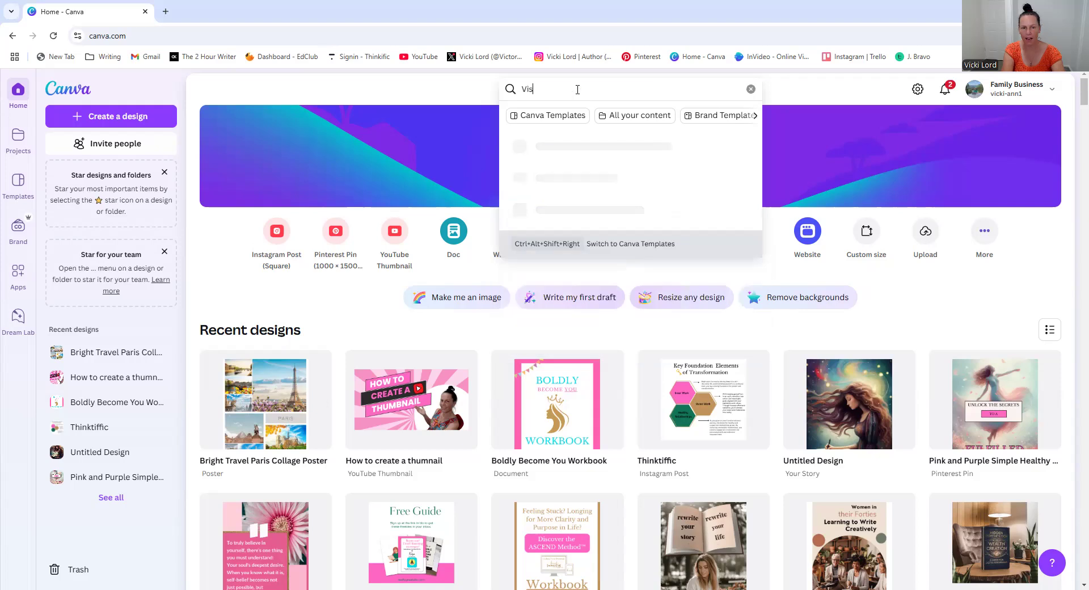
Search Canva for vision board templates and scroll through the results
{"action": "type", "text": "board"}
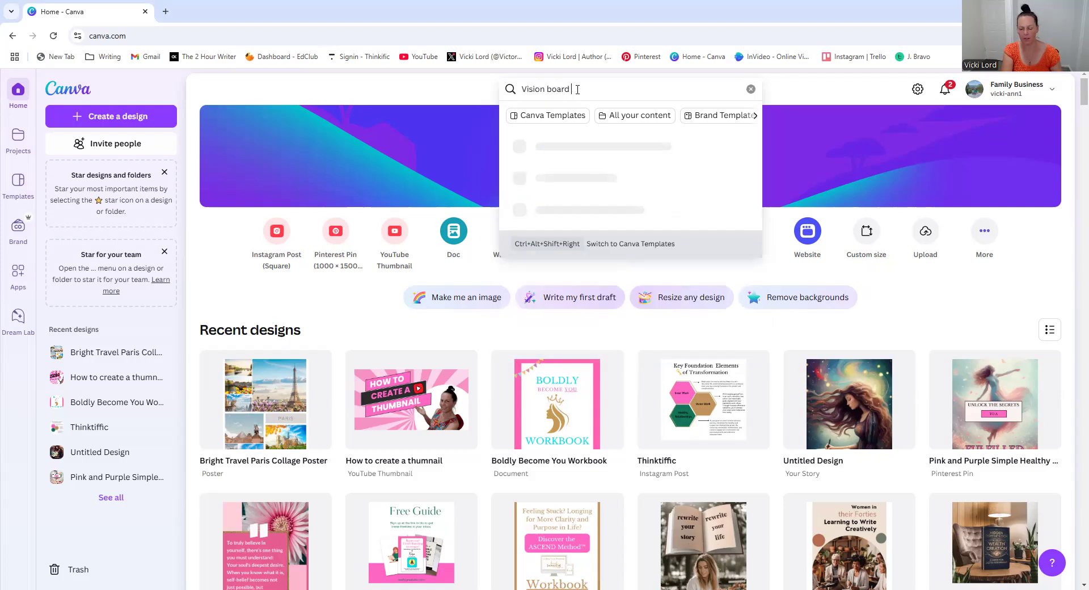
{"action": "key", "text": "Return"}
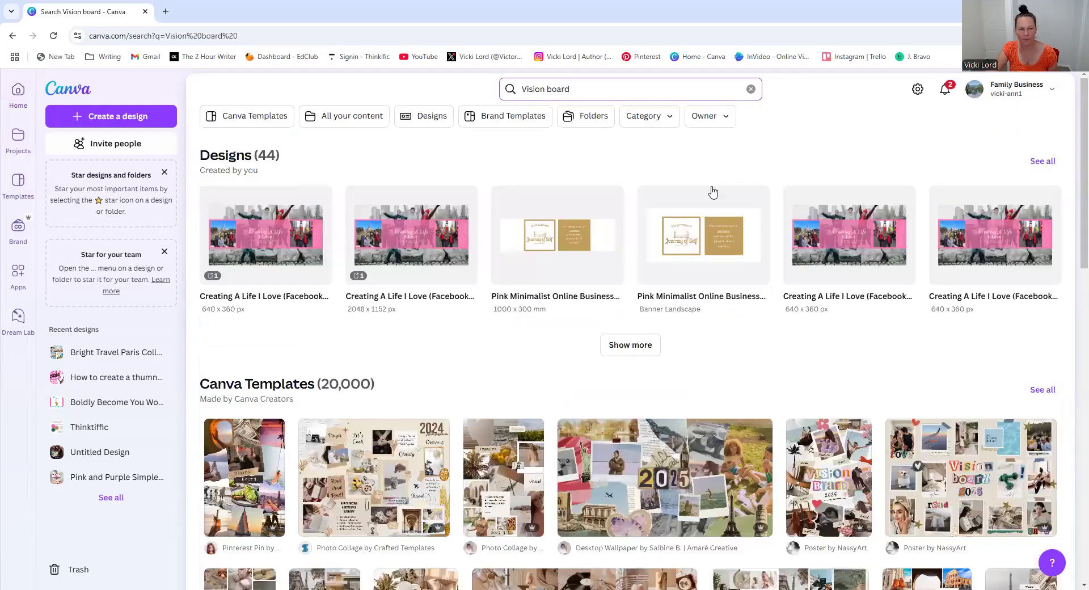
{"action": "scroll", "coordinate": [616, 248], "scroll_direction": "down", "scroll_amount": 3}
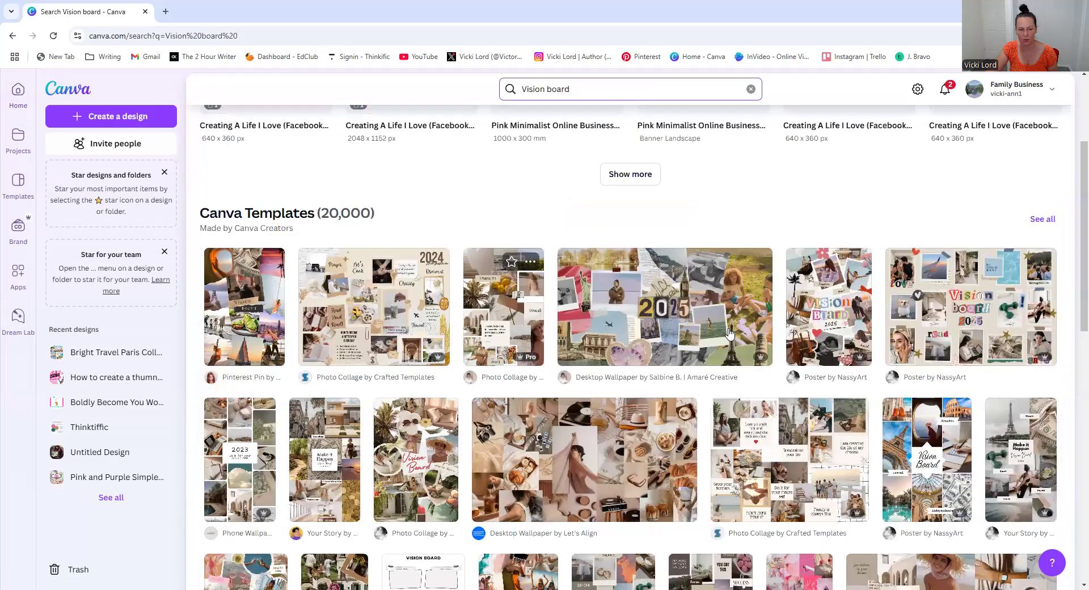
{"action": "scroll", "coordinate": [729, 335], "scroll_direction": "down", "scroll_amount": 4}
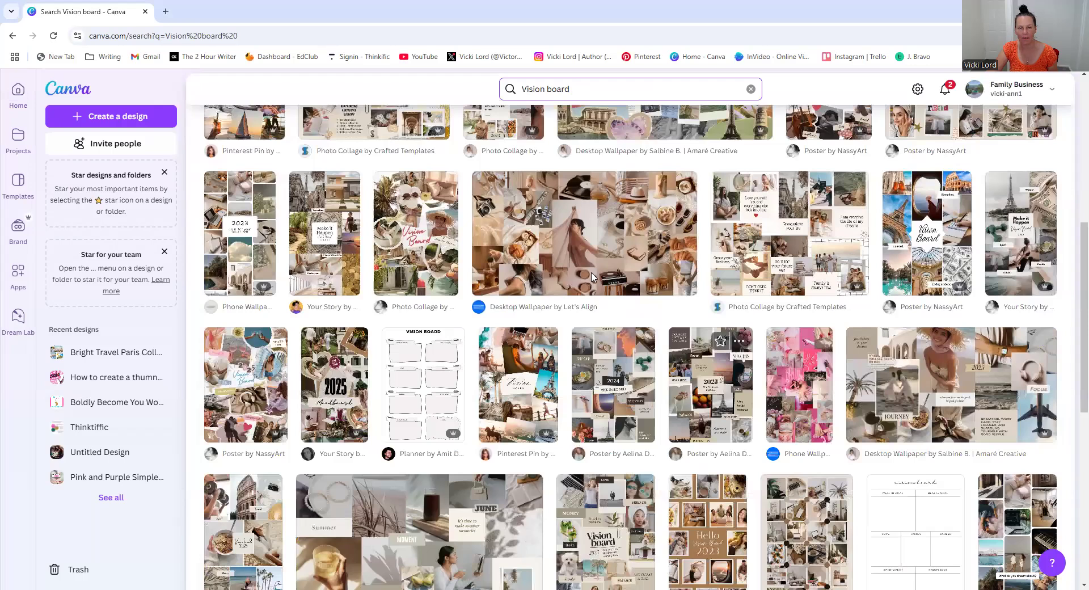
{"action": "scroll", "coordinate": [590, 94], "scroll_direction": "up", "scroll_amount": 7}
Search for poster designs instead and scroll through the matching designs and templates
{"action": "left_click_drag", "start_coordinate": [541, 95], "coordinate": [571, 92]}
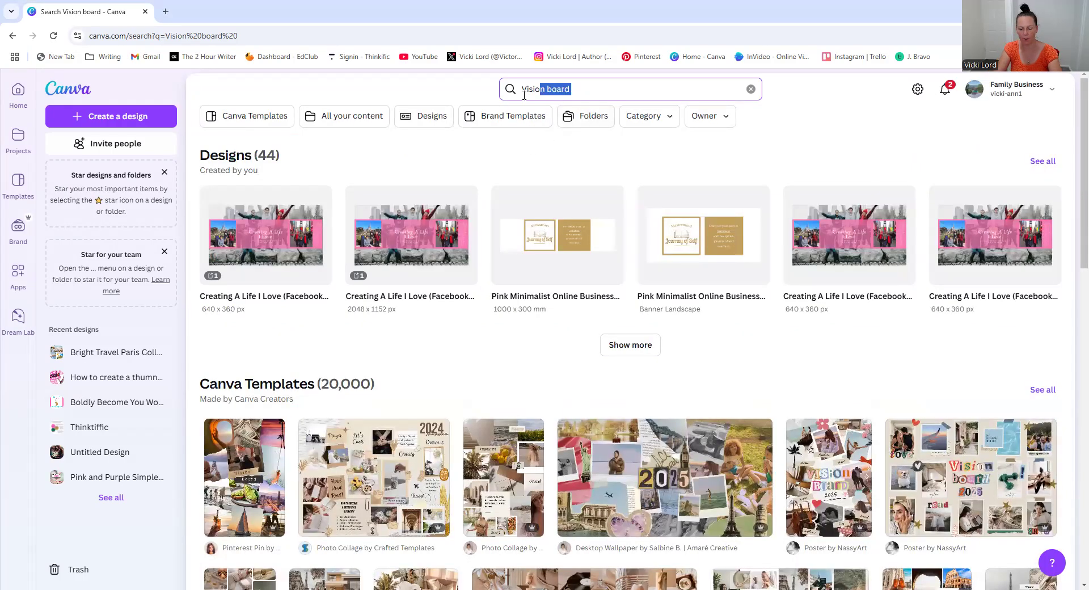
{"action": "type", "text": "poster"}
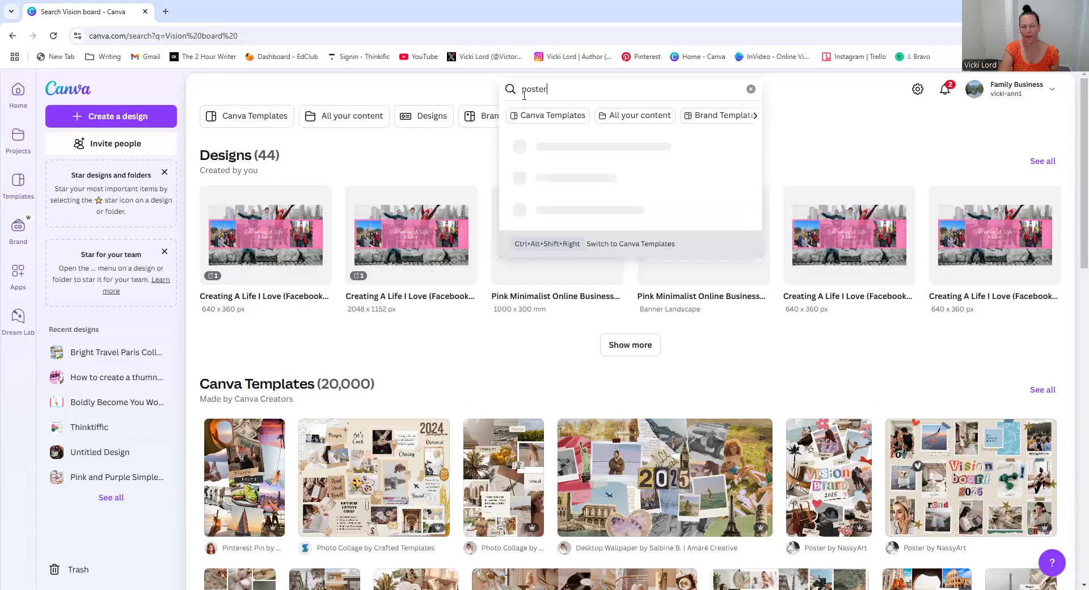
{"action": "key", "text": "Return"}
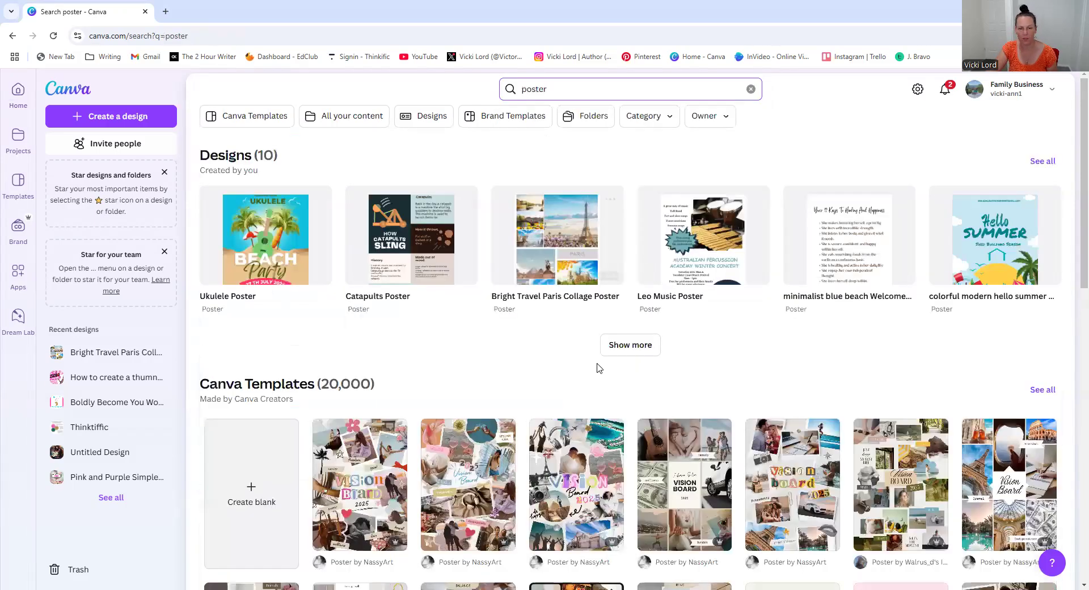
{"action": "scroll", "coordinate": [592, 365], "scroll_direction": "down", "scroll_amount": 5}
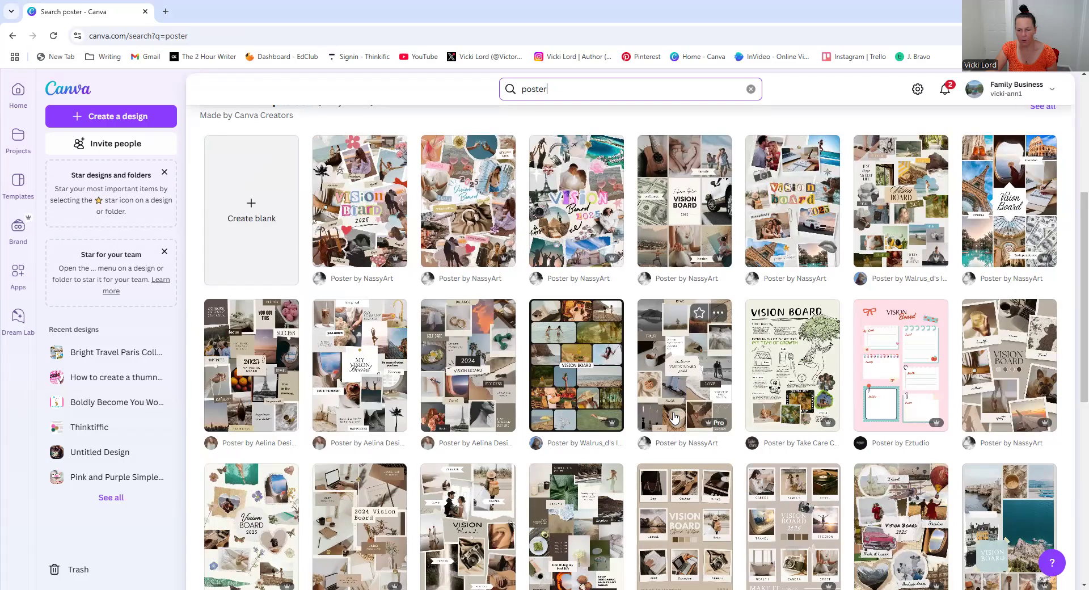
{"action": "scroll", "coordinate": [674, 418], "scroll_direction": "down", "scroll_amount": 2}
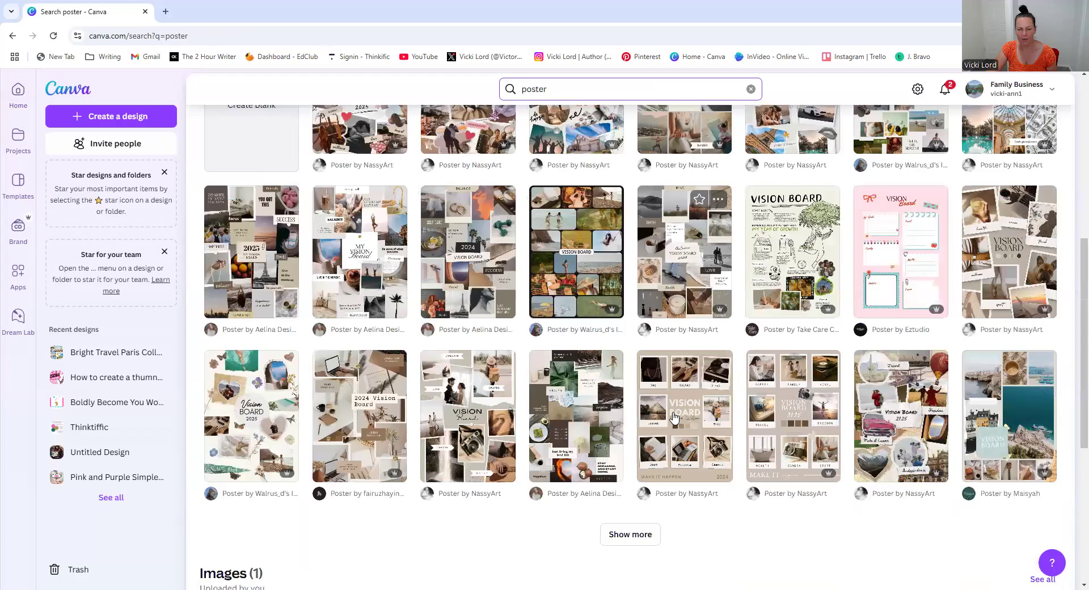
{"action": "scroll", "coordinate": [674, 418], "scroll_direction": "up", "scroll_amount": 4}
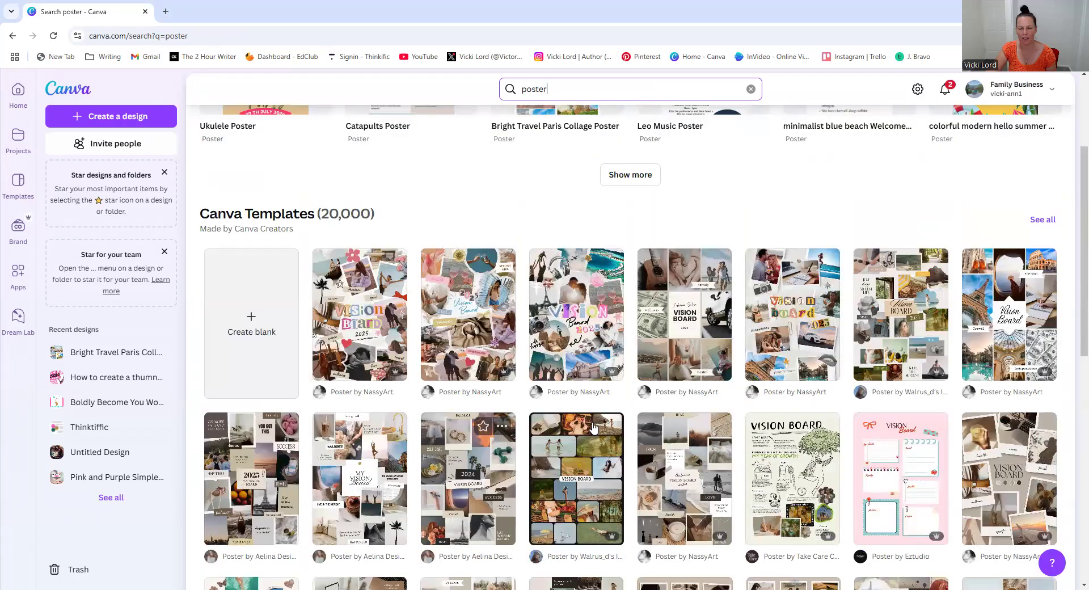
{"action": "scroll", "coordinate": [594, 427], "scroll_direction": "up", "scroll_amount": 3}
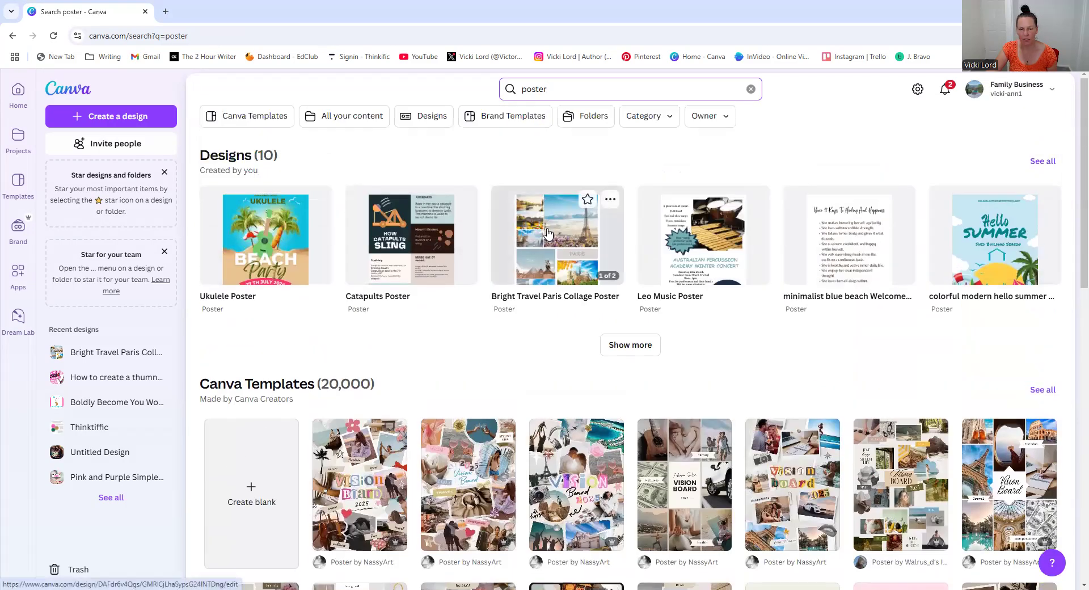
Open the Bright Travel Paris Collage Poster and replace the PARIS title with HEALING AND HAPPINESS, widening its box
{"action": "left_click", "coordinate": [547, 233]}
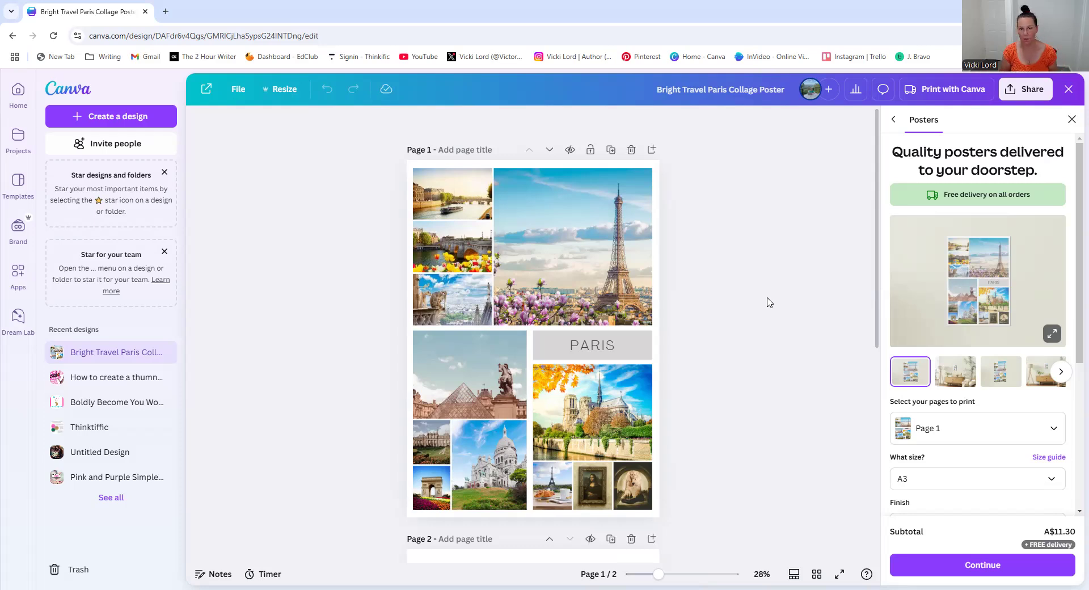
{"action": "left_click", "coordinate": [607, 348]}
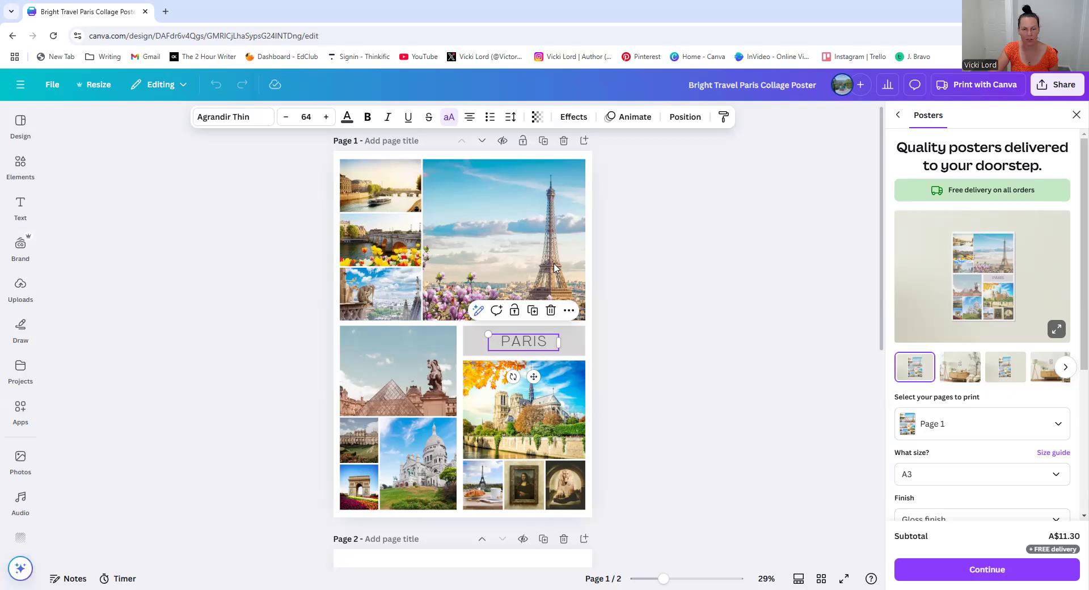
{"action": "double_click", "coordinate": [530, 344]}
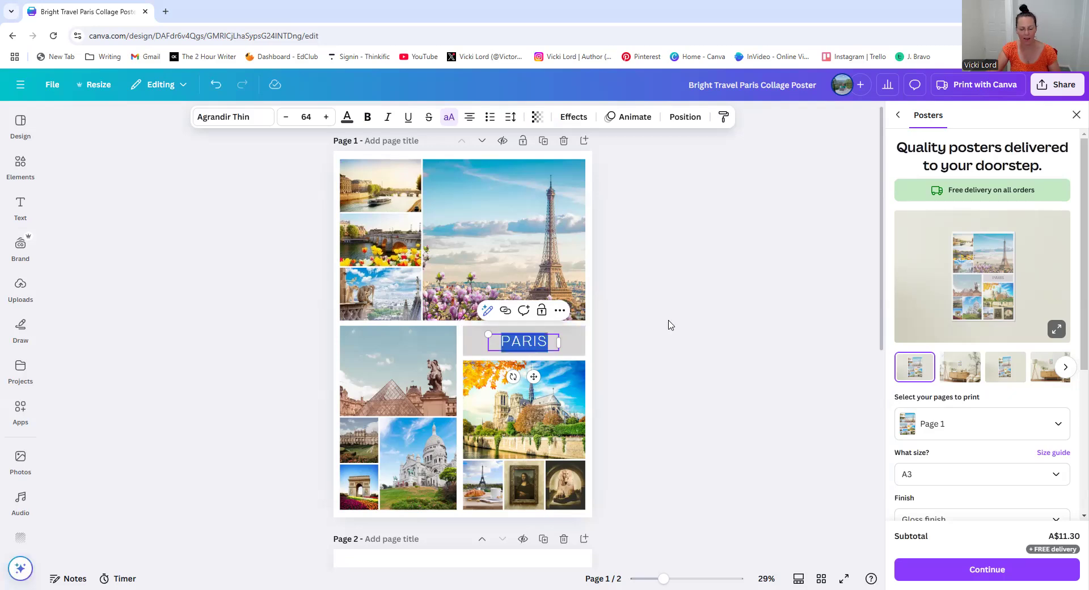
{"action": "type", "text": "HEALING ADN"}
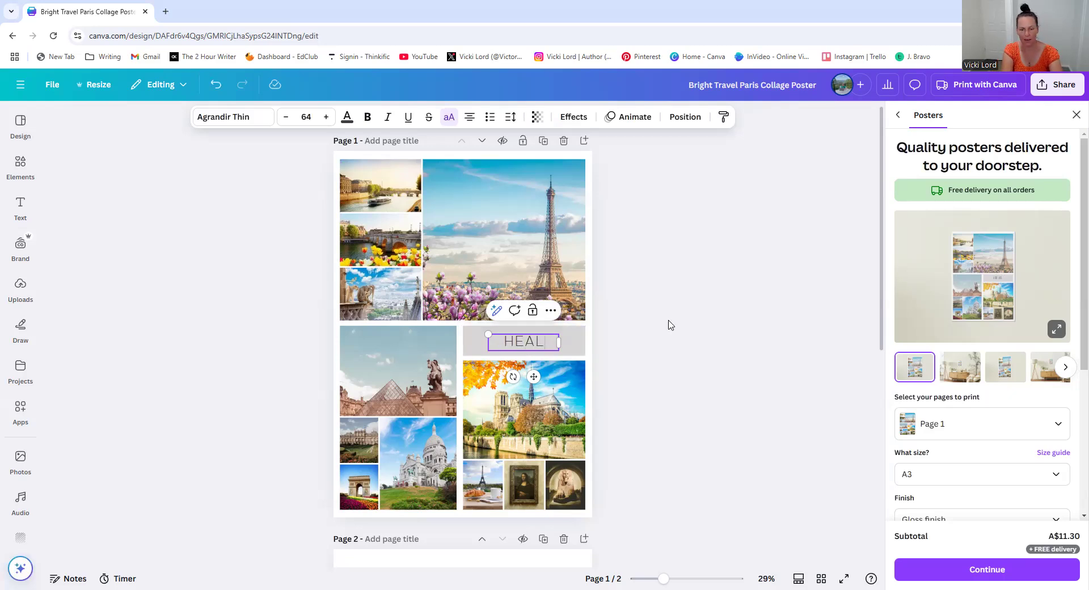
{"action": "key", "text": "BackSpace"}
{"action": "key", "text": "BackSpace"}
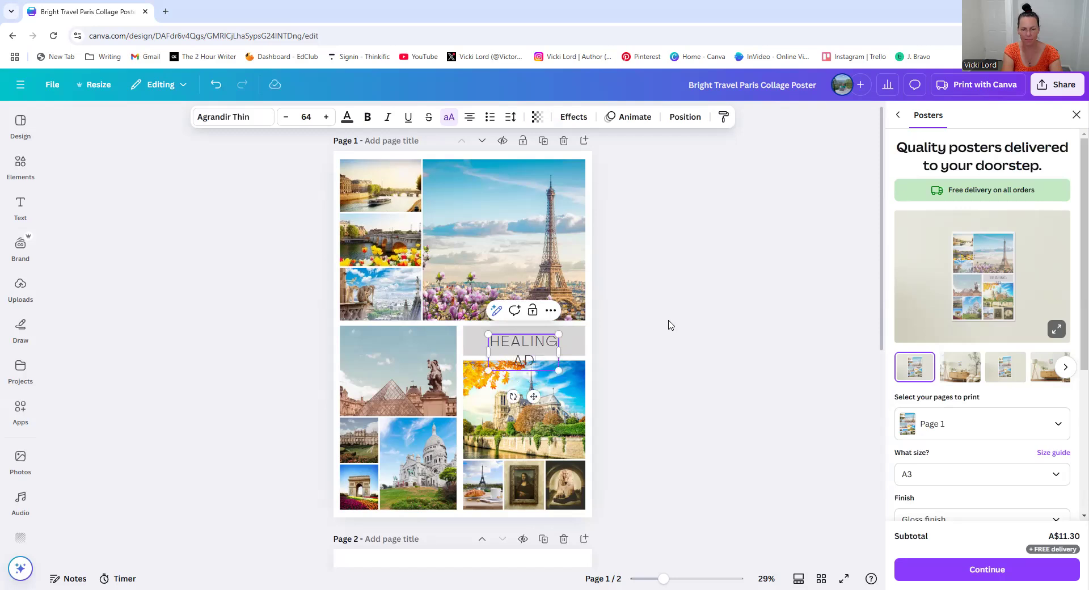
{"action": "type", "text": "ND HAPPINESS"}
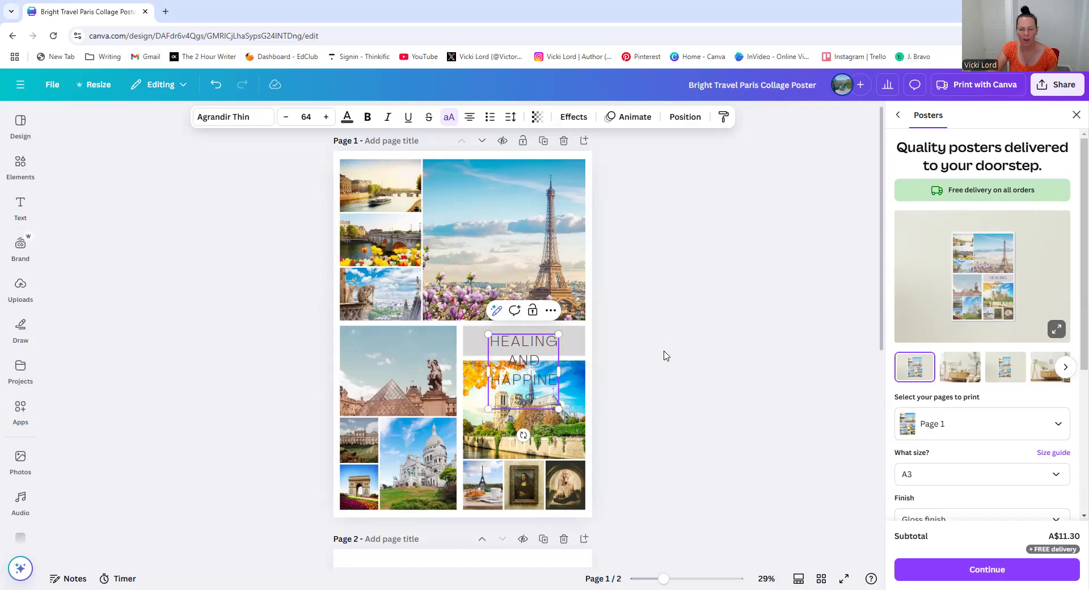
{"action": "mouse_move", "coordinate": [558, 372]}
{"action": "left_mouse_down"}
{"action": "mouse_move", "coordinate": [599, 371]}
{"action": "mouse_move", "coordinate": [537, 390]}
{"action": "left_mouse_up"}
Shorten the upper photo block and lower the top edges of both lower photo groups to open a gap
{"action": "left_click", "coordinate": [544, 250]}
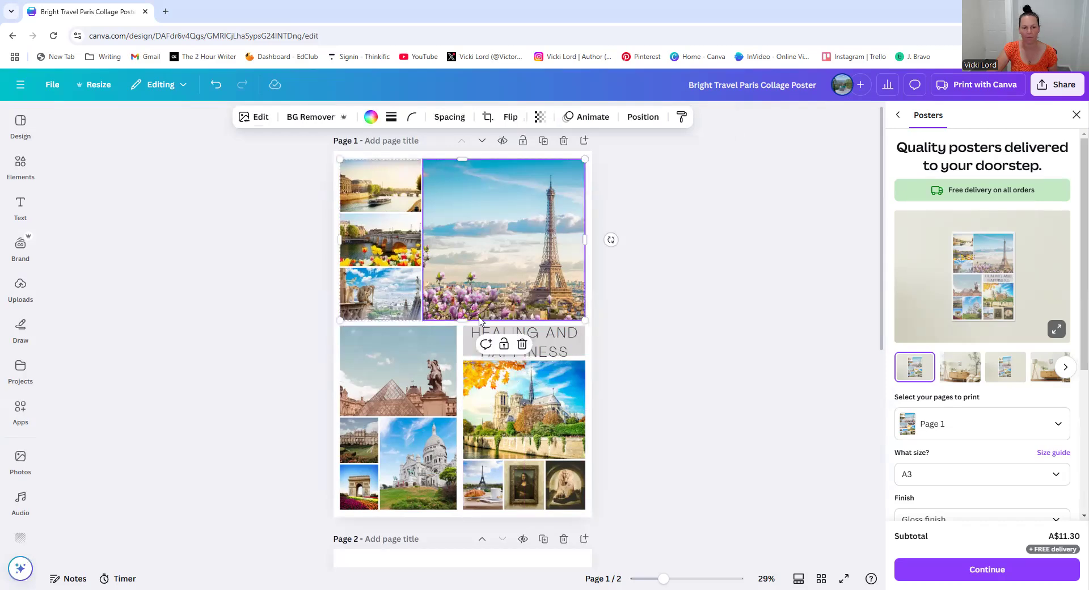
{"action": "left_click_drag", "start_coordinate": [464, 319], "coordinate": [467, 301]}
{"action": "left_click", "coordinate": [440, 370]}
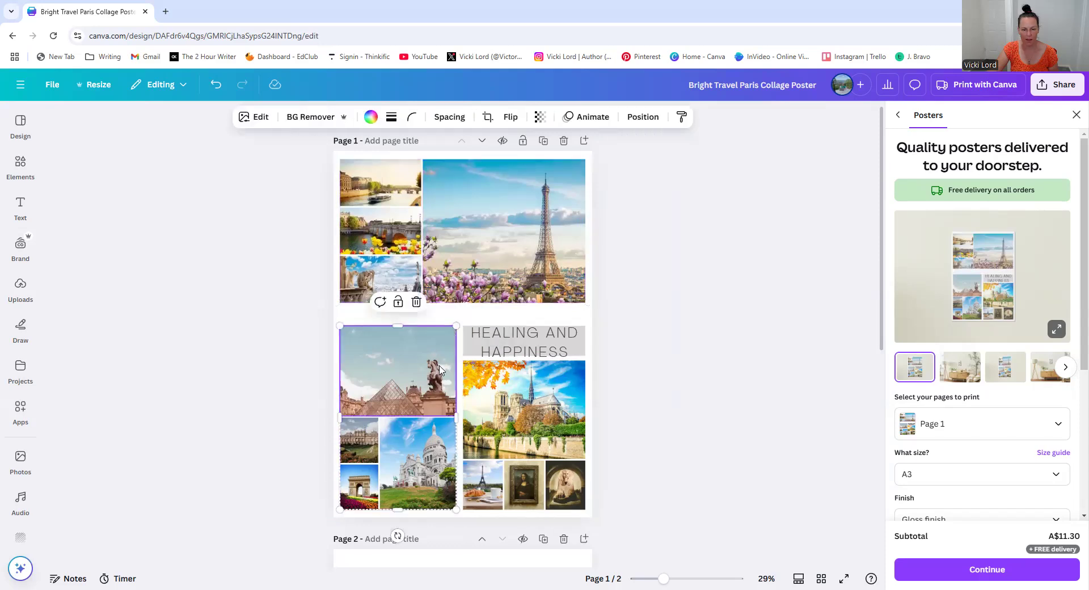
{"action": "left_click", "coordinate": [457, 337]}
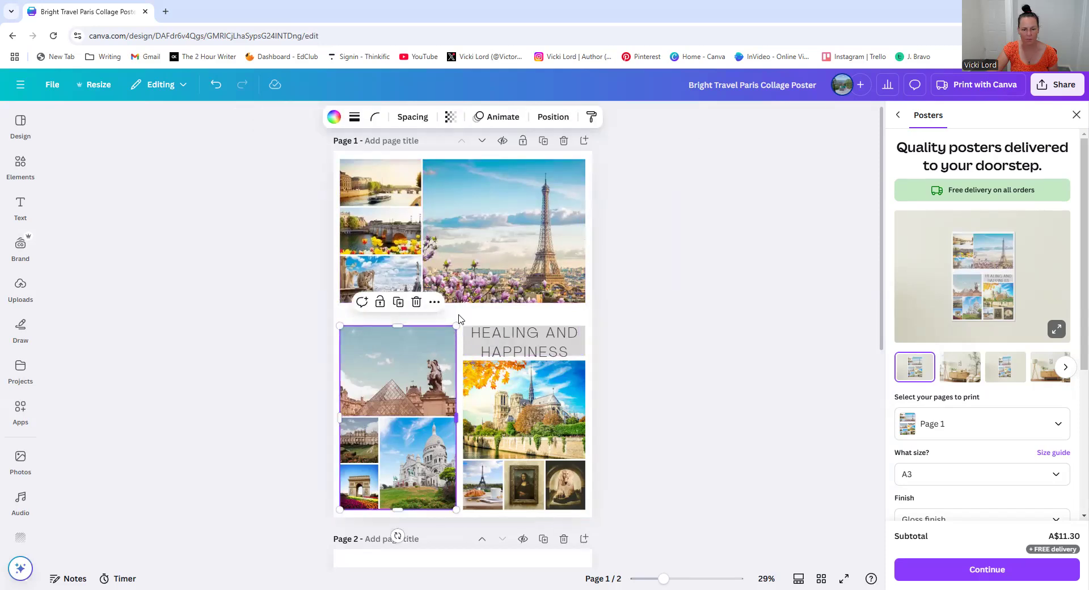
{"action": "left_click", "coordinate": [414, 332]}
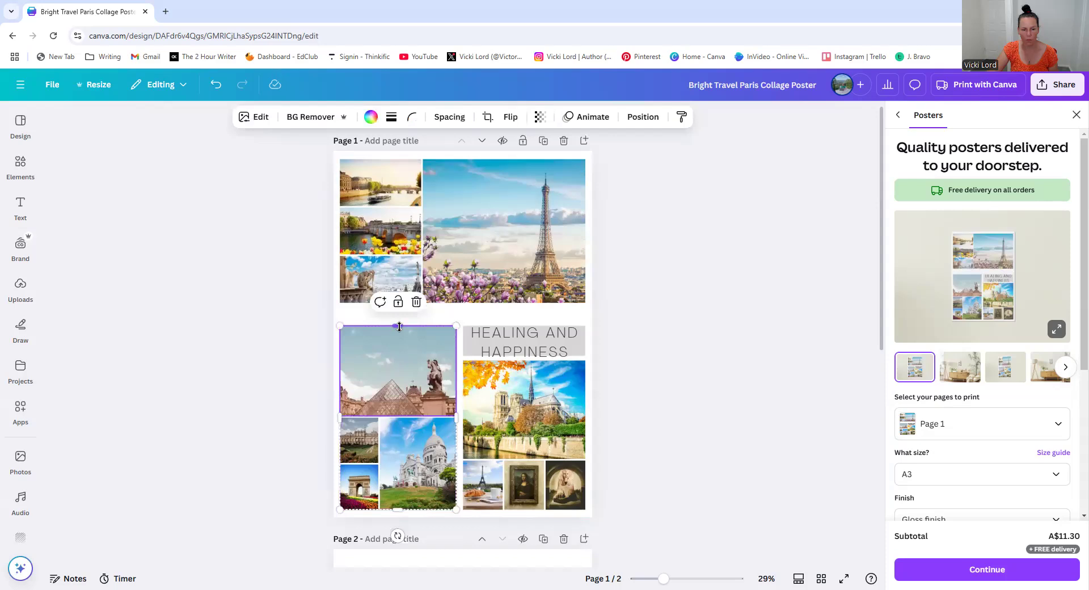
{"action": "left_click_drag", "start_coordinate": [400, 327], "coordinate": [402, 351]}
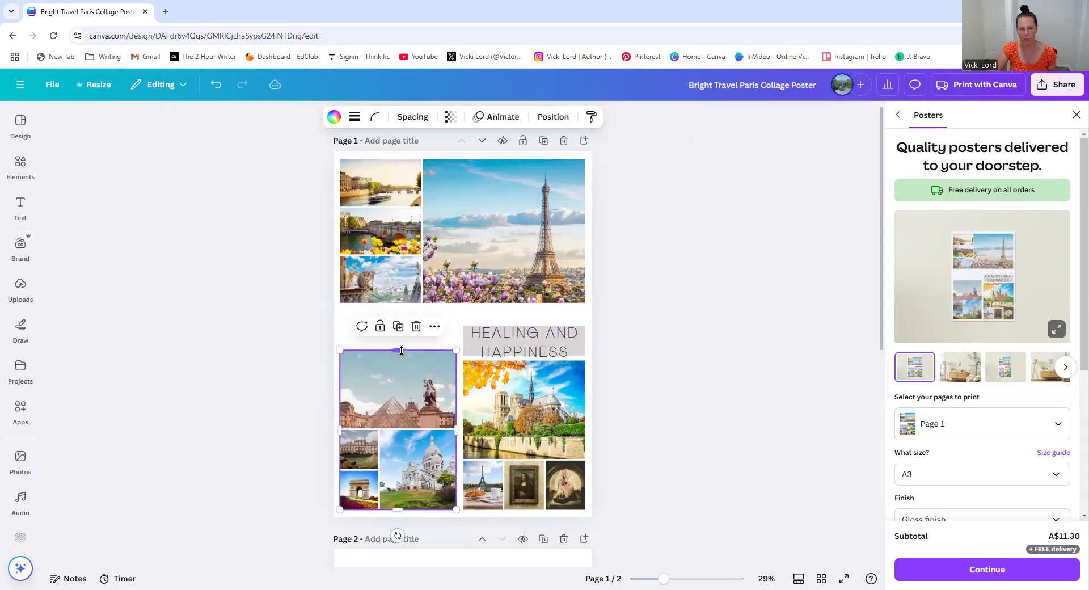
{"action": "left_click", "coordinate": [574, 366]}
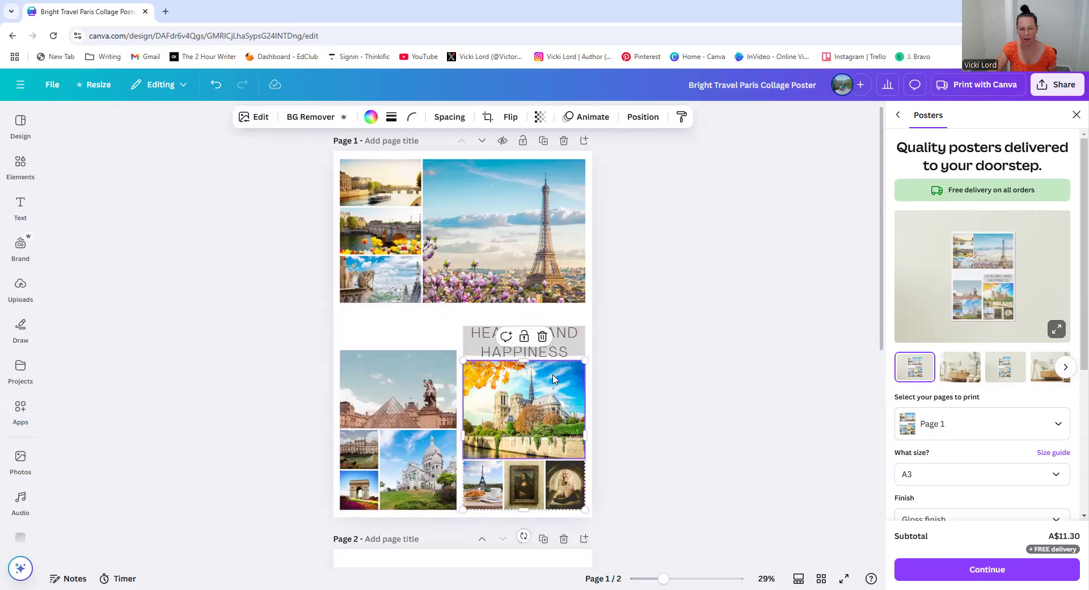
{"action": "left_click_drag", "start_coordinate": [522, 358], "coordinate": [523, 384]}
Move the title into the new gap and shift the grey banner down
{"action": "left_click_drag", "start_coordinate": [517, 332], "coordinate": [460, 316]}
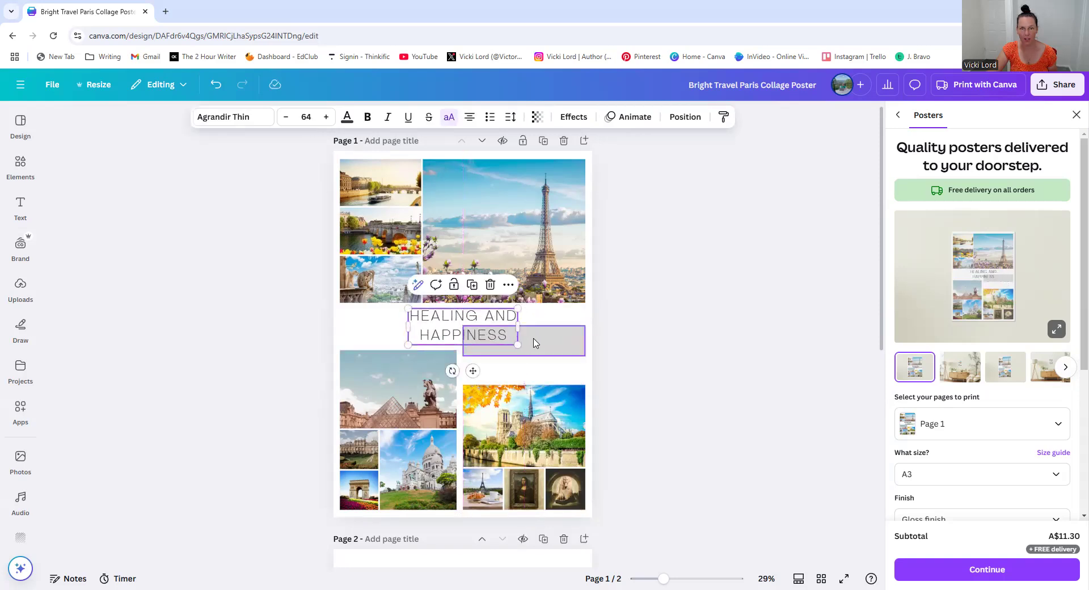
{"action": "left_click_drag", "start_coordinate": [533, 342], "coordinate": [534, 361]}
{"action": "left_click", "coordinate": [713, 304]}
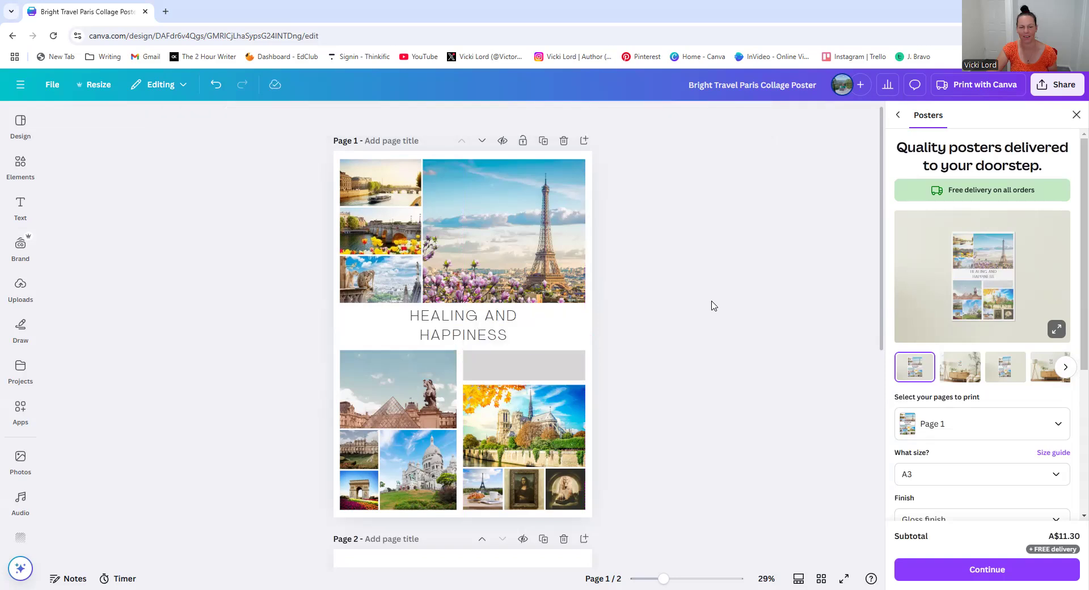
Change the title's font to Libre Baskerville
{"action": "left_click", "coordinate": [471, 322]}
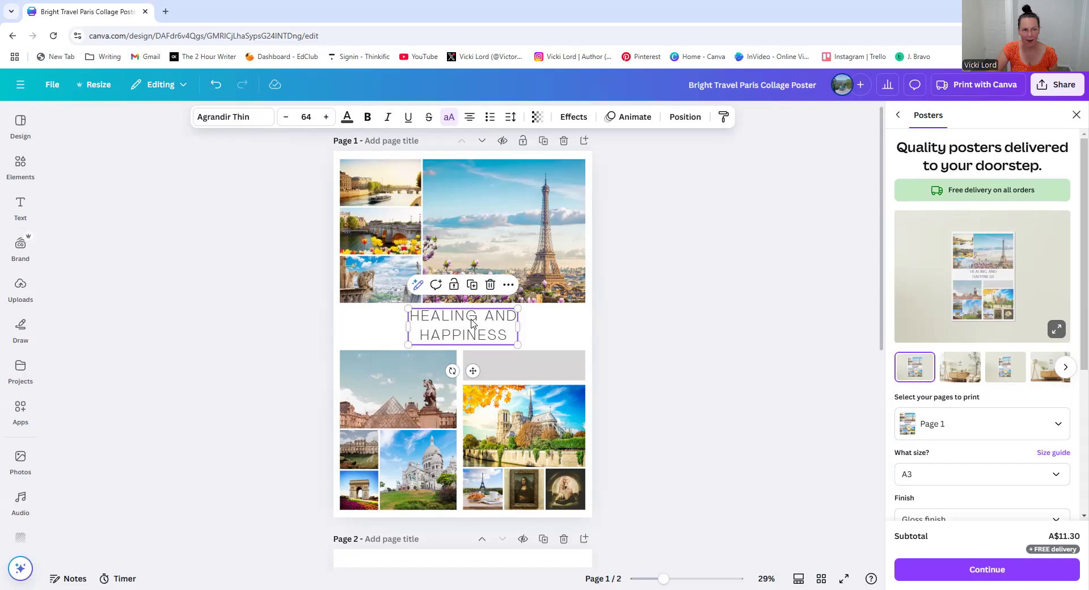
{"action": "left_click", "coordinate": [247, 115]}
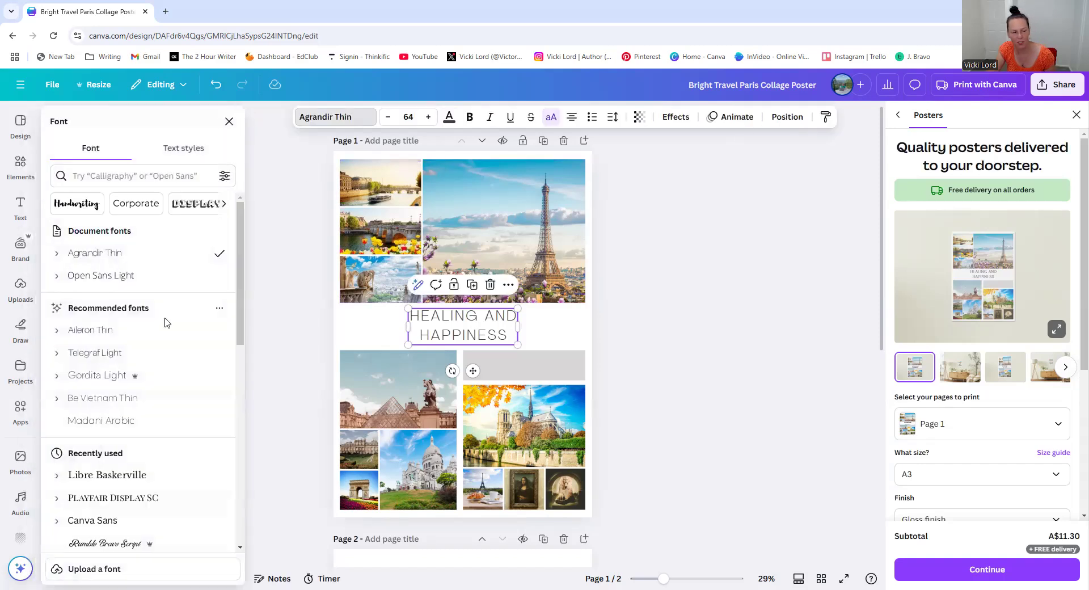
{"action": "left_click", "coordinate": [138, 478]}
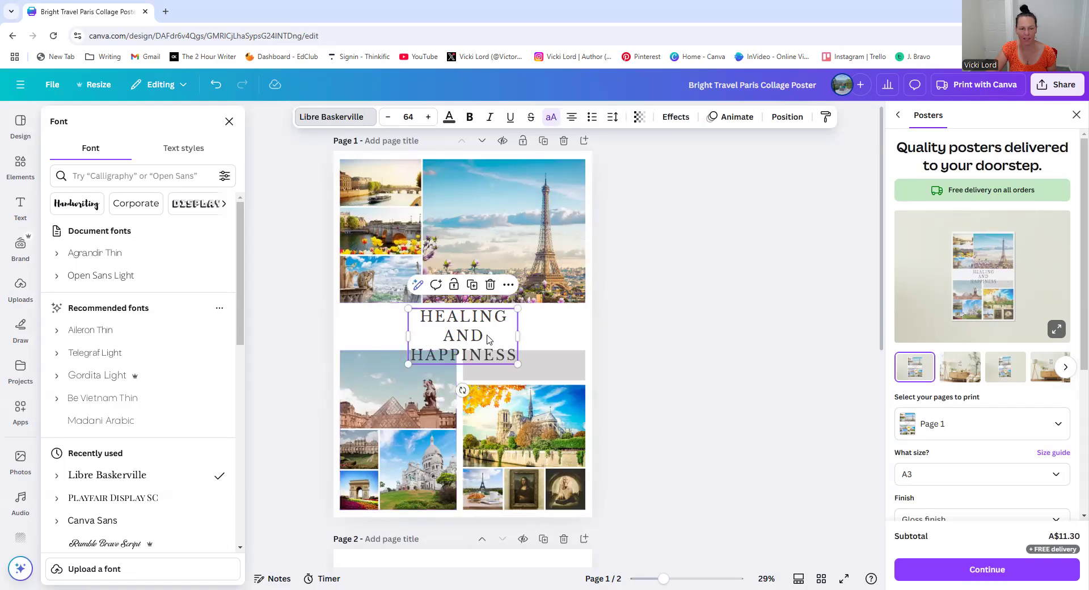
Widen the title box and break the title onto three lines: HEALING, AND, HAPPINESS
{"action": "mouse_move", "coordinate": [518, 337]}
{"action": "left_mouse_down"}
{"action": "mouse_move", "coordinate": [562, 337]}
{"action": "mouse_move", "coordinate": [480, 349]}
{"action": "left_mouse_up"}
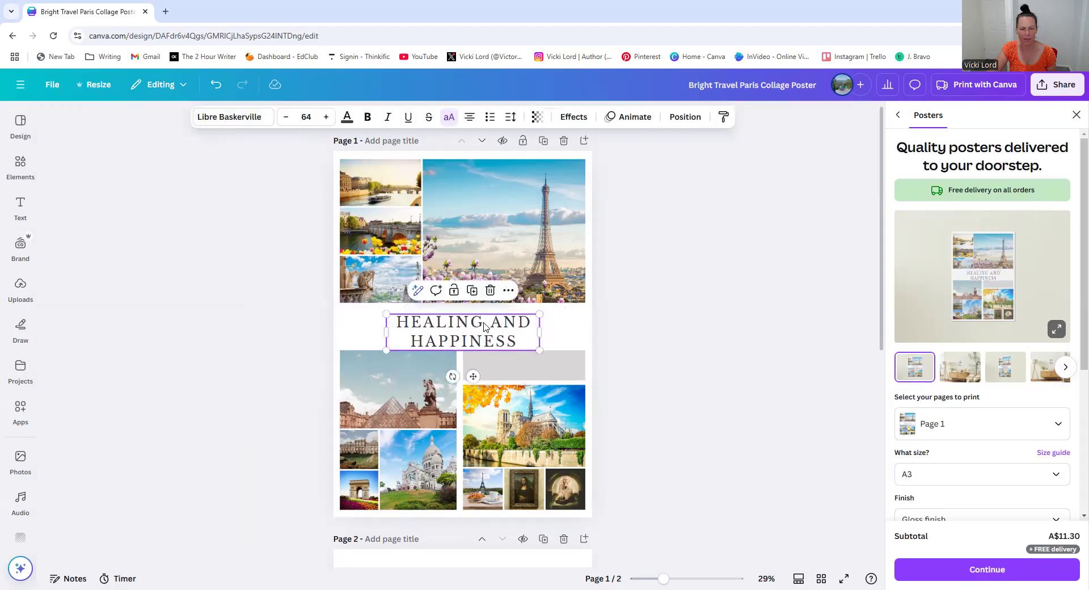
{"action": "left_click", "coordinate": [485, 324]}
{"action": "key", "text": "Return"}
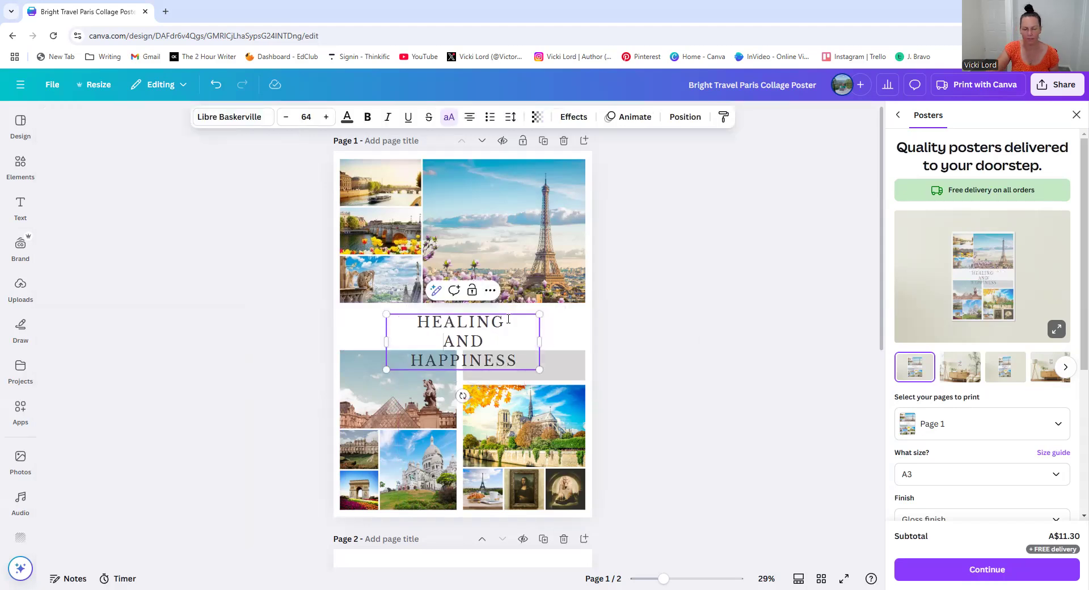
{"action": "left_click", "coordinate": [622, 332]}
Move the title up toward the upper photos
{"action": "left_click", "coordinate": [468, 344]}
{"action": "left_click_drag", "start_coordinate": [469, 345], "coordinate": [465, 292]}
{"action": "left_click", "coordinate": [468, 296]}
Align the top edges of the left photo group and the Notre Dame photo just below the title
{"action": "left_click", "coordinate": [395, 365]}
{"action": "left_click_drag", "start_coordinate": [398, 350], "coordinate": [397, 365]}
{"action": "left_click", "coordinate": [516, 397]}
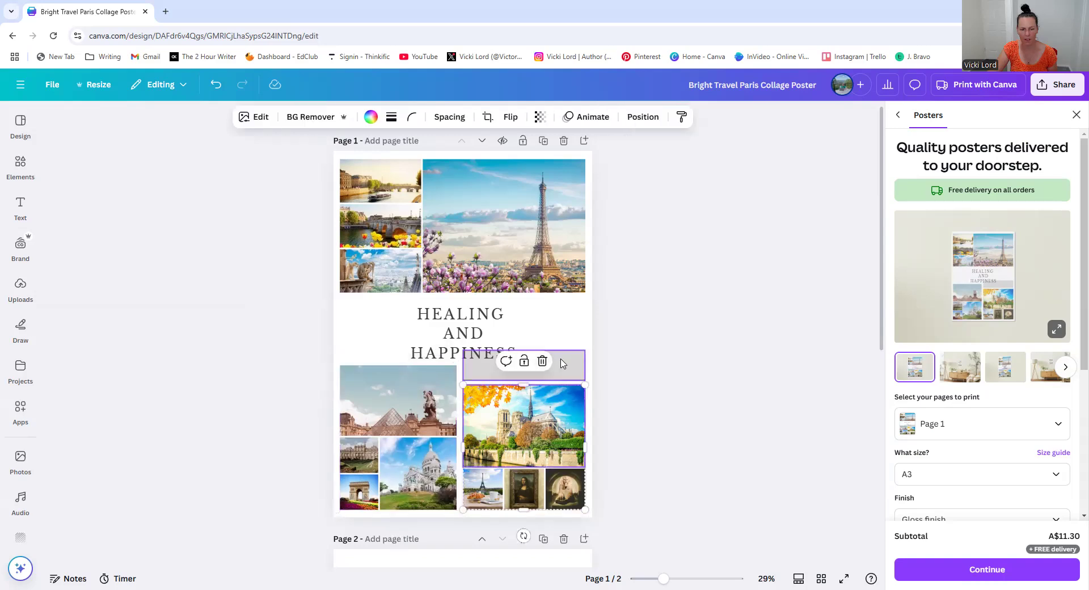
{"action": "left_click", "coordinate": [561, 366]}
{"action": "left_click", "coordinate": [540, 333]}
{"action": "left_click", "coordinate": [523, 390]}
{"action": "left_click_drag", "start_coordinate": [522, 386], "coordinate": [520, 365]}
{"action": "left_click", "coordinate": [683, 368]}
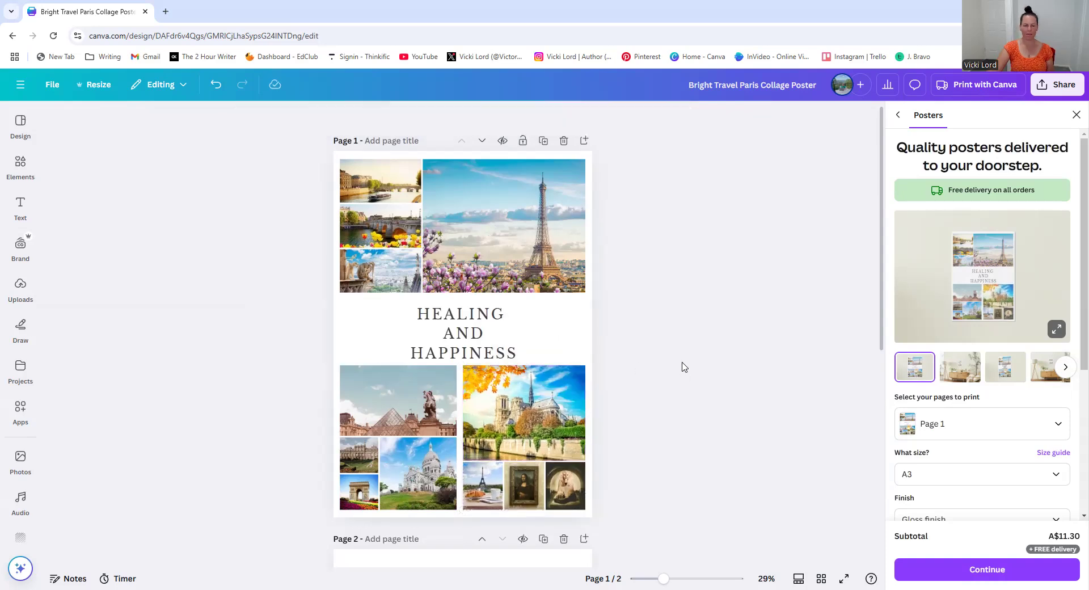
Nudge the title slightly to centre it in the gap between the photos
{"action": "left_click", "coordinate": [468, 329]}
{"action": "left_click_drag", "start_coordinate": [468, 328], "coordinate": [469, 324]}
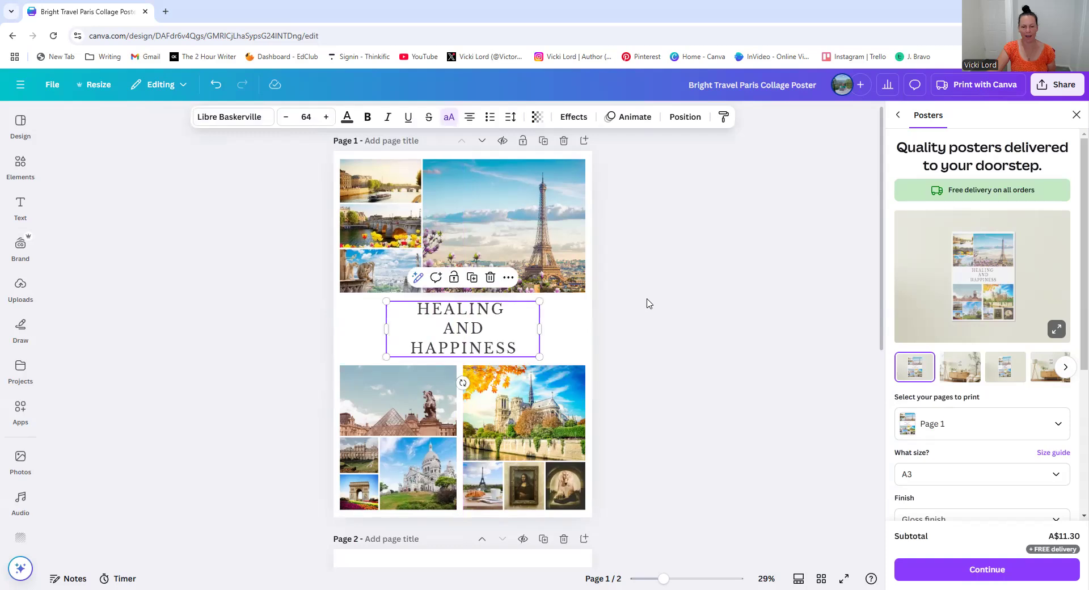
{"action": "left_click", "coordinate": [676, 322]}
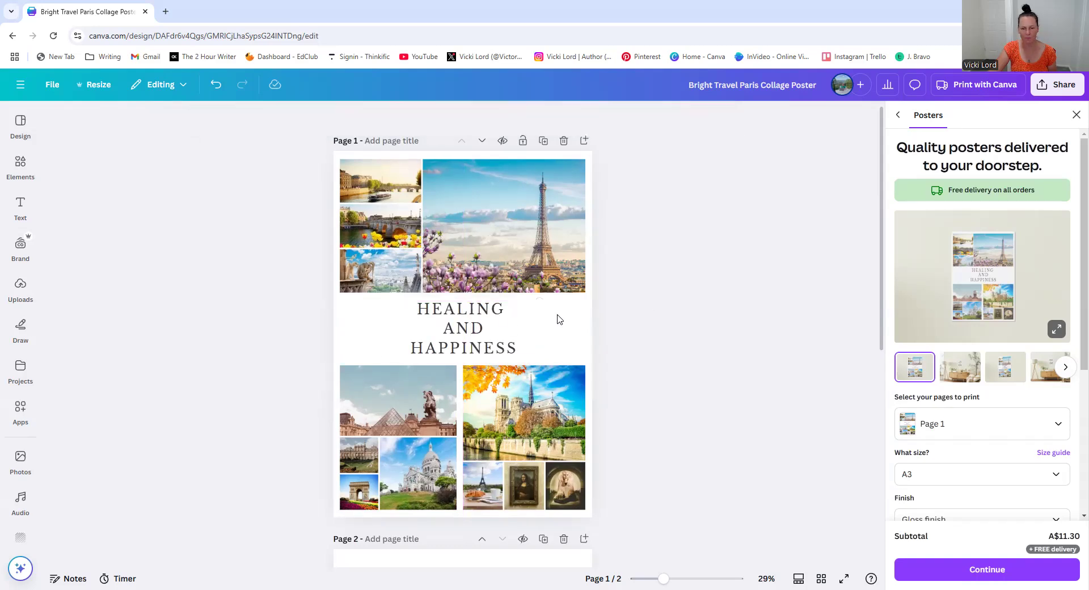
{"action": "left_click_drag", "start_coordinate": [486, 324], "coordinate": [490, 321]}
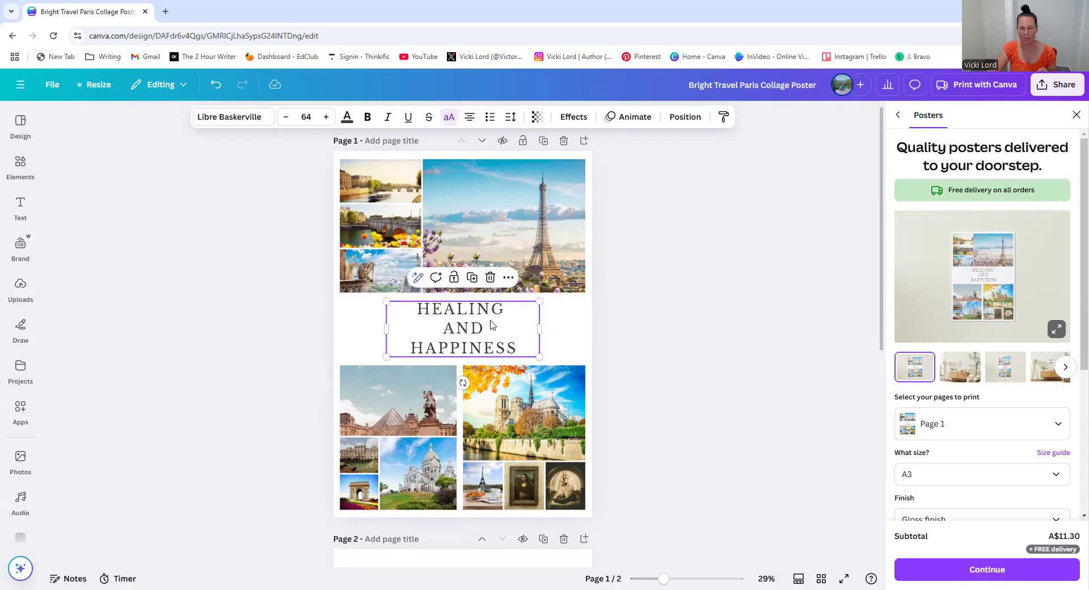
Search the elements library for youtube photos and browse through the results
{"action": "left_click", "coordinate": [685, 330]}
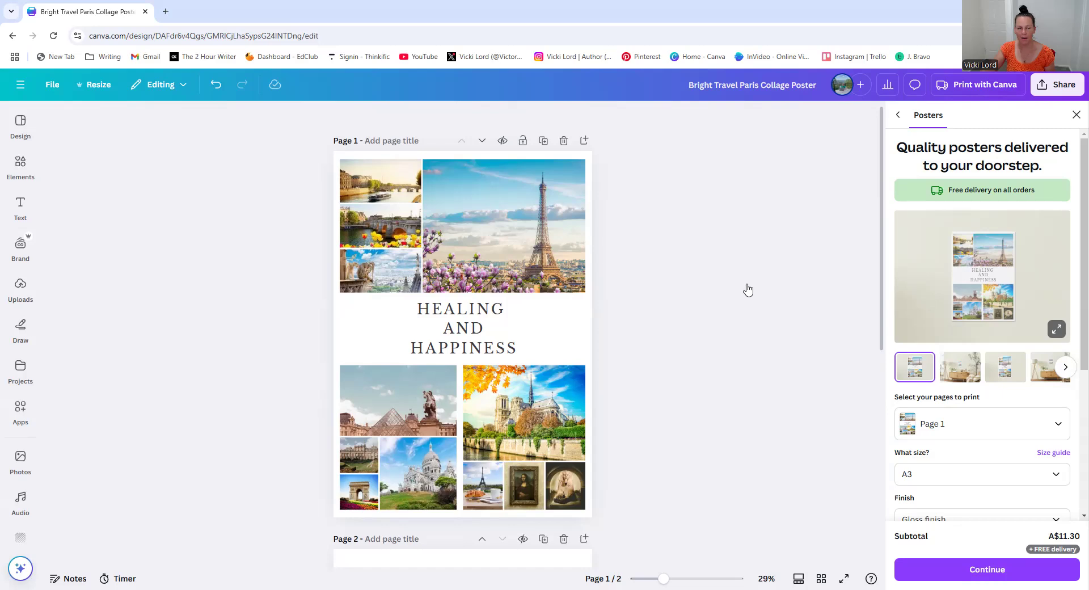
{"action": "left_click", "coordinate": [567, 269]}
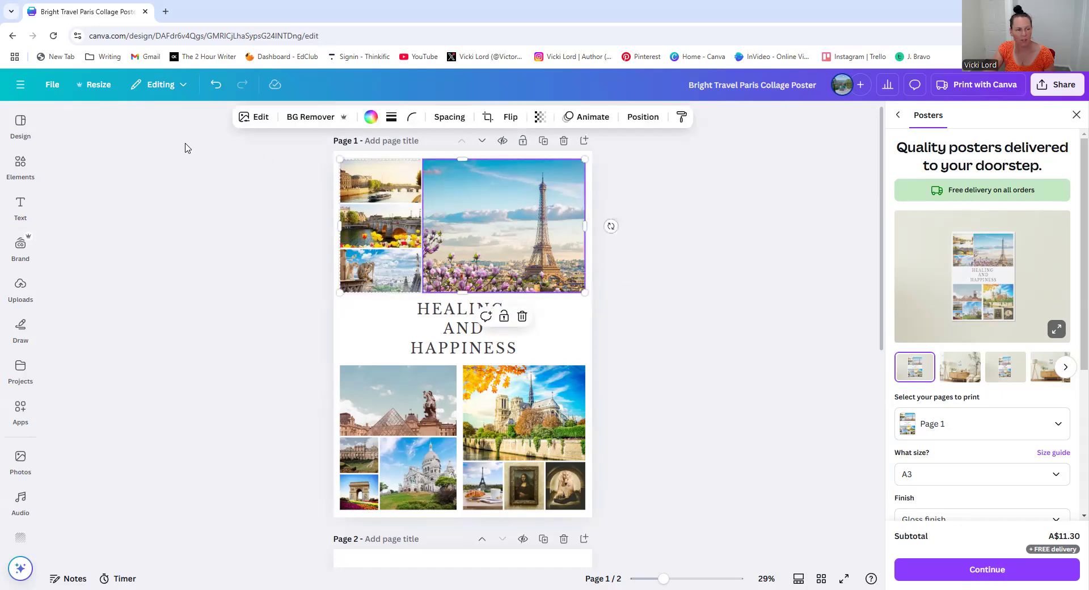
{"action": "left_click", "coordinate": [21, 169]}
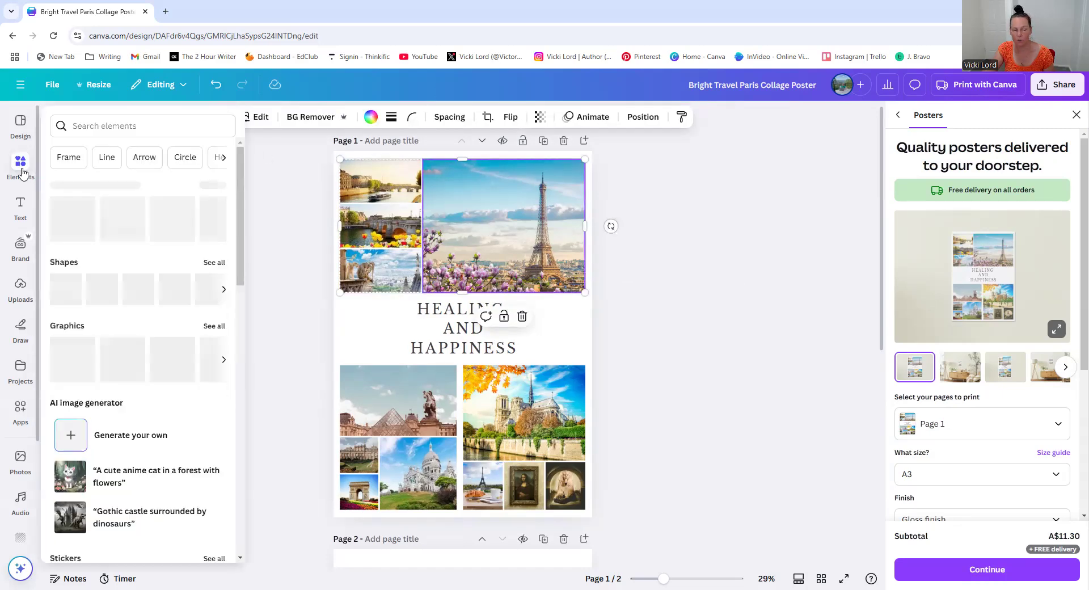
{"action": "left_click", "coordinate": [138, 120]}
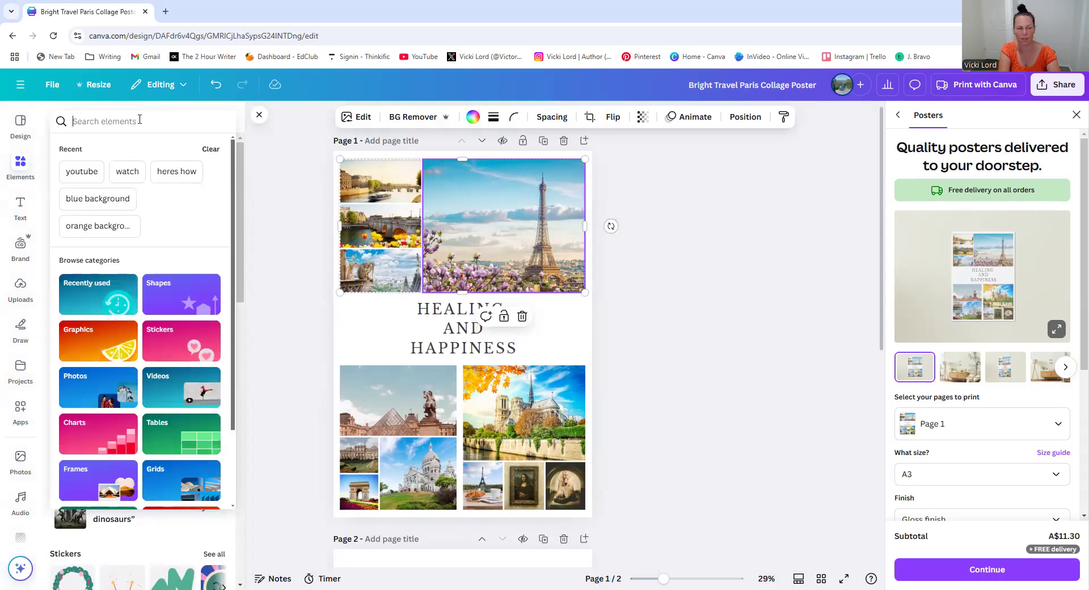
{"action": "type", "text": "y"}
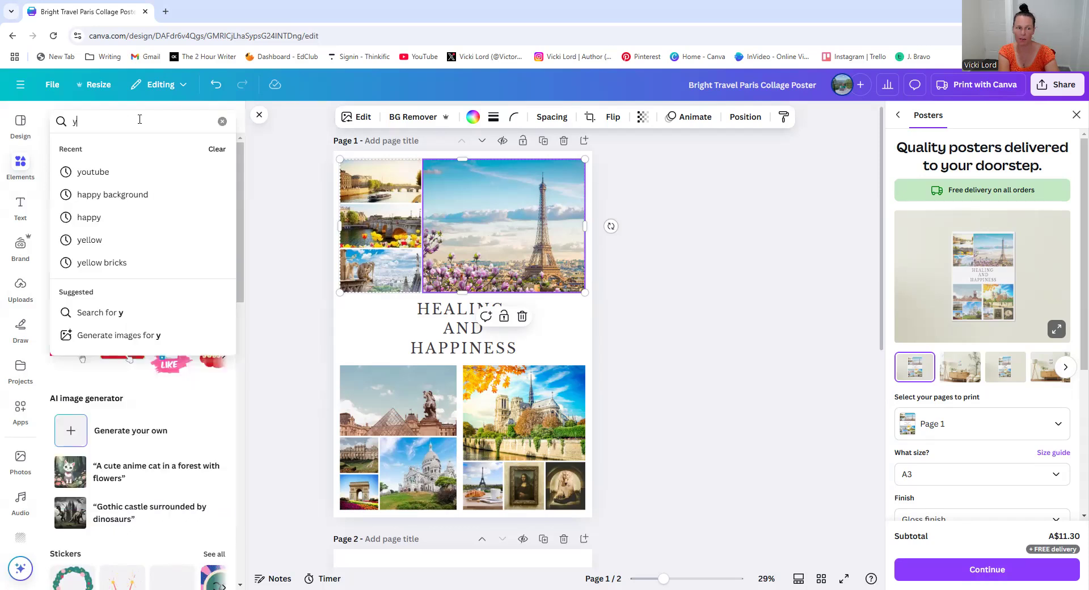
{"action": "type", "text": "outube"}
{"action": "key", "text": "Return"}
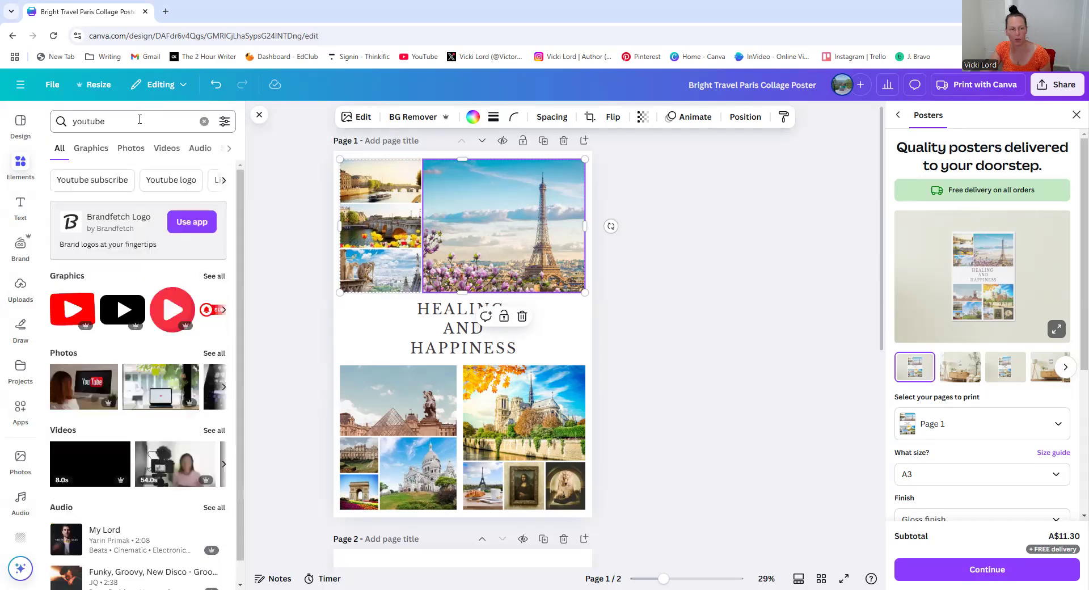
{"action": "left_click", "coordinate": [214, 276]}
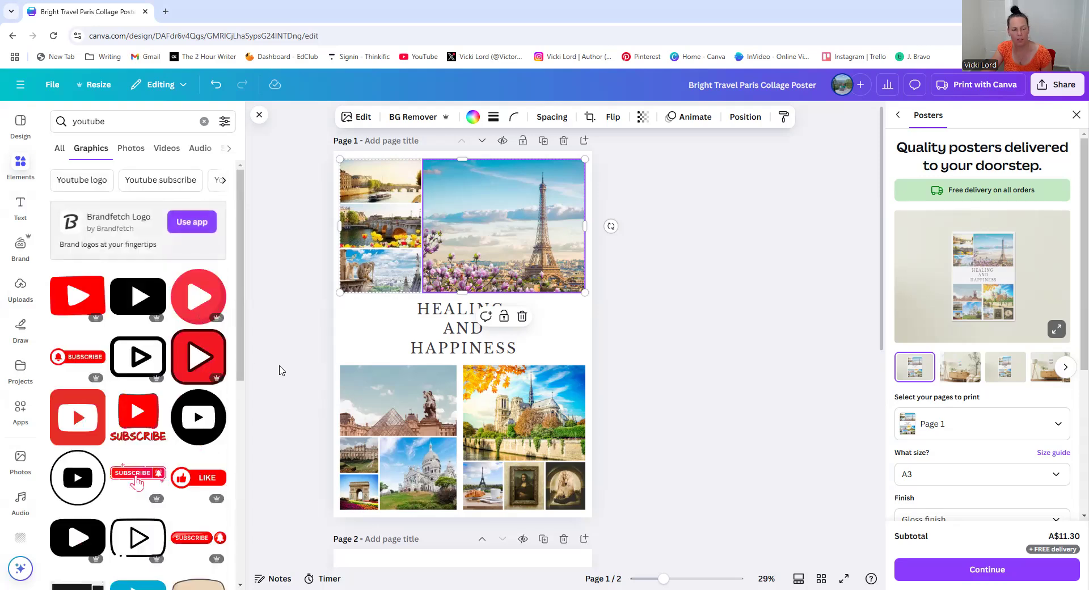
{"action": "left_click", "coordinate": [132, 148]}
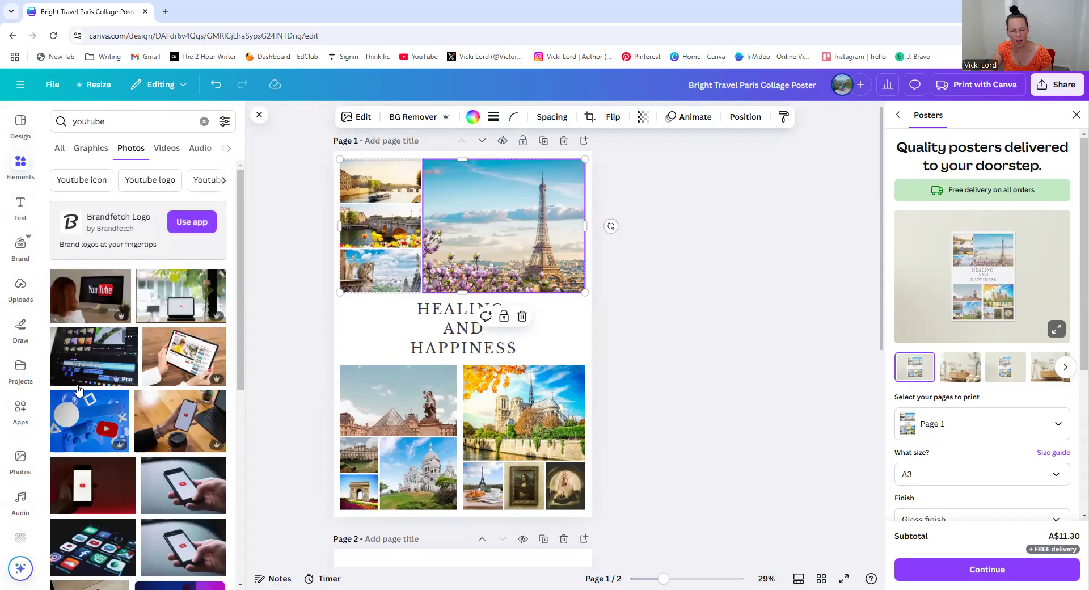
{"action": "scroll", "coordinate": [133, 387], "scroll_direction": "down", "scroll_amount": 4}
{"action": "scroll", "coordinate": [134, 387], "scroll_direction": "down", "scroll_amount": 3}
{"action": "scroll", "coordinate": [136, 383], "scroll_direction": "down", "scroll_amount": 4}
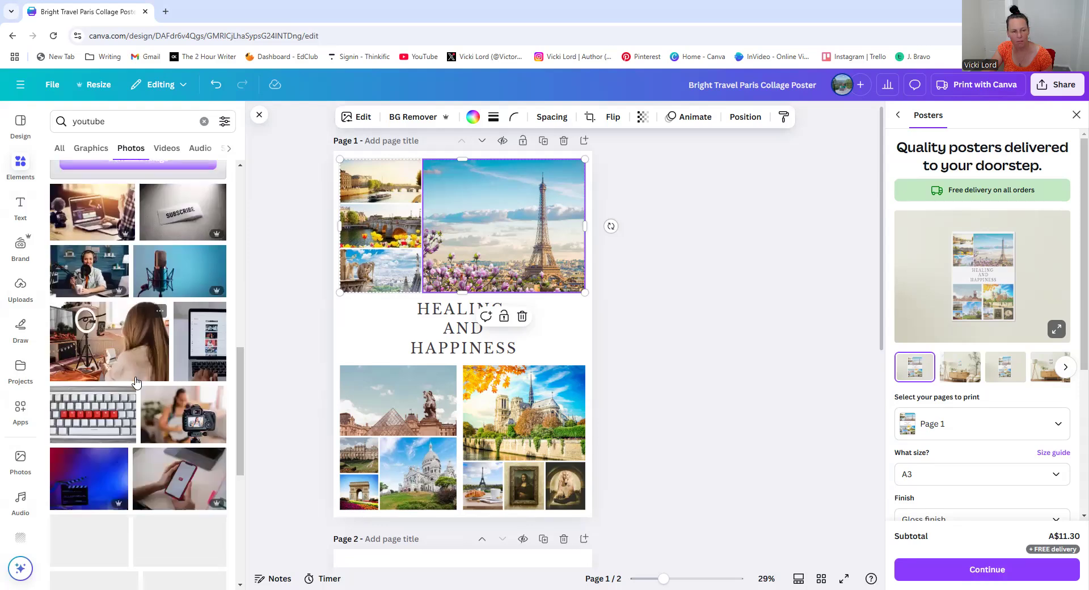
{"action": "scroll", "coordinate": [136, 381], "scroll_direction": "down", "scroll_amount": 4}
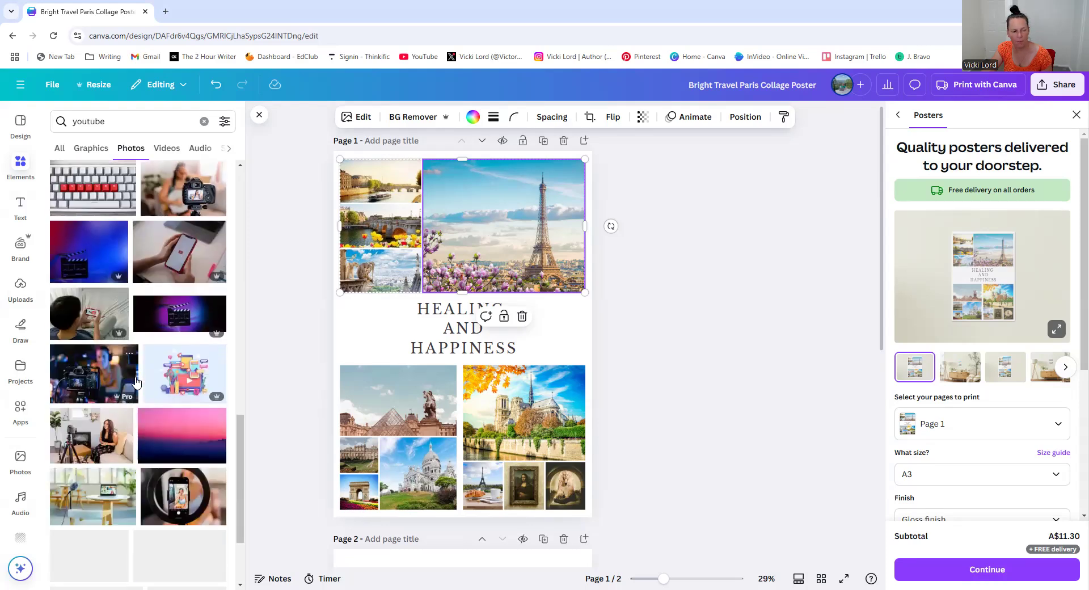
{"action": "scroll", "coordinate": [136, 381], "scroll_direction": "down", "scroll_amount": 1}
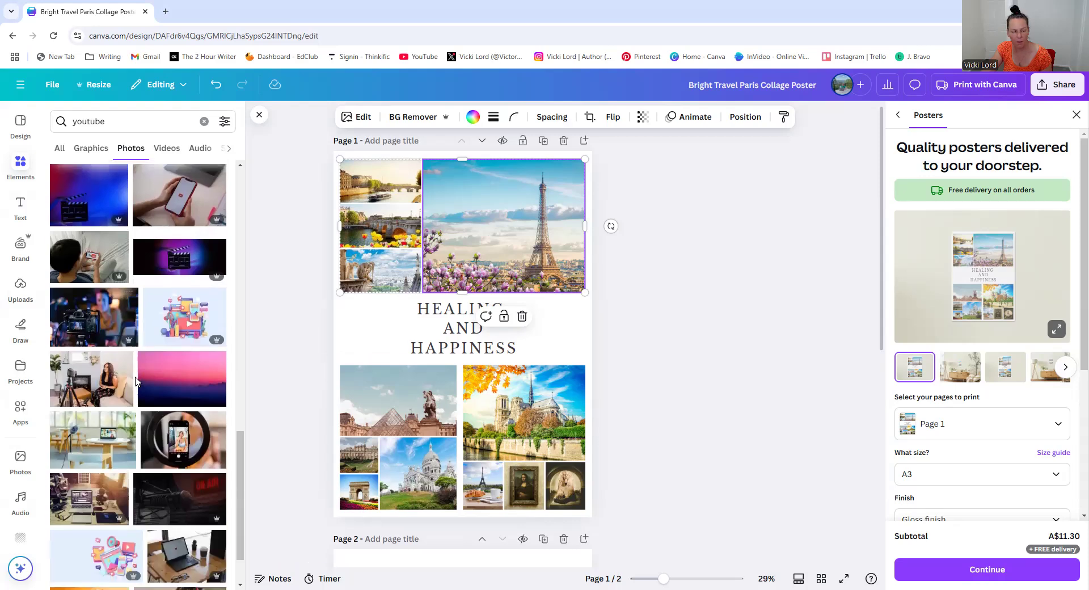
{"action": "scroll", "coordinate": [136, 382], "scroll_direction": "down", "scroll_amount": 1}
{"action": "scroll", "coordinate": [136, 382], "scroll_direction": "up", "scroll_amount": 5}
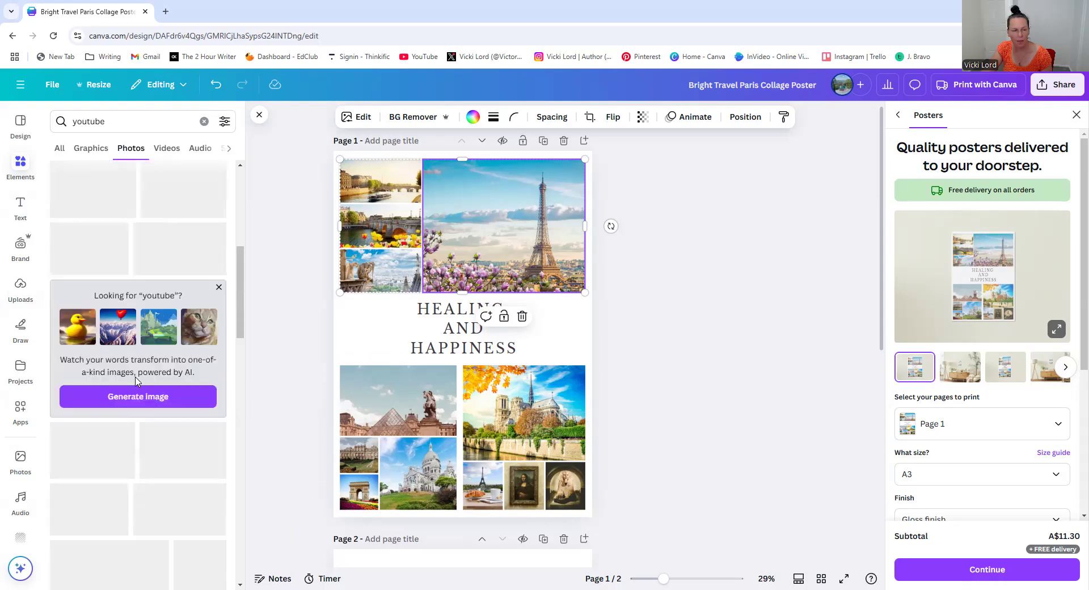
{"action": "scroll", "coordinate": [180, 345], "scroll_direction": "up", "scroll_amount": 4}
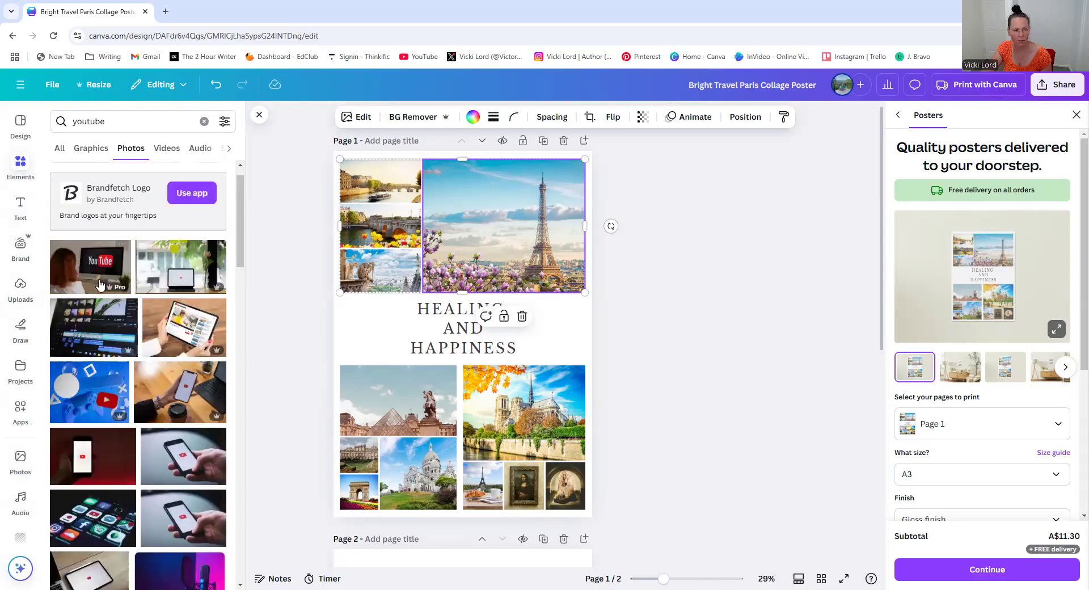
Place a YouTube screen photo into the top-left collage cell and adjust its crop position
{"action": "left_click_drag", "start_coordinate": [95, 278], "coordinate": [374, 193]}
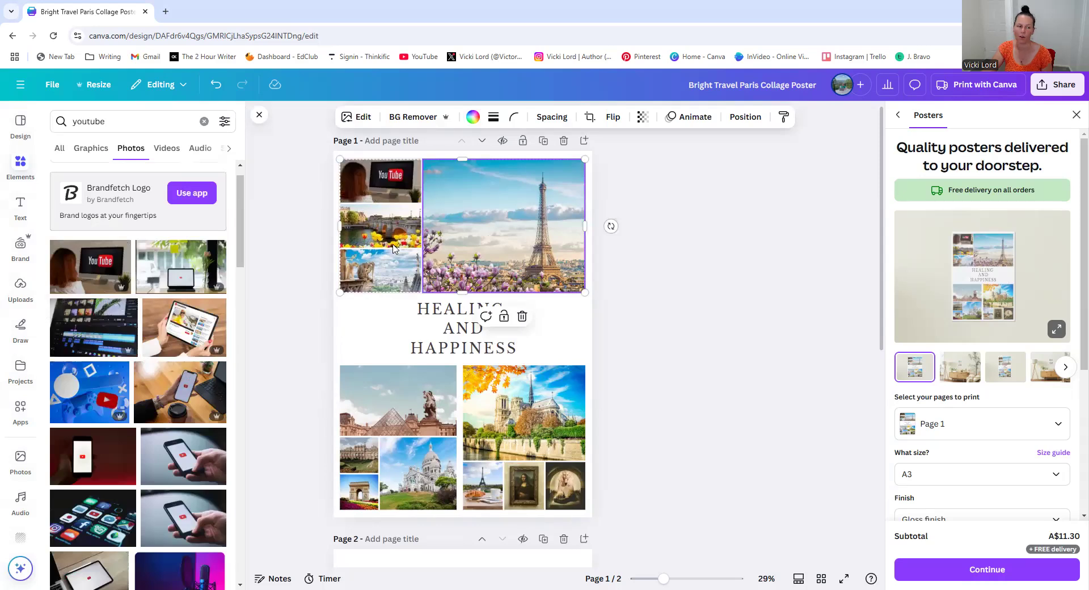
{"action": "double_click", "coordinate": [365, 179]}
{"action": "left_click_drag", "start_coordinate": [343, 208], "coordinate": [304, 225]}
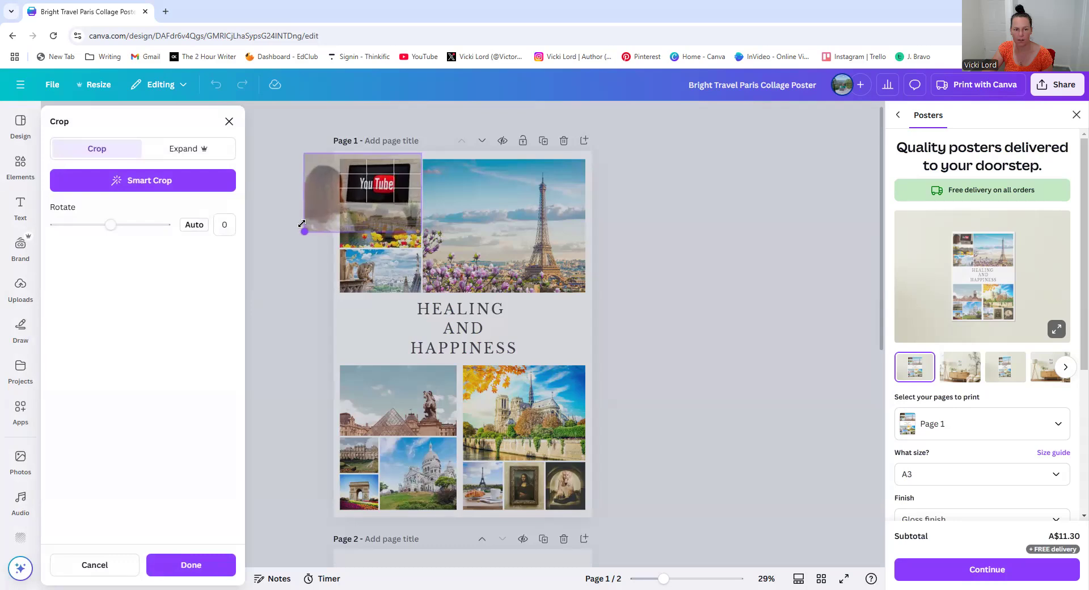
{"action": "left_click", "coordinate": [291, 291]}
{"action": "double_click", "coordinate": [375, 172]}
{"action": "left_click", "coordinate": [725, 209]}
{"action": "left_click", "coordinate": [729, 209]}
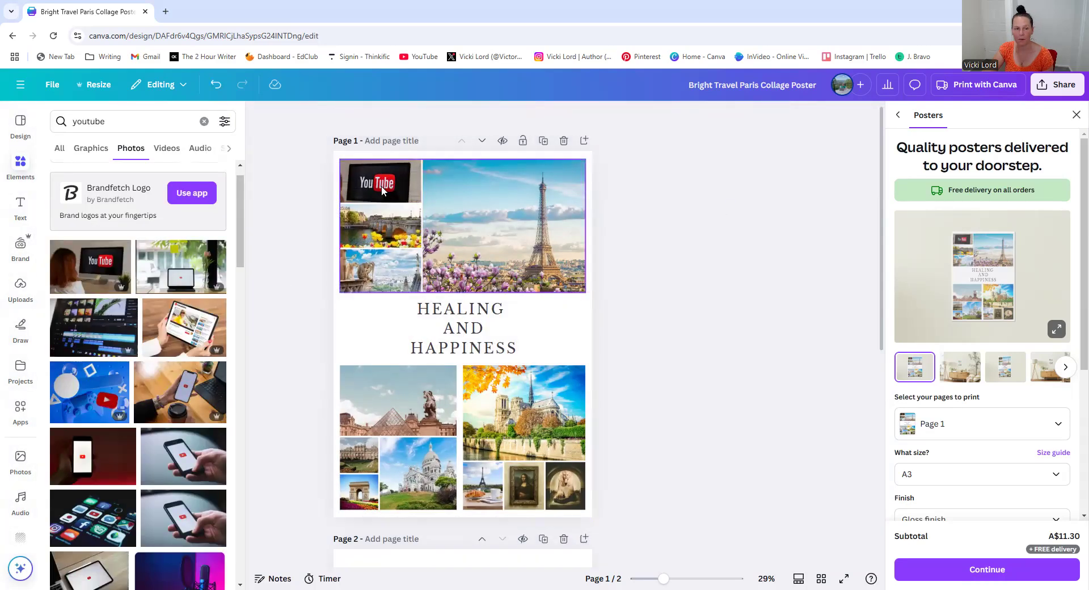
Search the element photos for 10000
{"action": "left_click_drag", "start_coordinate": [121, 126], "coordinate": [68, 121]}
{"action": "type", "text": "10"}
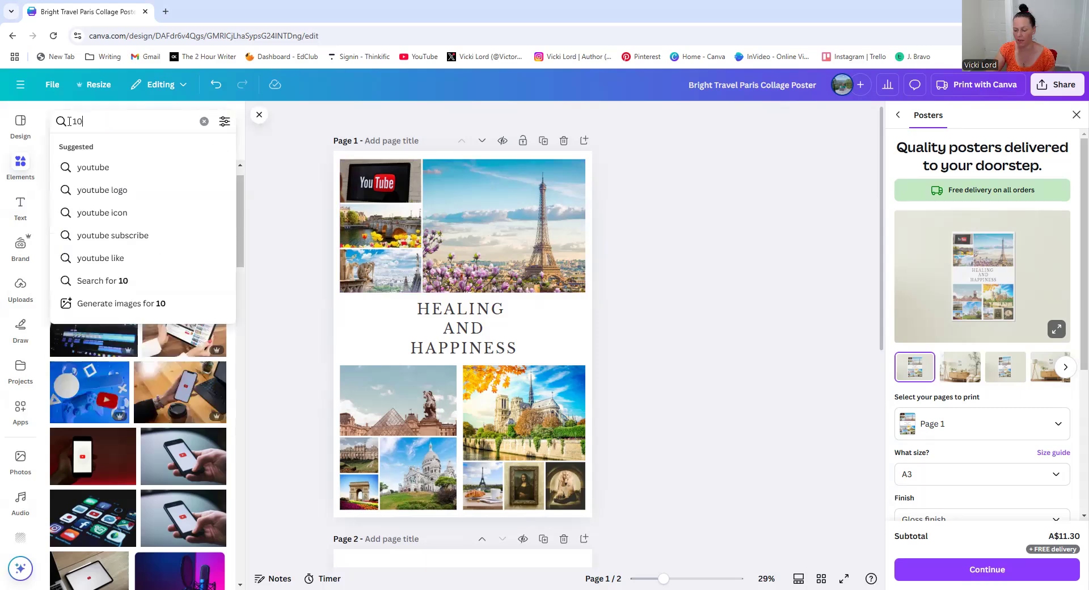
{"action": "type", "text": "000"}
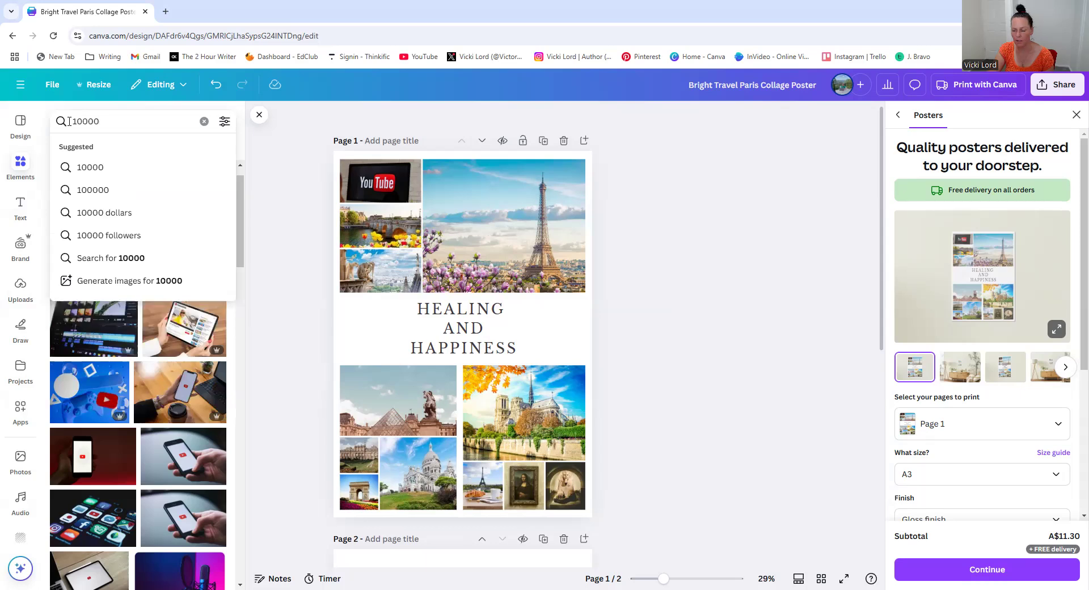
{"action": "key", "text": "Return"}
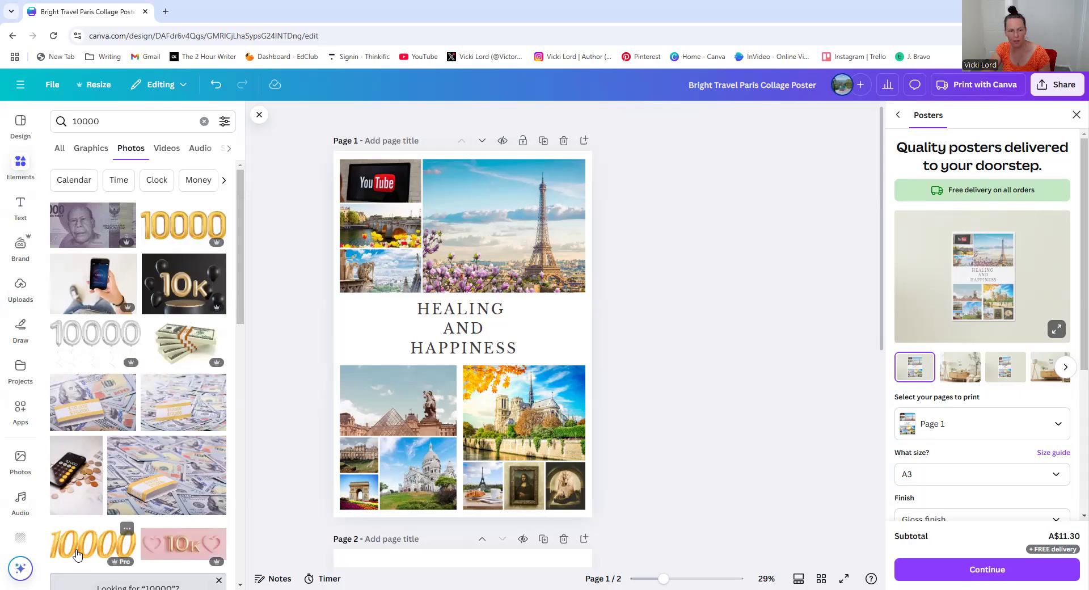
{"action": "double_click", "coordinate": [360, 230]}
{"action": "left_click_drag", "start_coordinate": [362, 234], "coordinate": [353, 244]}
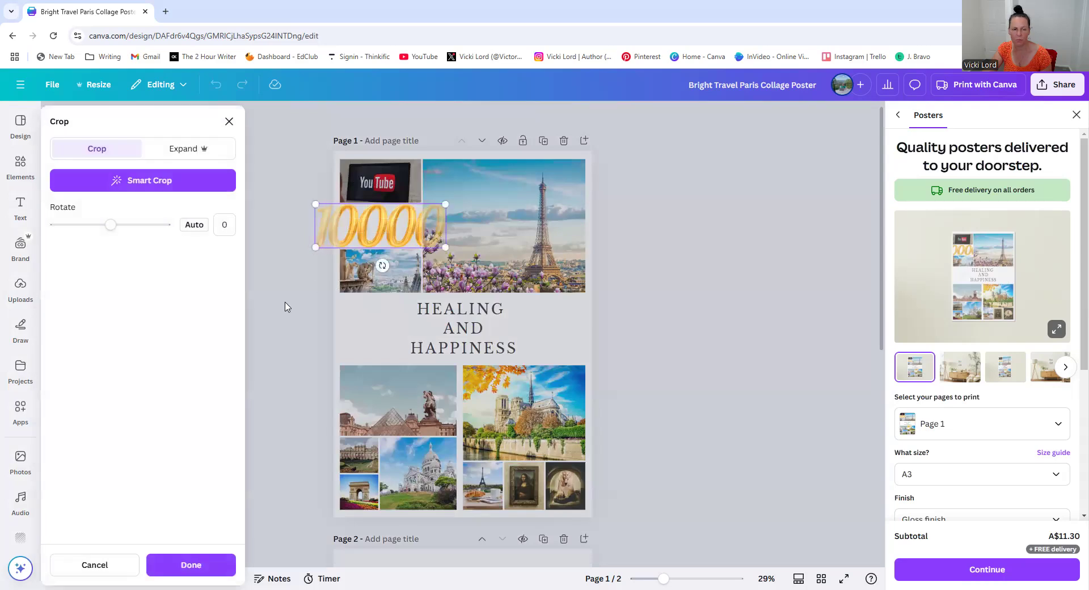
{"action": "left_click", "coordinate": [285, 306]}
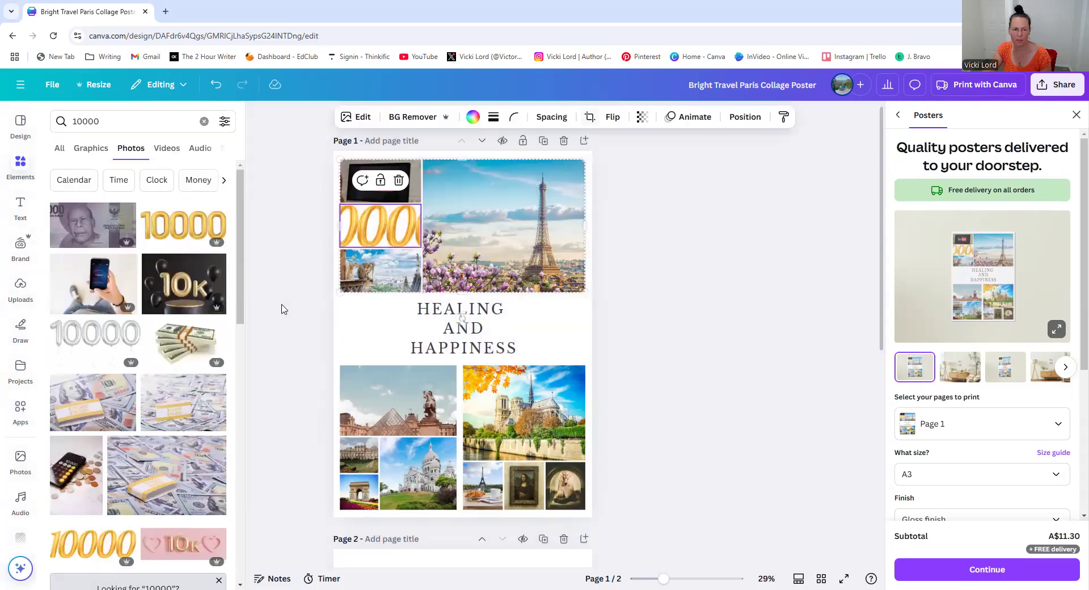
{"action": "double_click", "coordinate": [360, 225]}
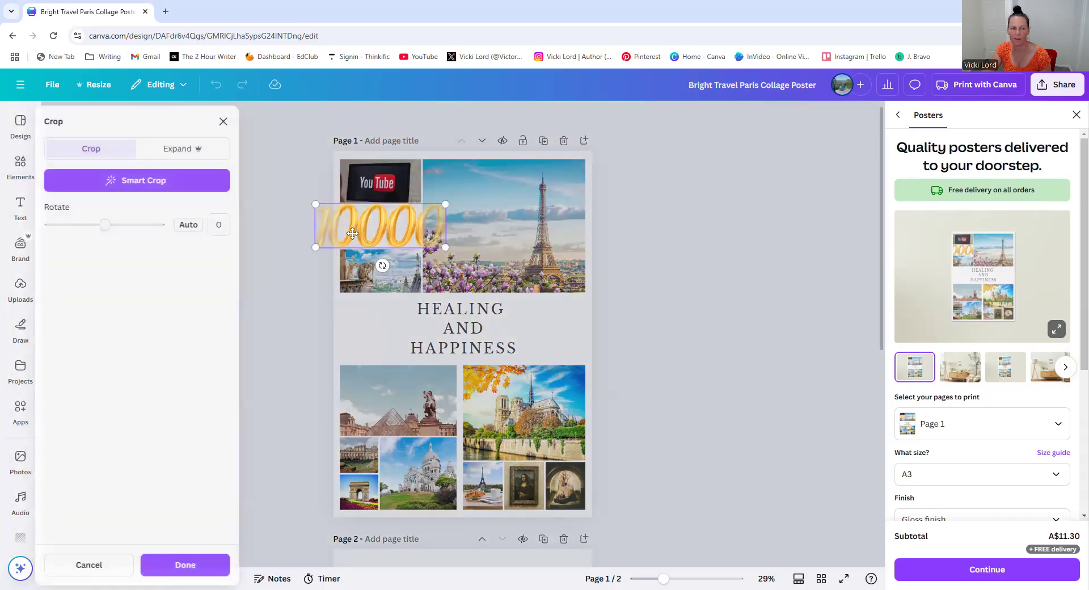
{"action": "left_click", "coordinate": [313, 273]}
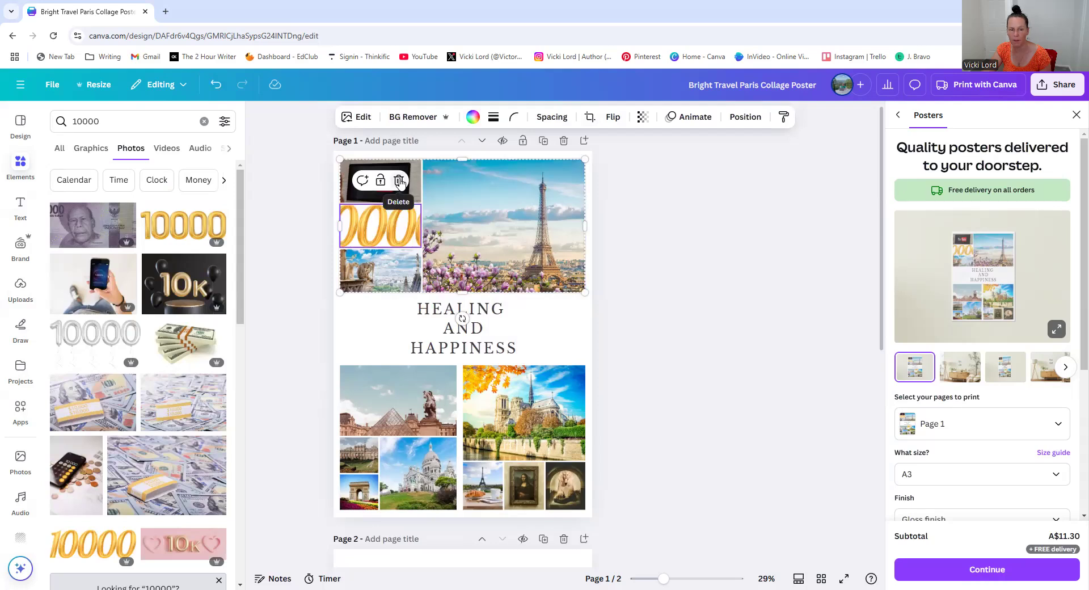
{"action": "left_click", "coordinate": [399, 181]}
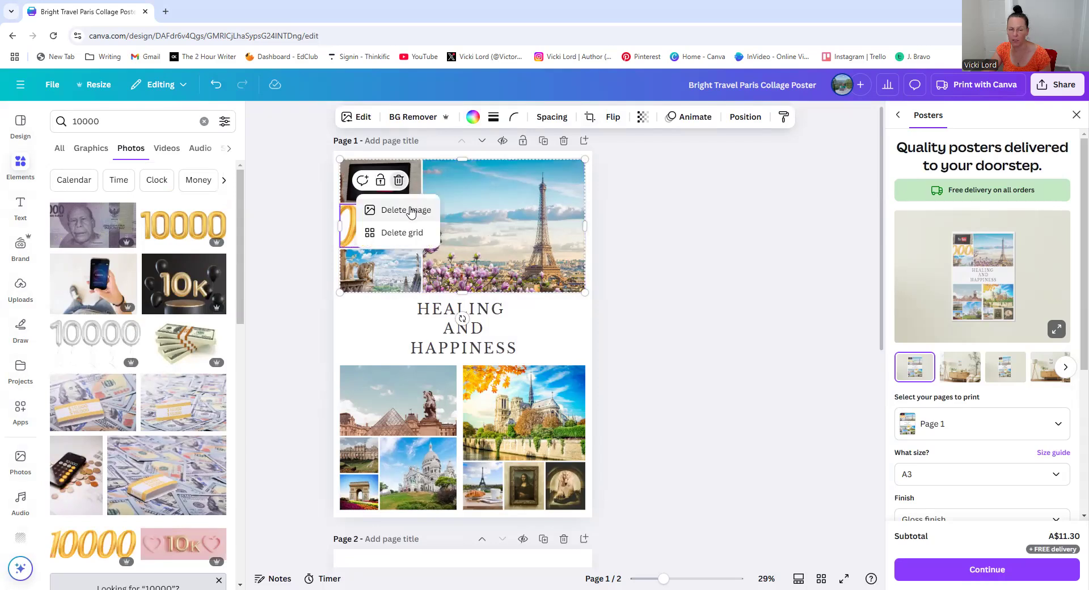
{"action": "left_click", "coordinate": [406, 209]}
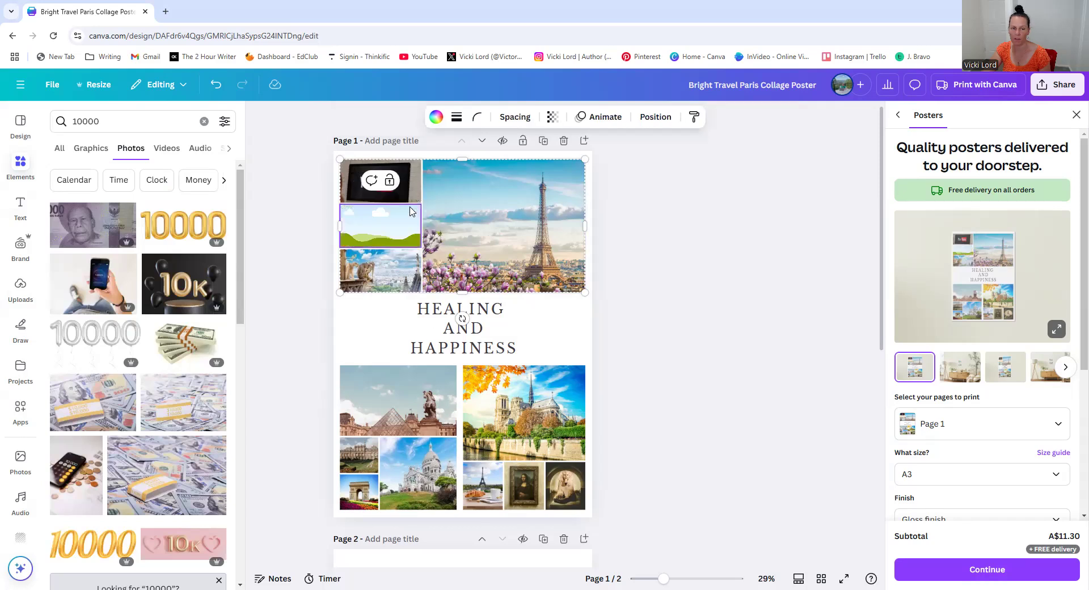
Place the black 10k balloons photo into the middle-left collage cell
{"action": "left_click_drag", "start_coordinate": [177, 279], "coordinate": [356, 230]}
{"action": "left_click", "coordinate": [705, 274]}
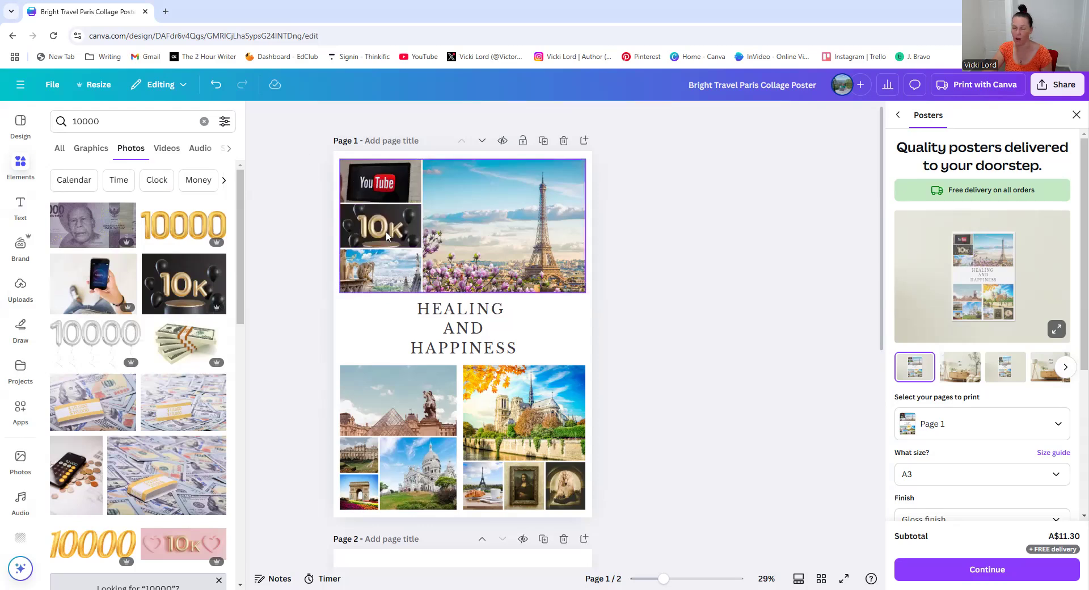
Search photos for happy women and replace the large Eiffel Tower photo with a photo of laughing women
{"action": "left_click", "coordinate": [489, 215]}
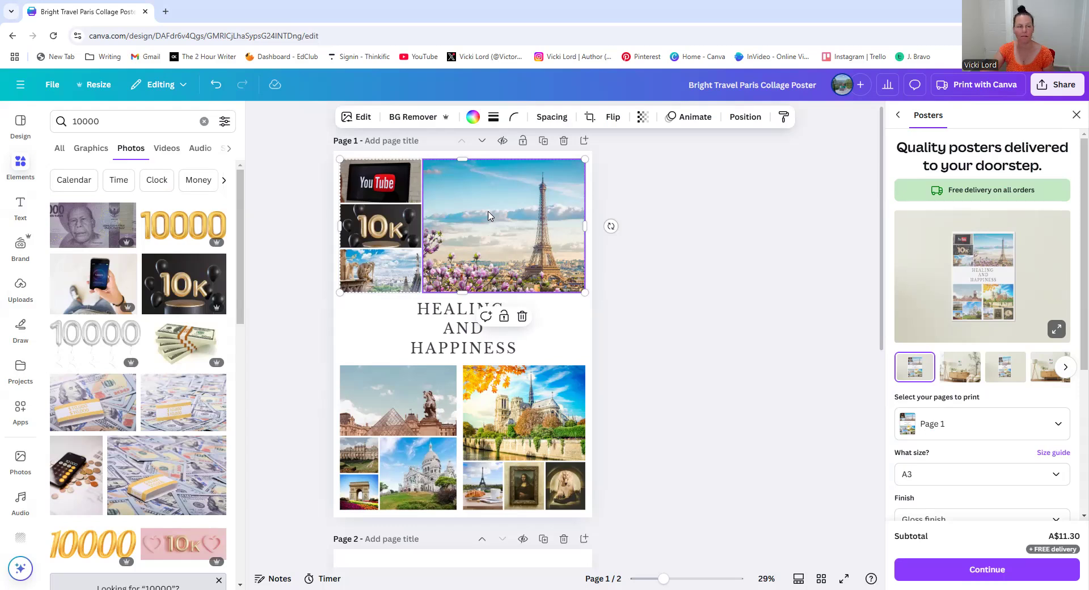
{"action": "left_click", "coordinate": [152, 122]}
{"action": "left_click_drag", "start_coordinate": [100, 121], "coordinate": [73, 120]}
{"action": "key", "text": "BackSpace"}
{"action": "type", "text": "happy women"}
{"action": "key", "text": "Return"}
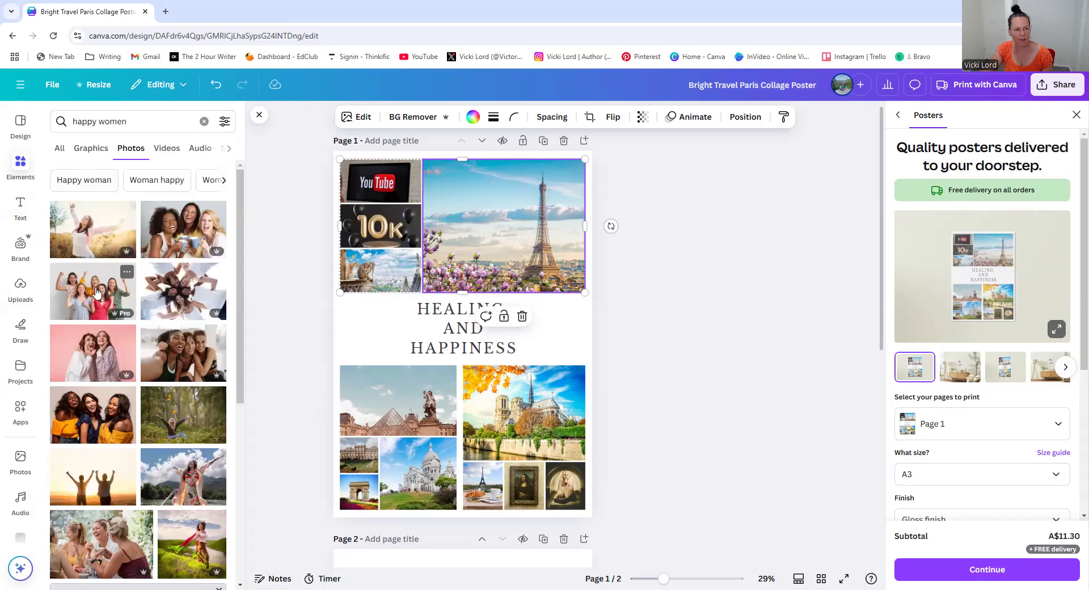
{"action": "scroll", "coordinate": [177, 400], "scroll_direction": "down", "scroll_amount": 1}
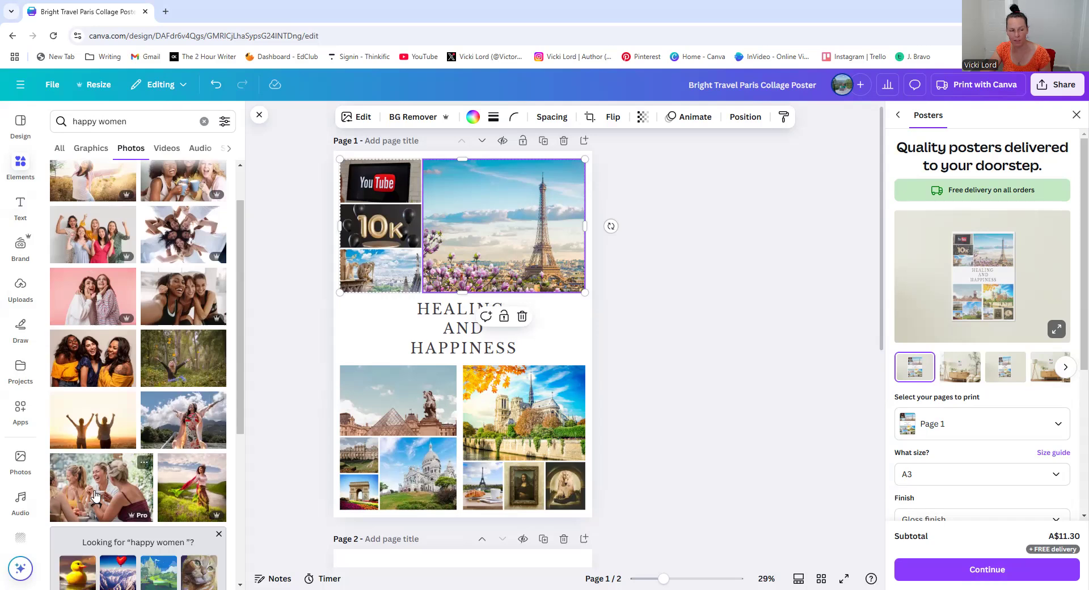
{"action": "left_click_drag", "start_coordinate": [94, 495], "coordinate": [486, 237]}
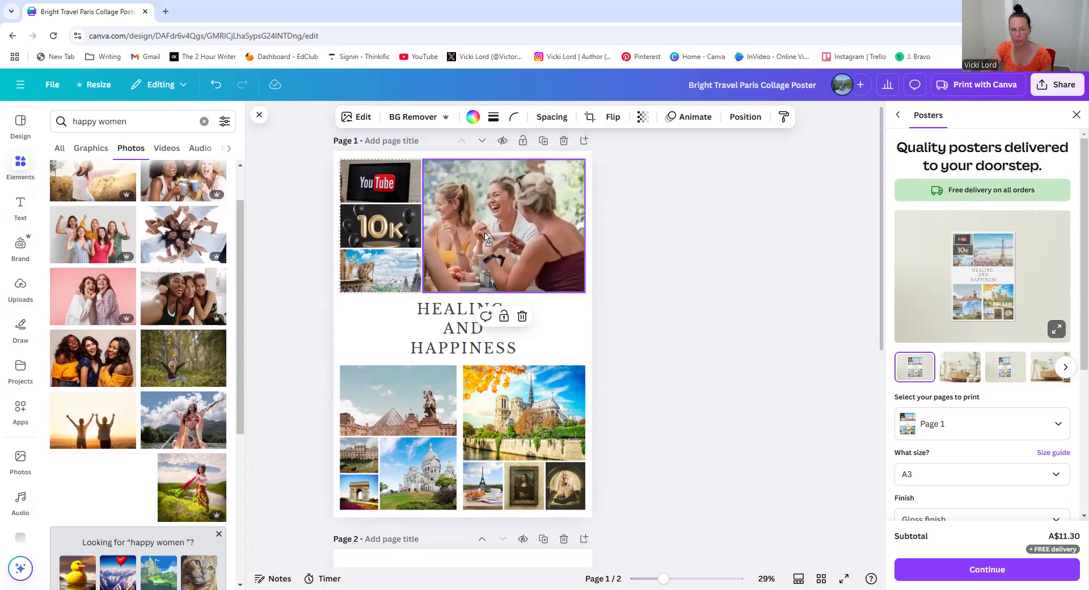
{"action": "left_click", "coordinate": [722, 286]}
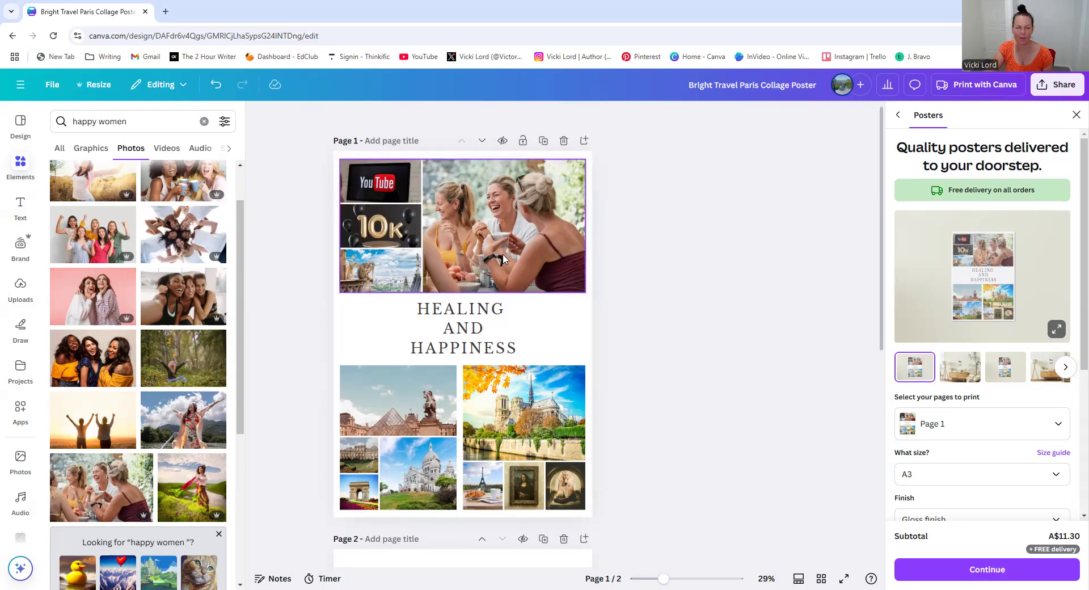
Search photos for 100 and place a 100 photo, finally the 100 letter cards on bokeh lights, into the top collage's bottom-left cell
{"action": "left_click", "coordinate": [374, 287]}
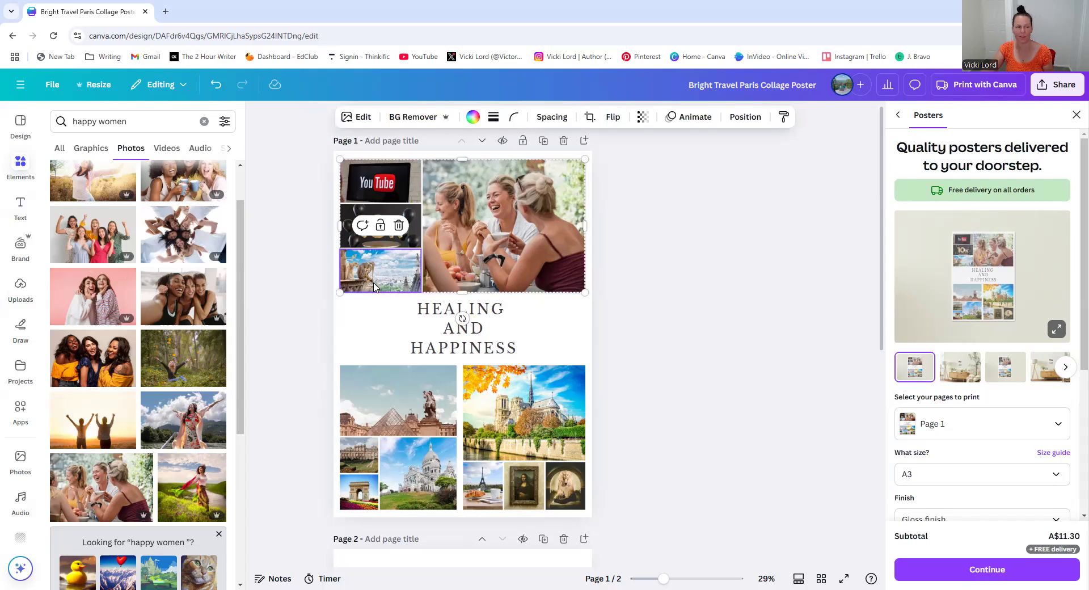
{"action": "left_click_drag", "start_coordinate": [139, 128], "coordinate": [64, 127]}
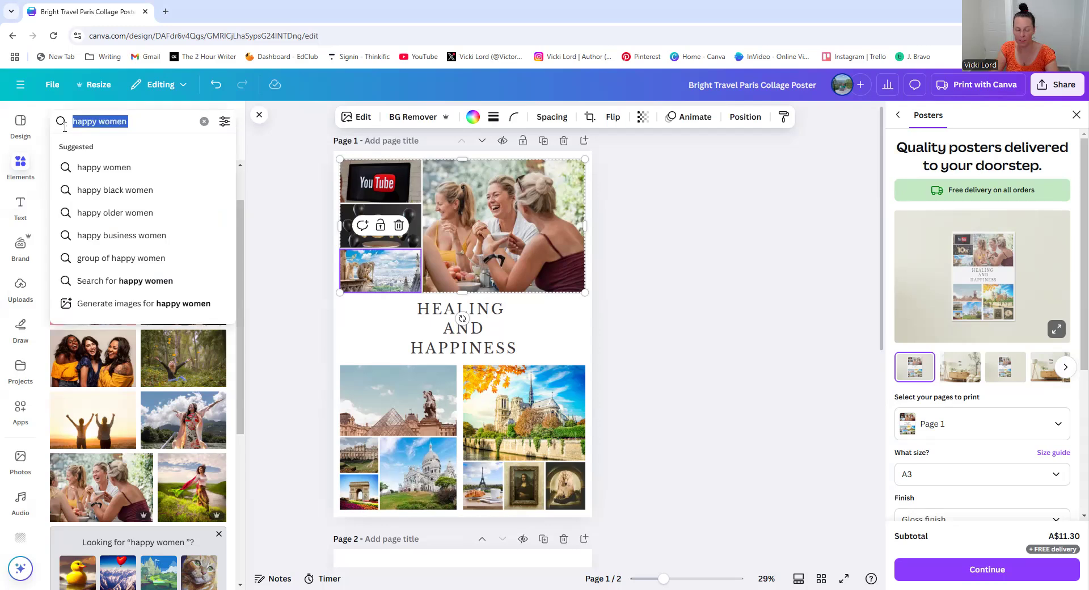
{"action": "type", "text": "100"}
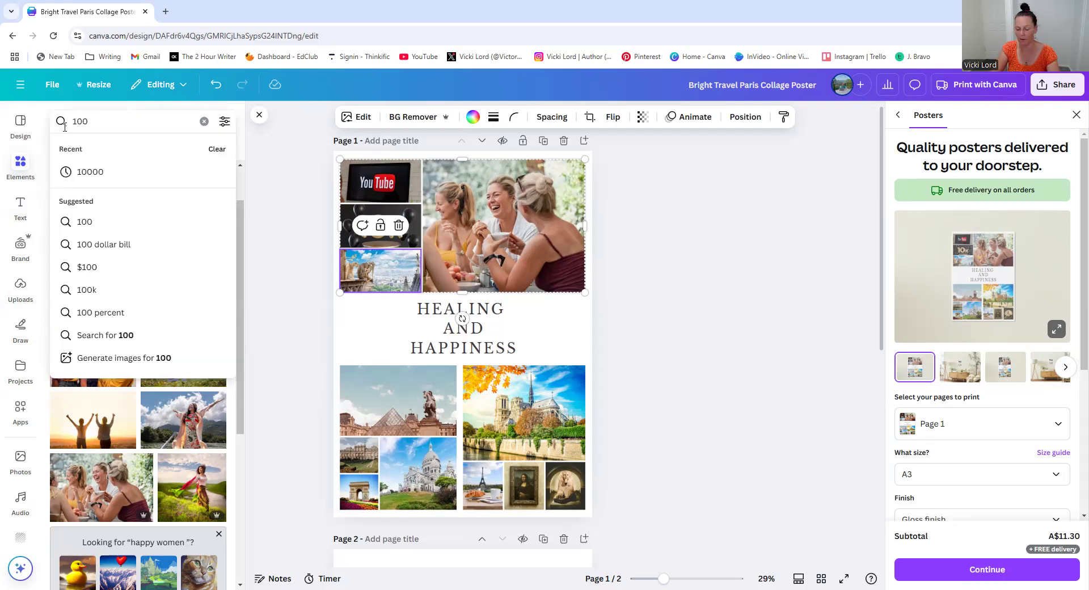
{"action": "key", "text": "Return"}
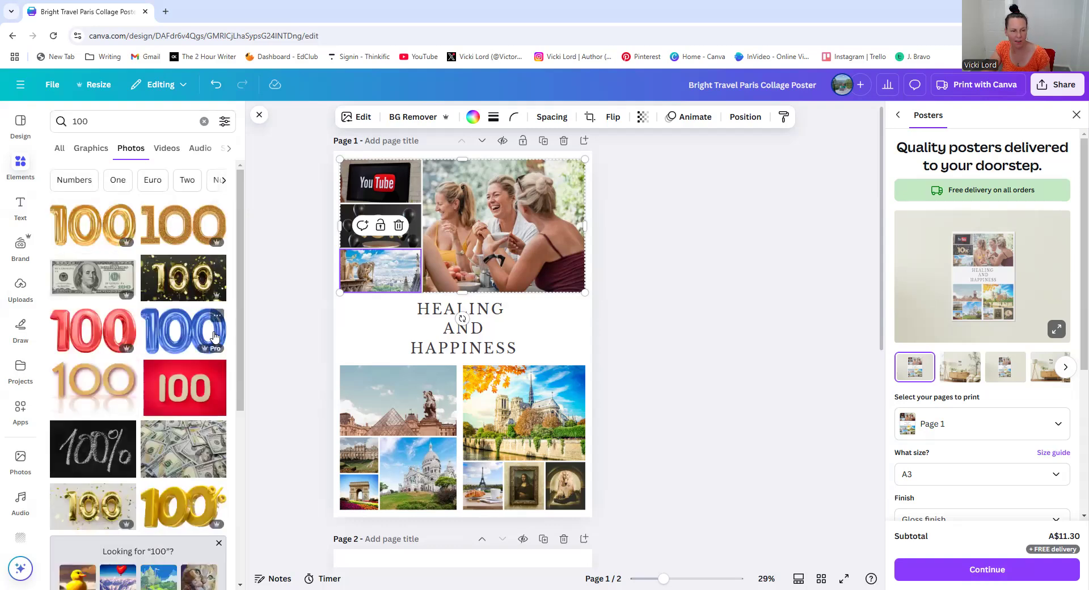
{"action": "scroll", "coordinate": [180, 394], "scroll_direction": "down", "scroll_amount": 1}
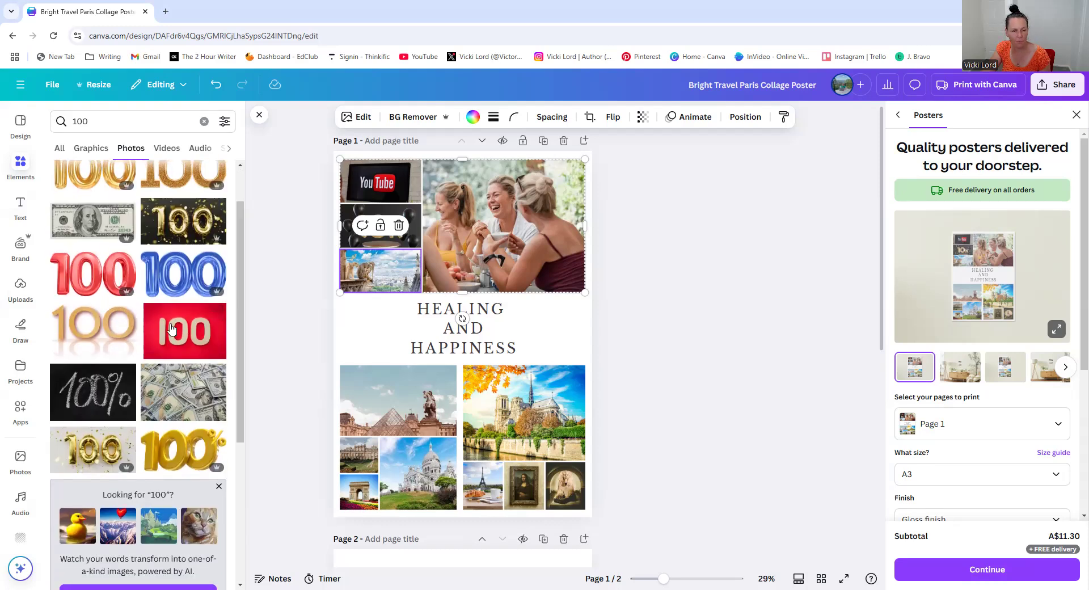
{"action": "left_click_drag", "start_coordinate": [356, 268], "coordinate": [363, 269]}
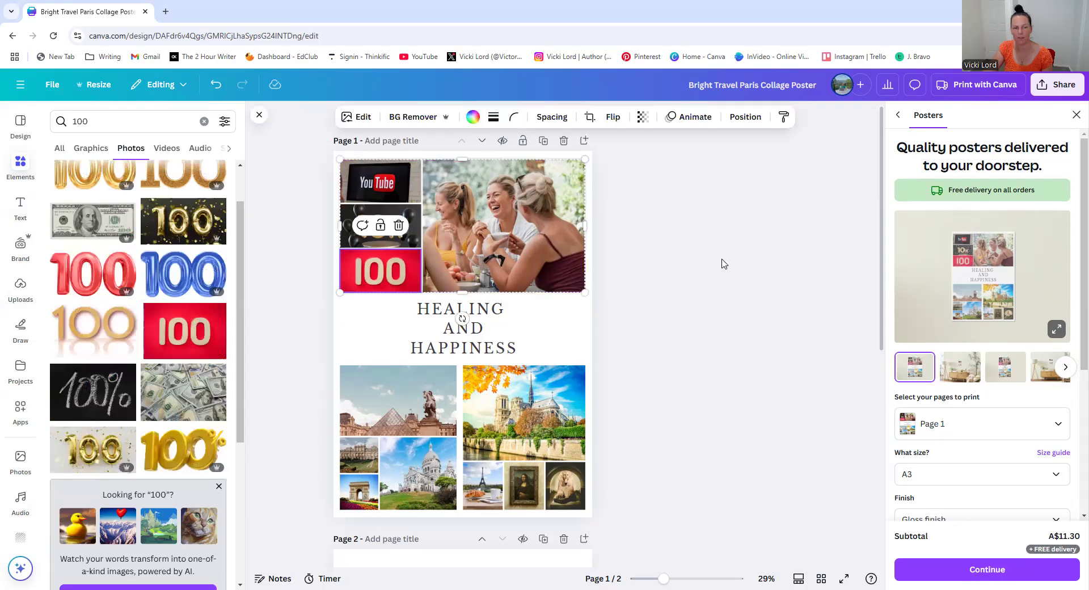
{"action": "left_click", "coordinate": [723, 263]}
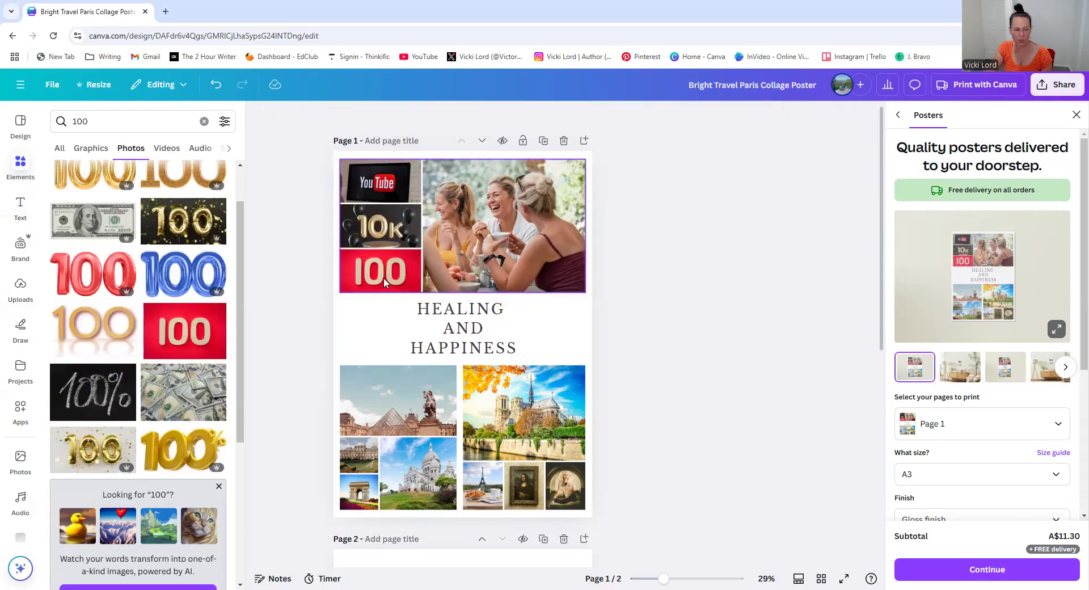
{"action": "scroll", "coordinate": [161, 355], "scroll_direction": "down", "scroll_amount": 6}
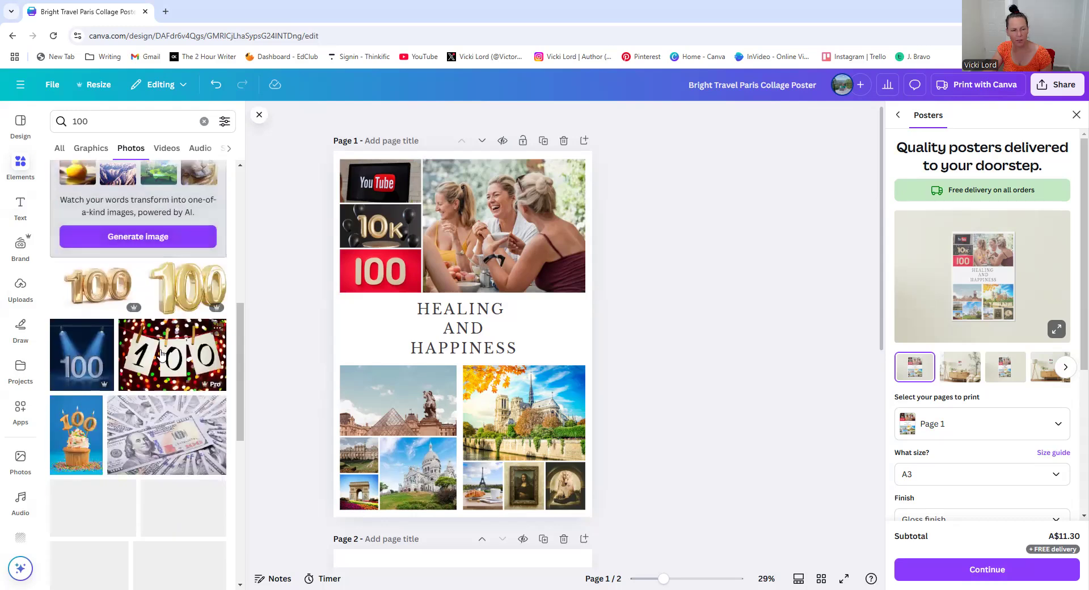
{"action": "left_click_drag", "start_coordinate": [162, 352], "coordinate": [368, 275]}
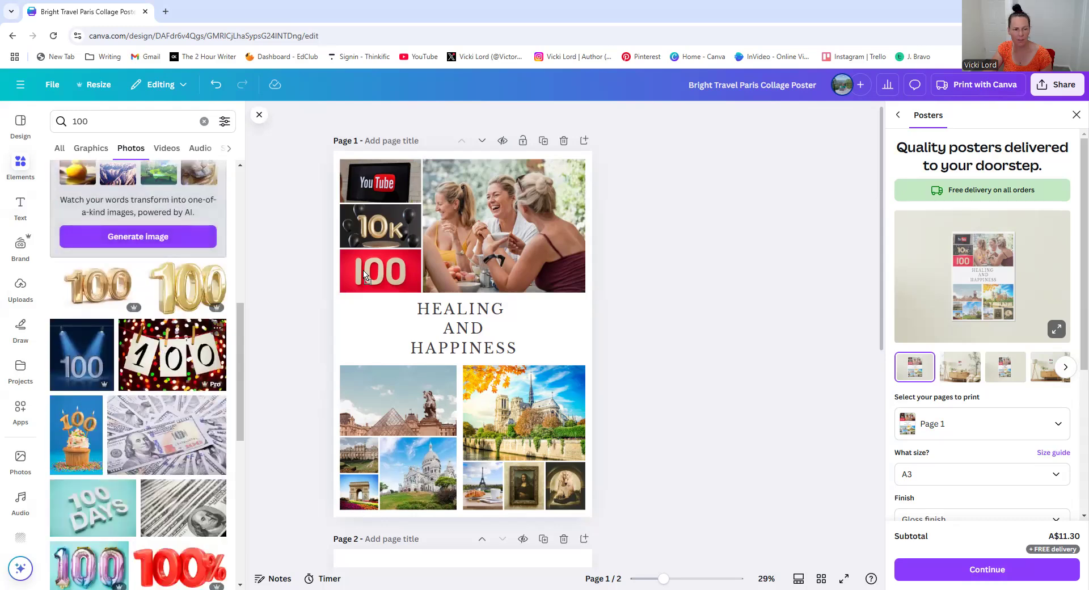
Browse further through the 100 photo results and the uploaded images
{"action": "scroll", "coordinate": [108, 332], "scroll_direction": "down", "scroll_amount": 4}
{"action": "scroll", "coordinate": [184, 372], "scroll_direction": "down", "scroll_amount": 10}
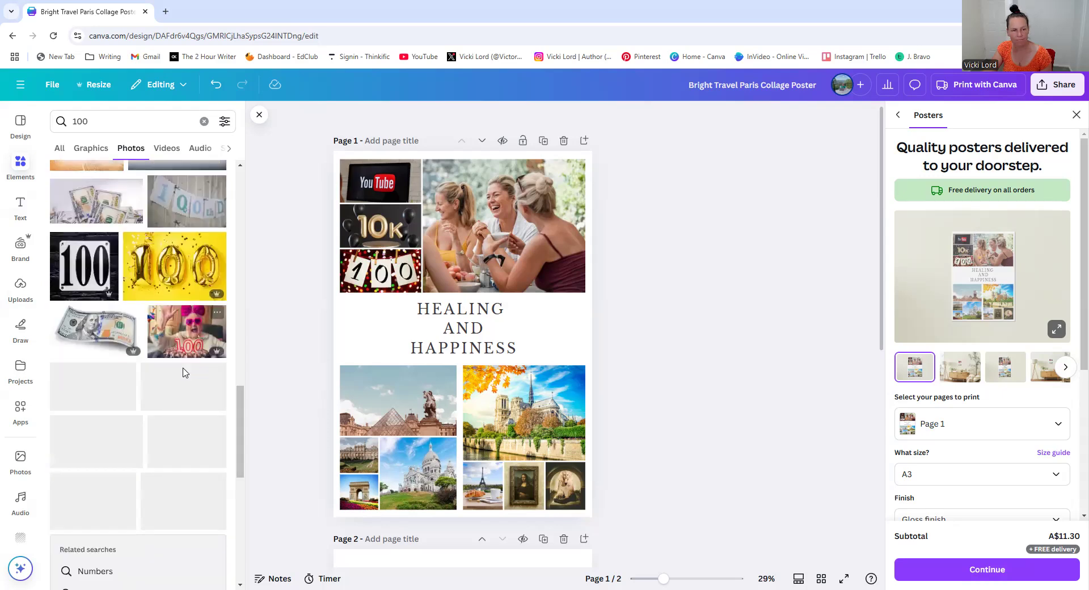
{"action": "scroll", "coordinate": [184, 369], "scroll_direction": "down", "scroll_amount": 5}
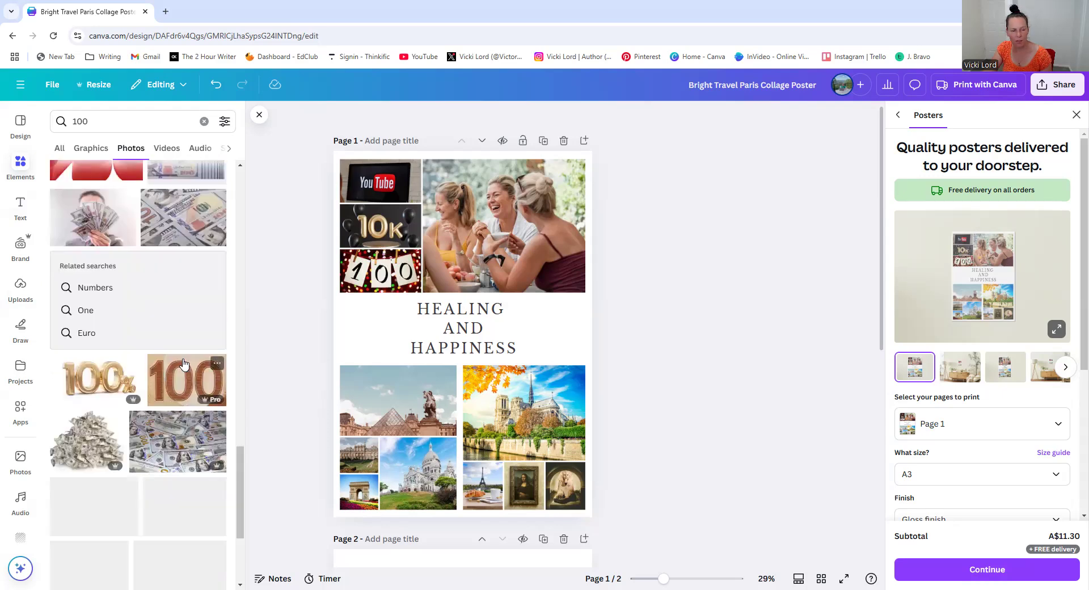
{"action": "scroll", "coordinate": [183, 364], "scroll_direction": "down", "scroll_amount": 3}
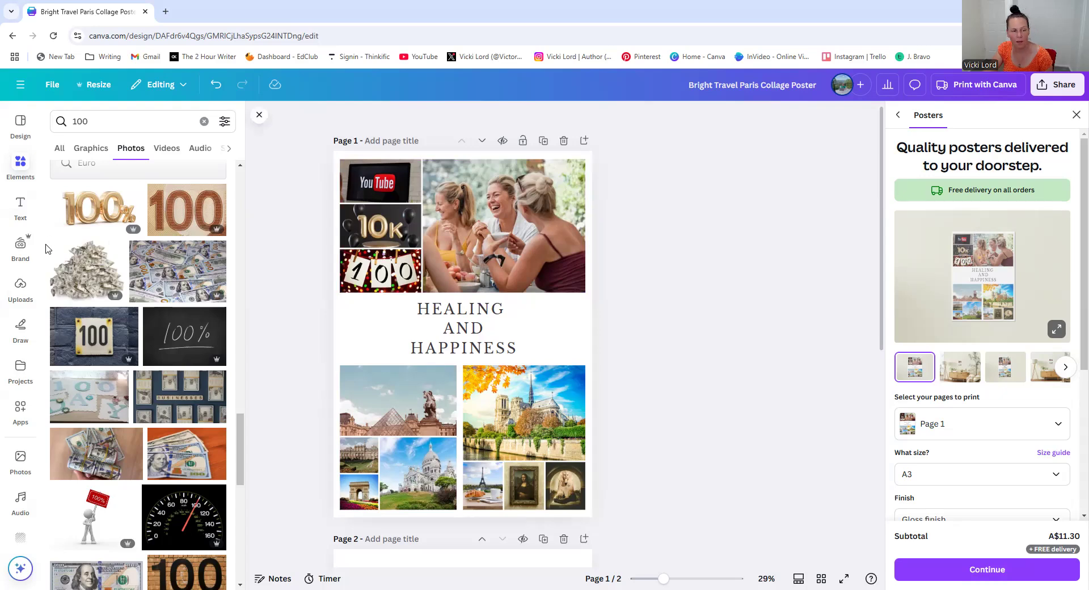
{"action": "left_click", "coordinate": [21, 290]}
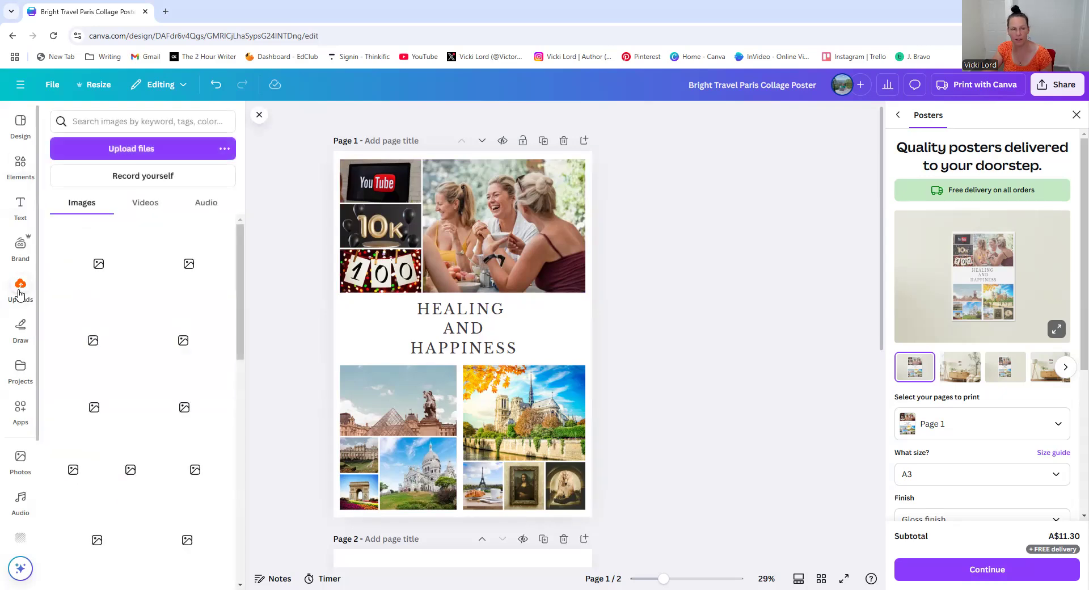
{"action": "scroll", "coordinate": [173, 337], "scroll_direction": "down", "scroll_amount": 2}
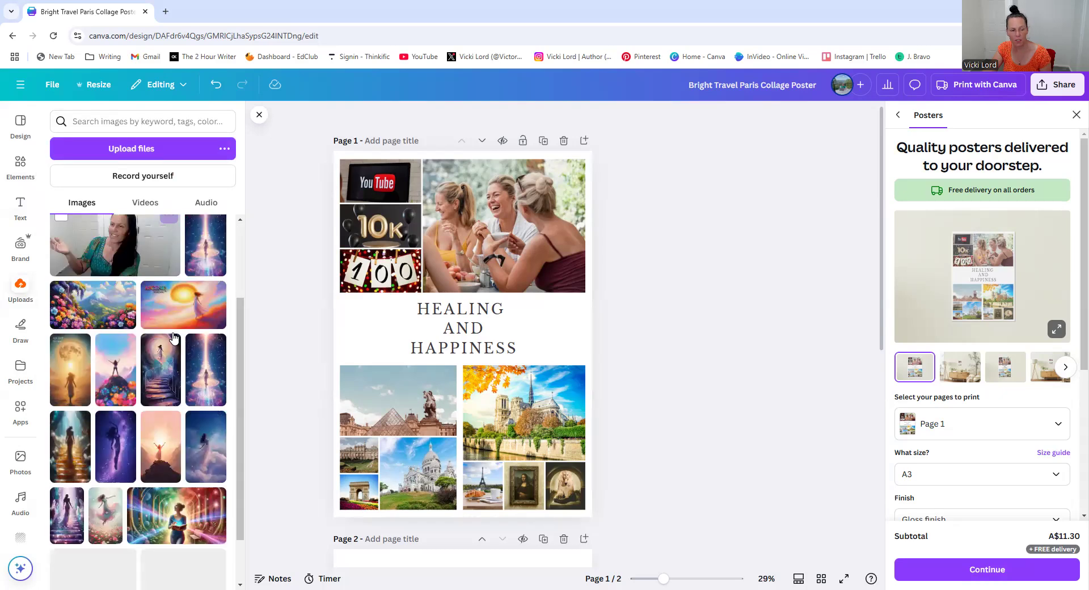
{"action": "scroll", "coordinate": [173, 338], "scroll_direction": "down", "scroll_amount": 5}
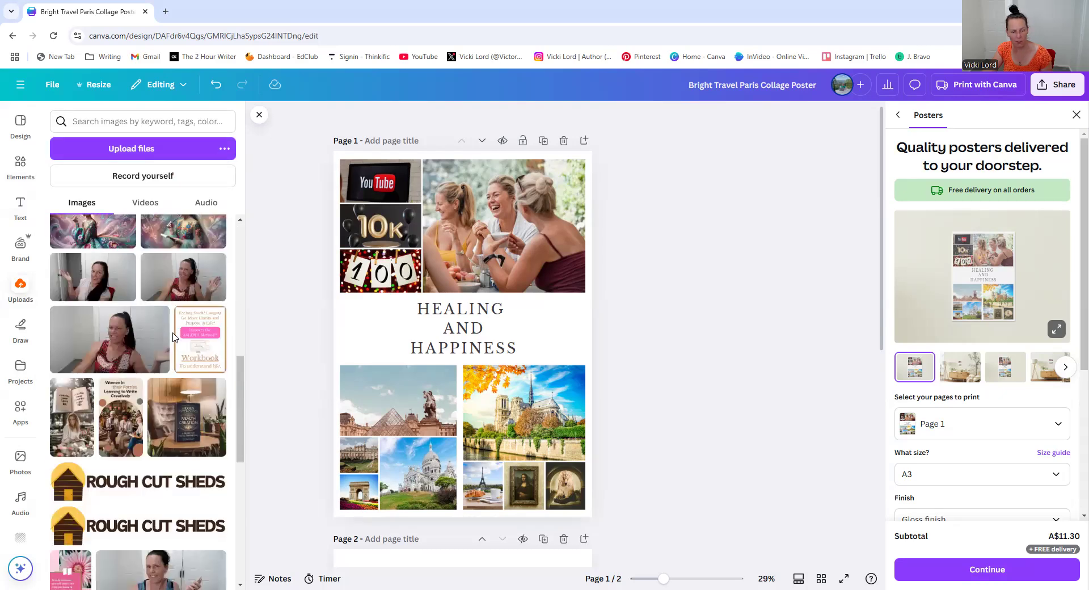
{"action": "scroll", "coordinate": [173, 338], "scroll_direction": "down", "scroll_amount": 8}
{"action": "scroll", "coordinate": [173, 338], "scroll_direction": "down", "scroll_amount": 6}
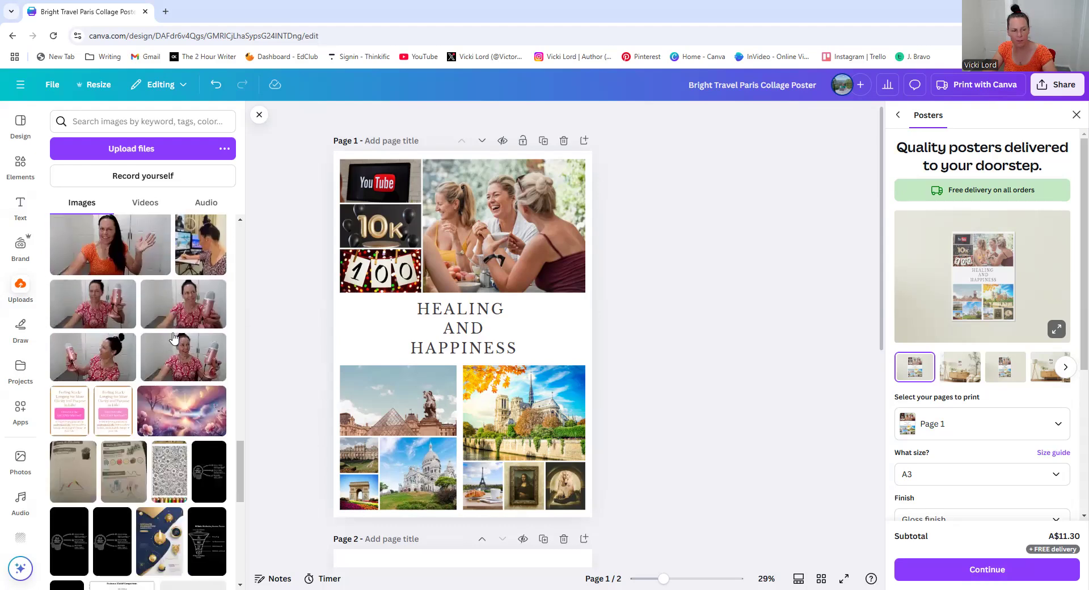
{"action": "scroll", "coordinate": [173, 337], "scroll_direction": "down", "scroll_amount": 8}
{"action": "scroll", "coordinate": [173, 337], "scroll_direction": "down", "scroll_amount": 8}
{"action": "scroll", "coordinate": [173, 338], "scroll_direction": "down", "scroll_amount": 8}
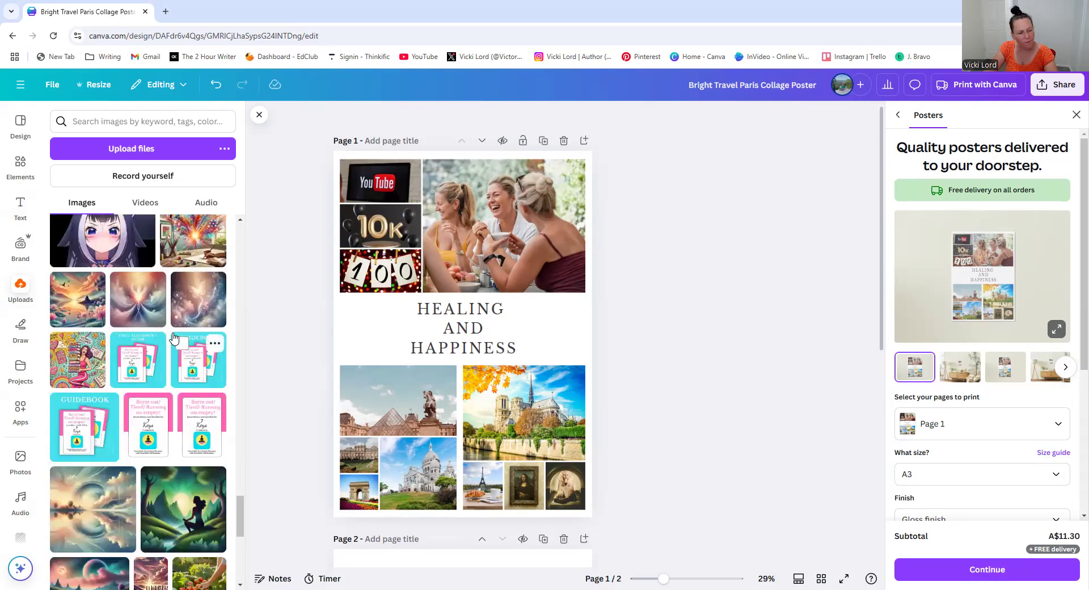
{"action": "scroll", "coordinate": [173, 337], "scroll_direction": "down", "scroll_amount": 5}
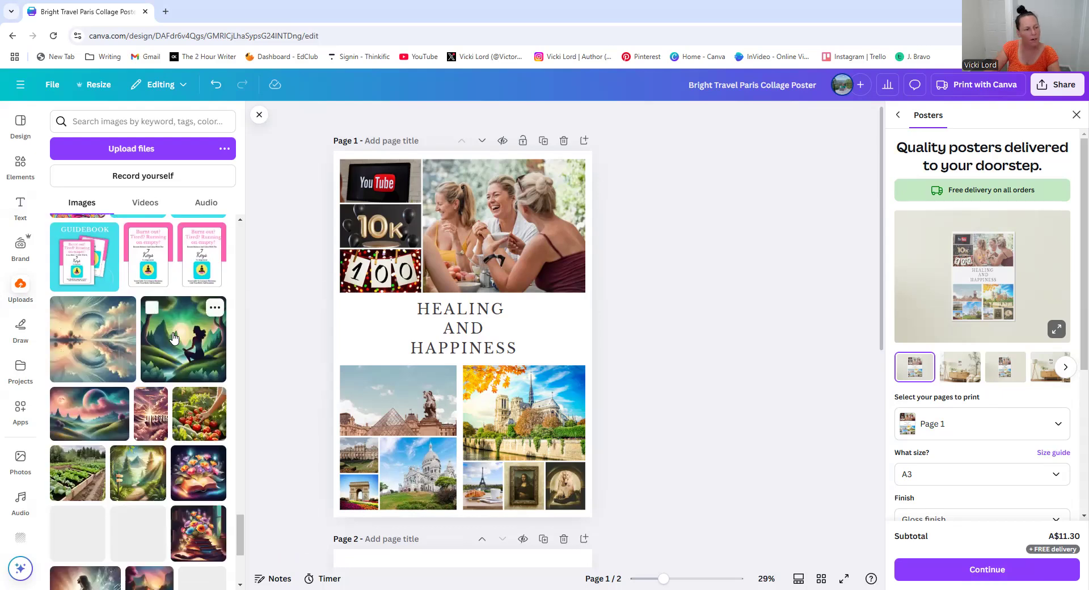
{"action": "scroll", "coordinate": [173, 338], "scroll_direction": "down", "scroll_amount": 5}
{"action": "scroll", "coordinate": [173, 338], "scroll_direction": "down", "scroll_amount": 5}
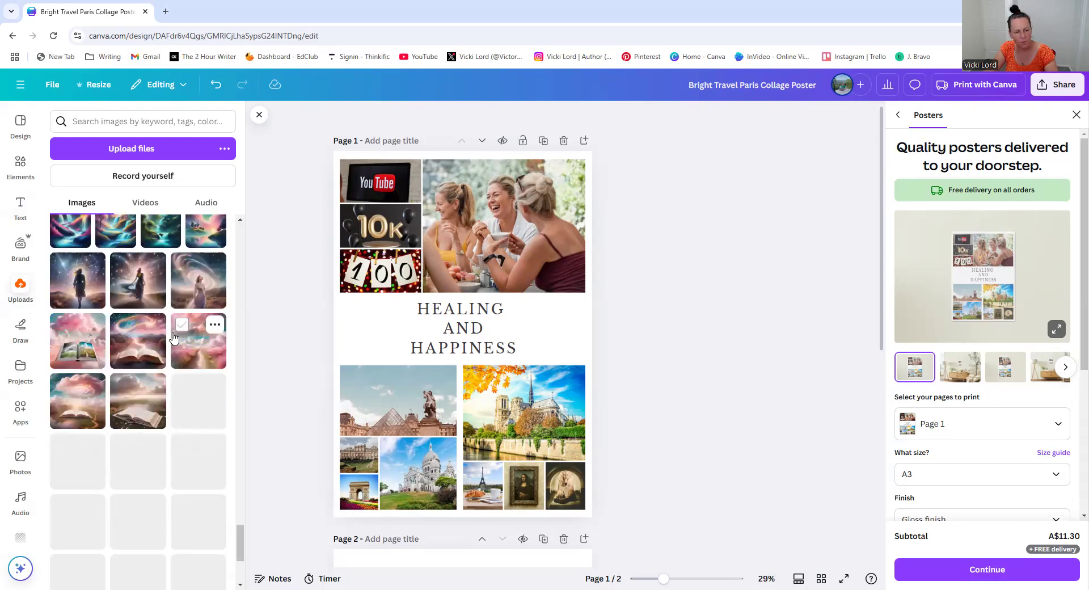
{"action": "scroll", "coordinate": [173, 337], "scroll_direction": "down", "scroll_amount": 5}
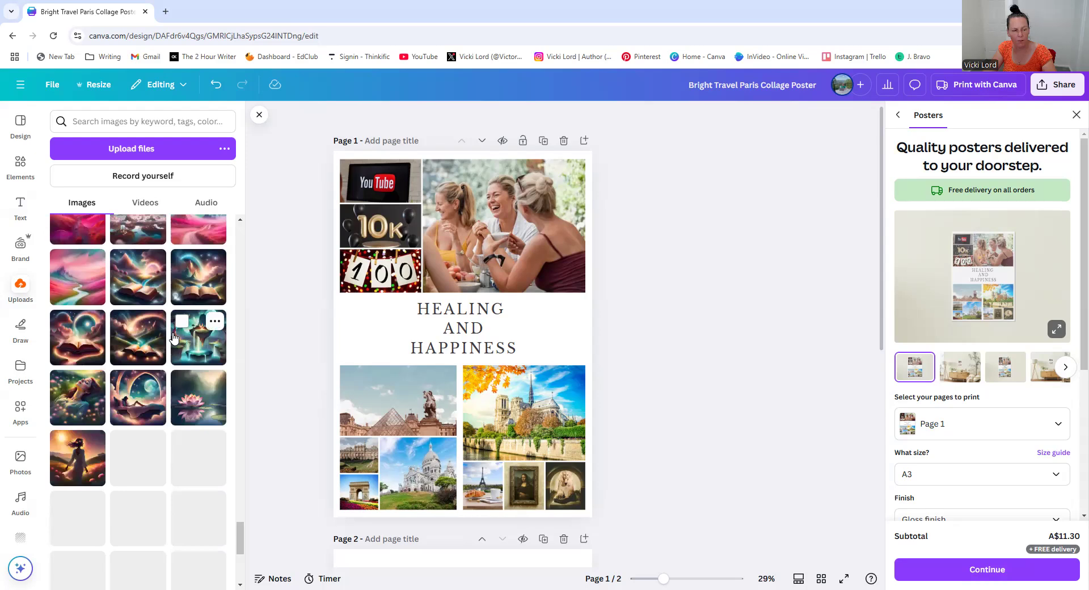
{"action": "left_click_drag", "start_coordinate": [243, 522], "coordinate": [292, 130]}
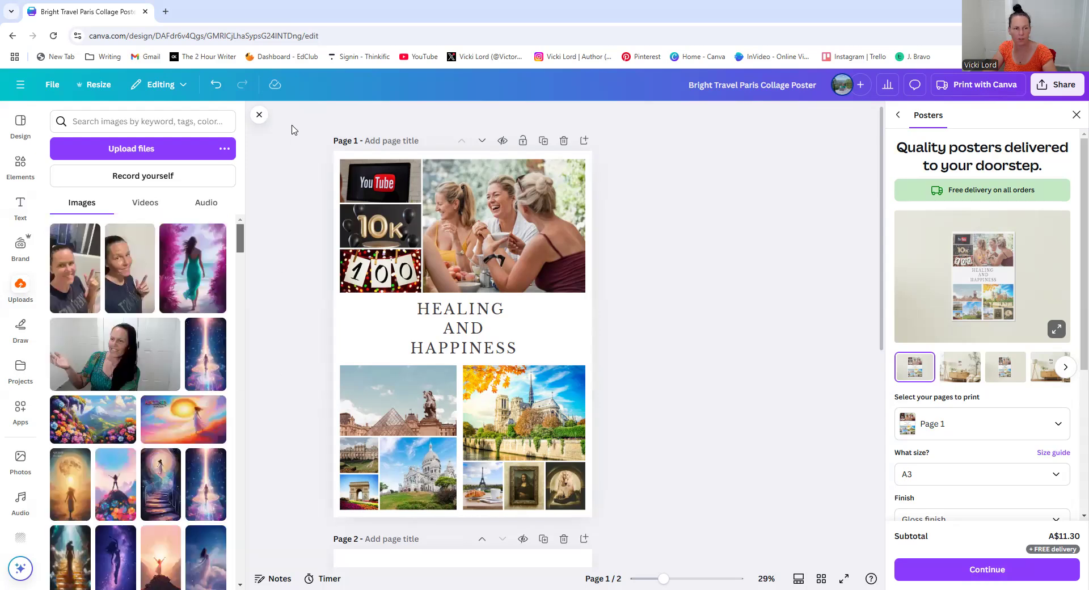
Place the uploaded photo of a woman in a teal dress into the large bottom-right collage cell
{"action": "left_click", "coordinate": [130, 150]}
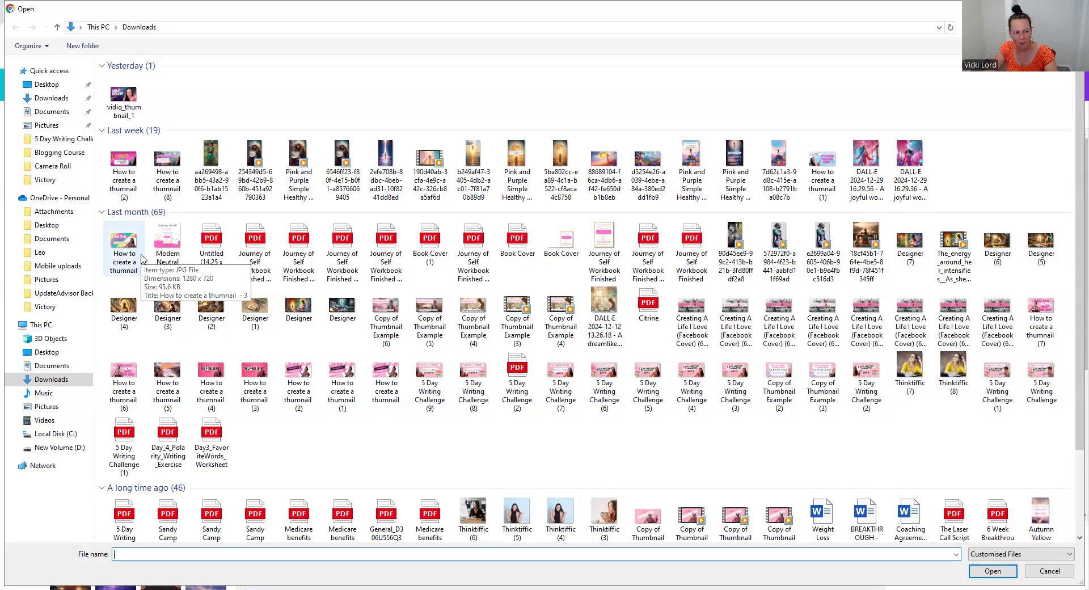
{"action": "scroll", "coordinate": [453, 286], "scroll_direction": "down", "scroll_amount": 3}
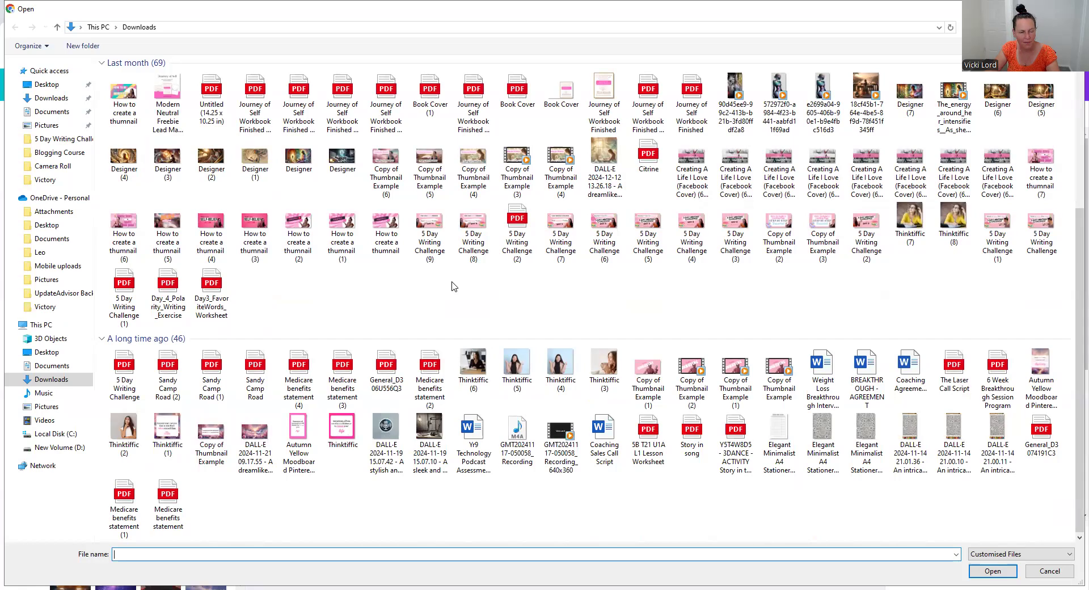
{"action": "scroll", "coordinate": [511, 308], "scroll_direction": "up", "scroll_amount": 3}
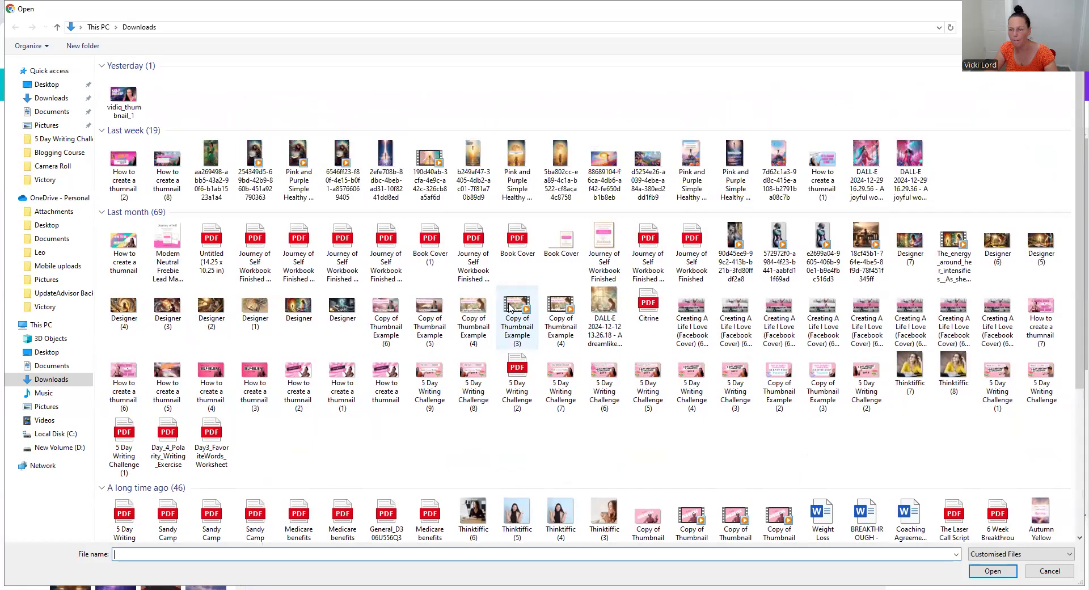
{"action": "scroll", "coordinate": [510, 308], "scroll_direction": "down", "scroll_amount": 3}
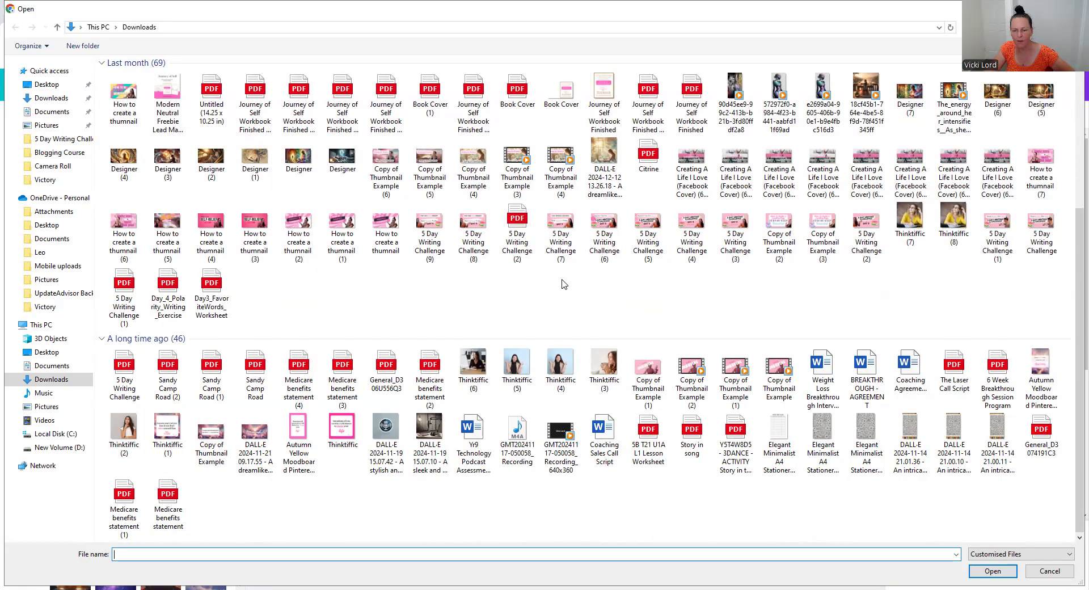
{"action": "scroll", "coordinate": [564, 284], "scroll_direction": "up", "scroll_amount": 3}
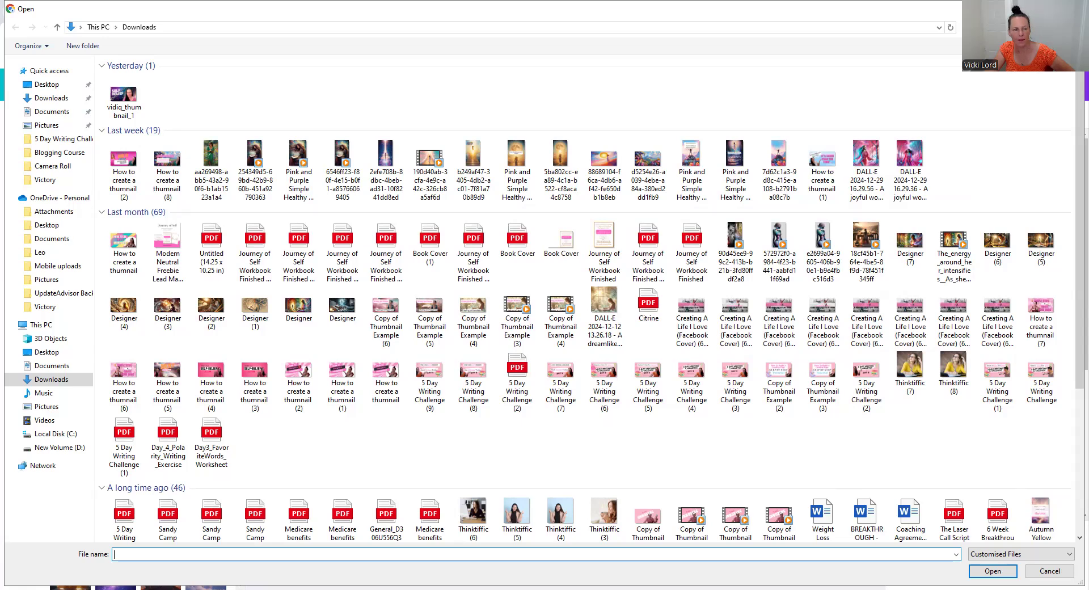
{"action": "left_click", "coordinate": [1071, 9]}
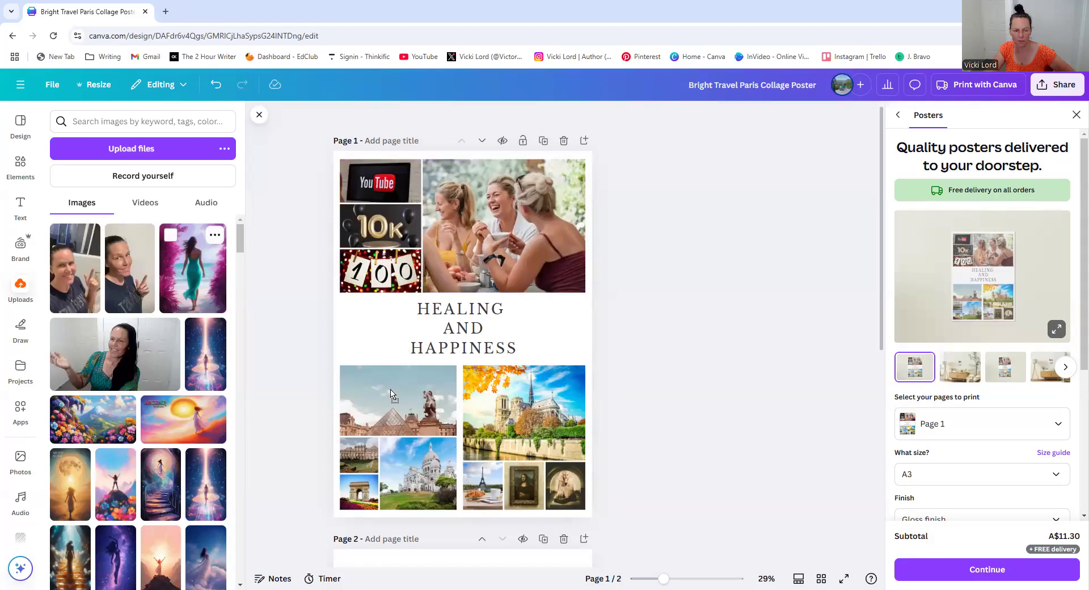
Add a heading text box over the teal-dress photo reading Boldly Being YOU
{"action": "left_click", "coordinate": [20, 211]}
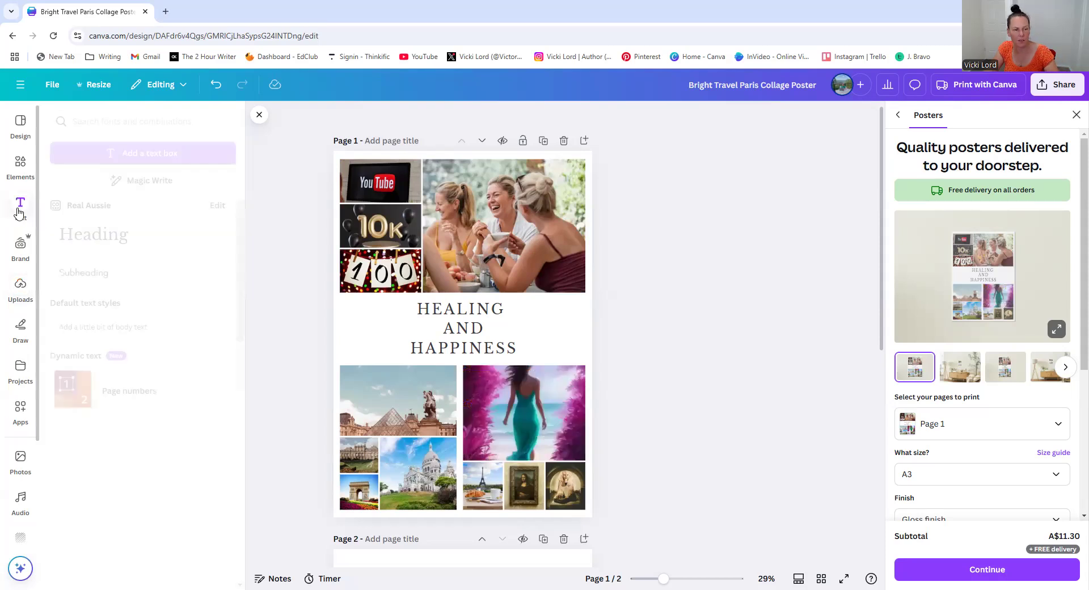
{"action": "left_click", "coordinate": [127, 237]}
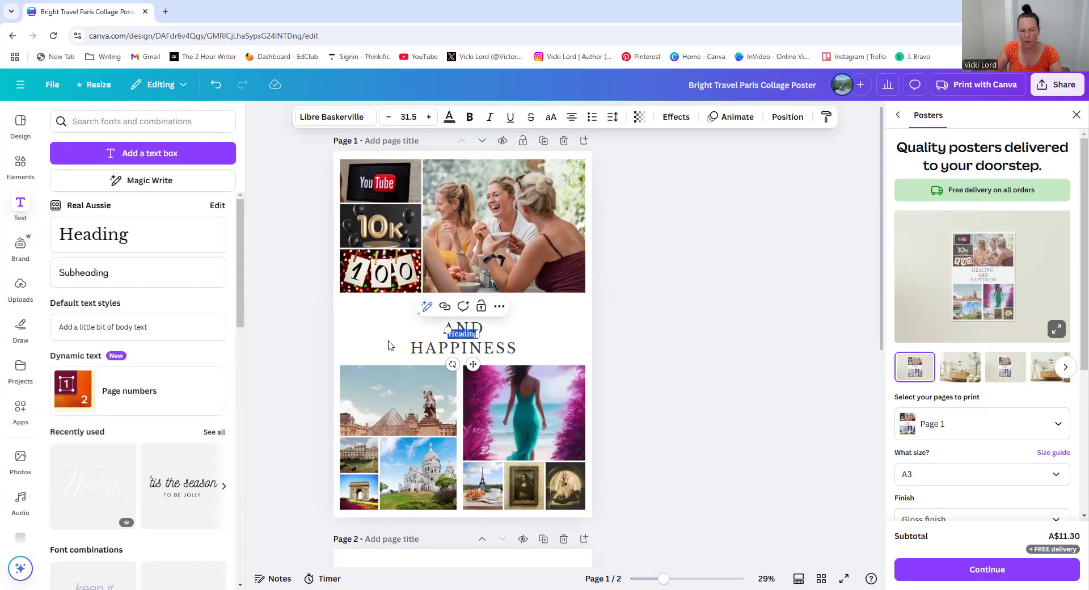
{"action": "mouse_move", "coordinate": [473, 364]}
{"action": "left_mouse_down"}
{"action": "mouse_move", "coordinate": [530, 431]}
{"action": "mouse_move", "coordinate": [525, 474]}
{"action": "left_mouse_up"}
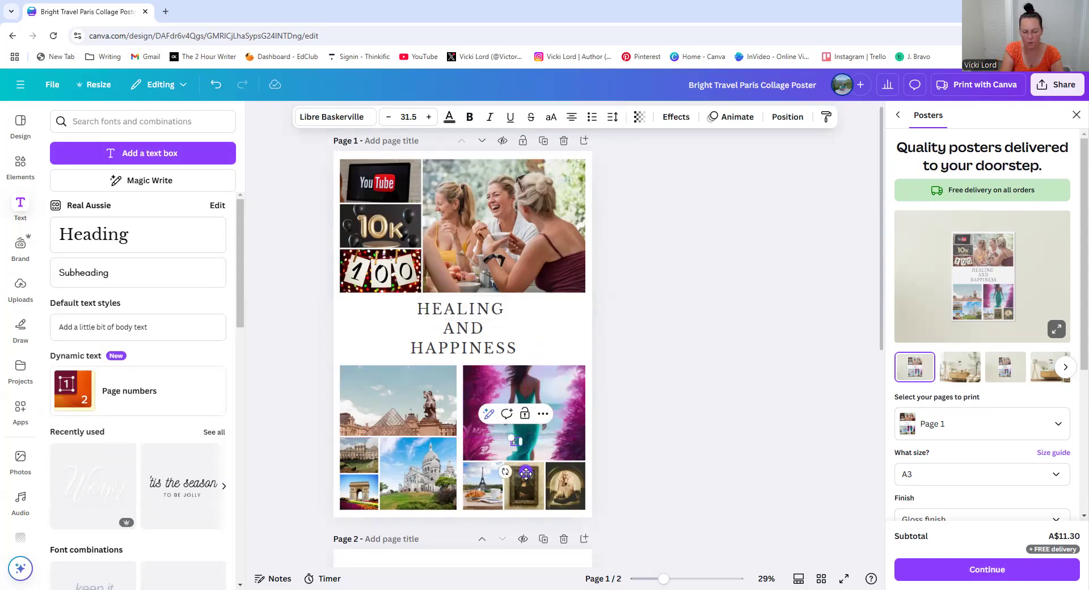
{"action": "type", "text": "Booky Being YO"}
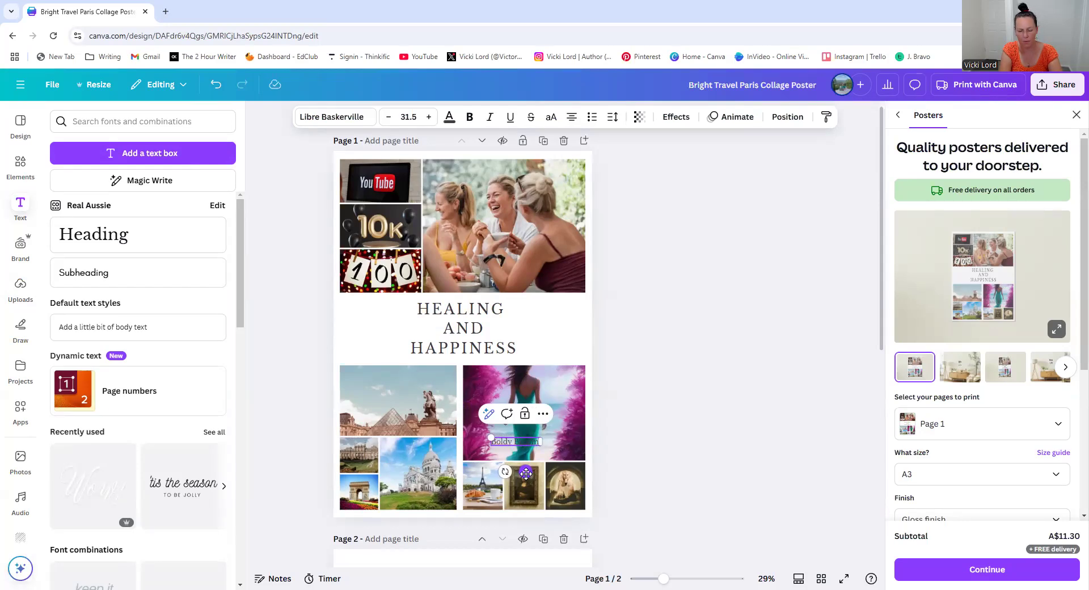
{"action": "type", "text": "U"}
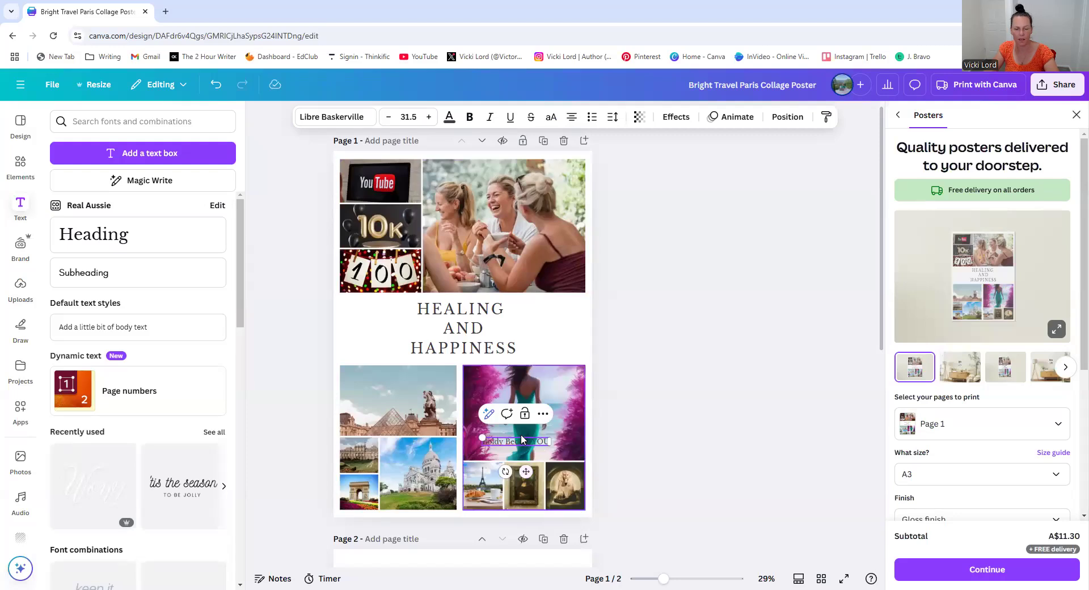
Add a pink rounded square shape and resize it into a label behind the caption on the teal-dress photo
{"action": "left_click", "coordinate": [21, 165]}
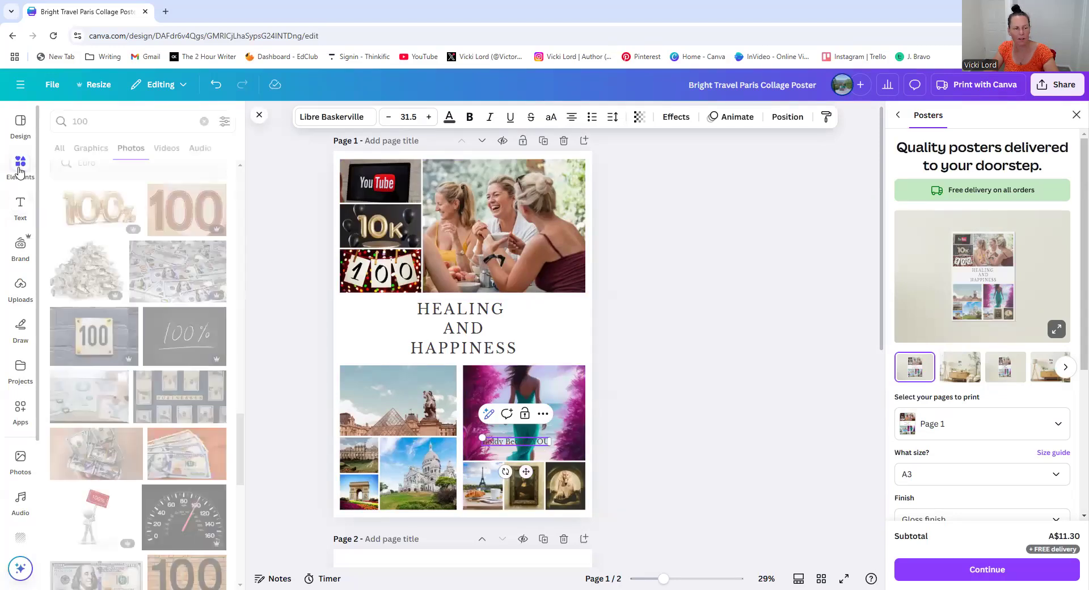
{"action": "left_click", "coordinate": [204, 121]}
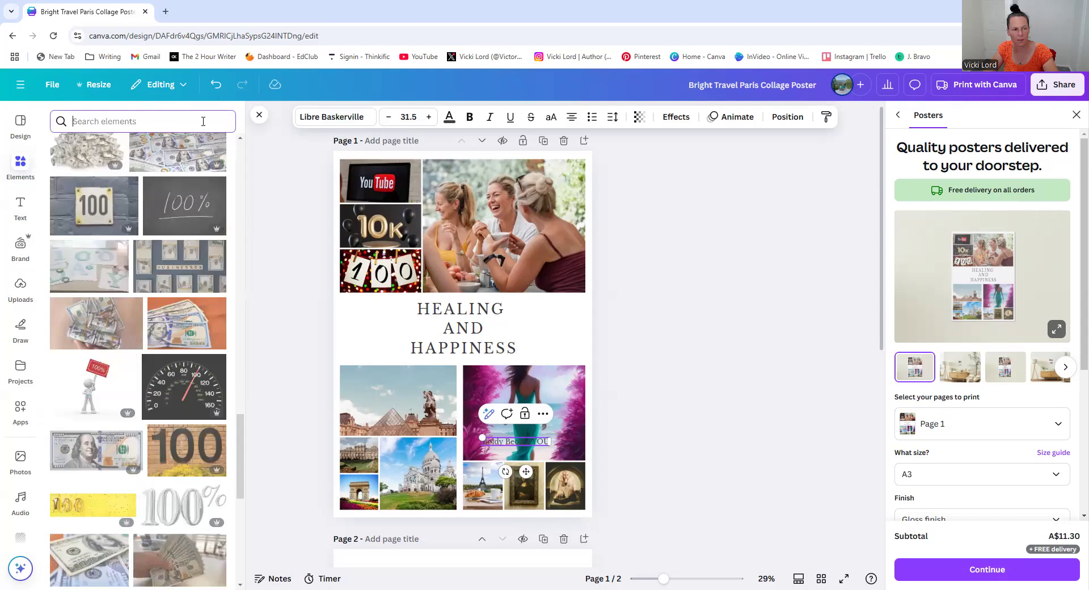
{"action": "left_click", "coordinate": [106, 282]}
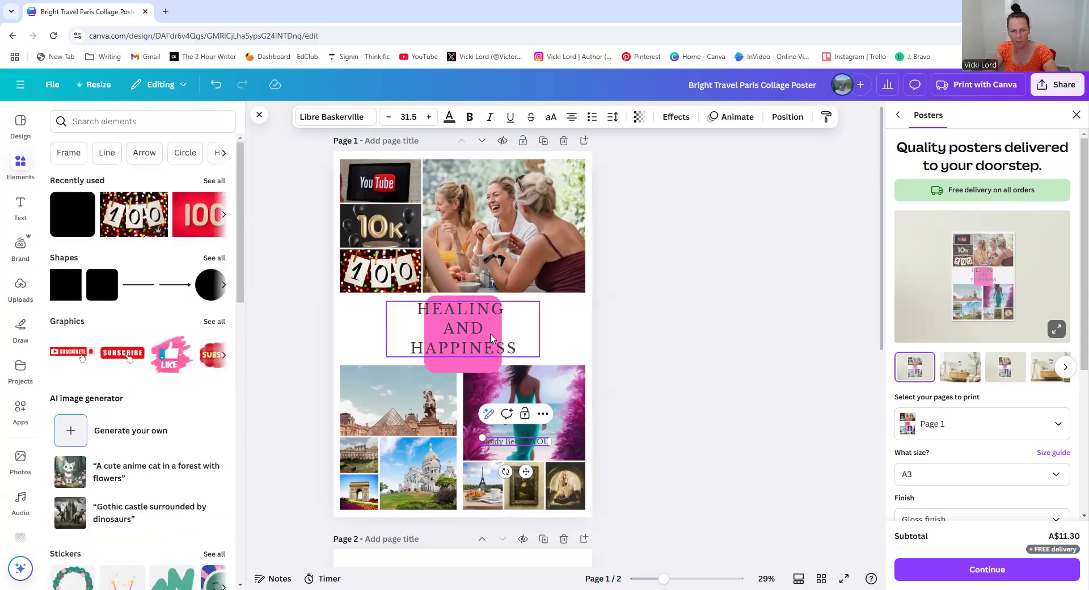
{"action": "left_click_drag", "start_coordinate": [457, 370], "coordinate": [515, 458]}
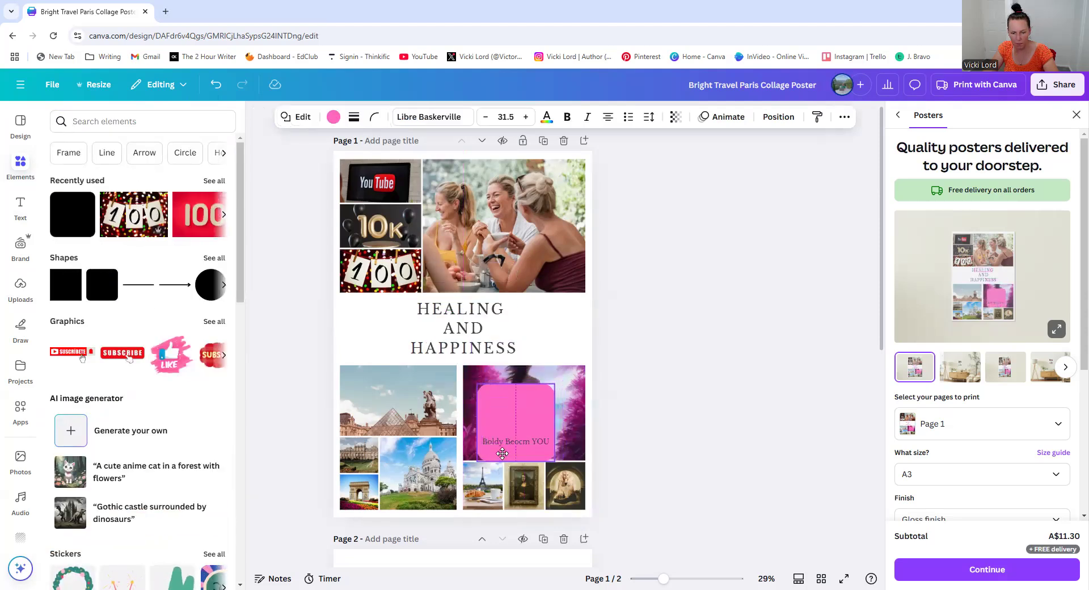
{"action": "left_click_drag", "start_coordinate": [510, 419], "coordinate": [521, 449]}
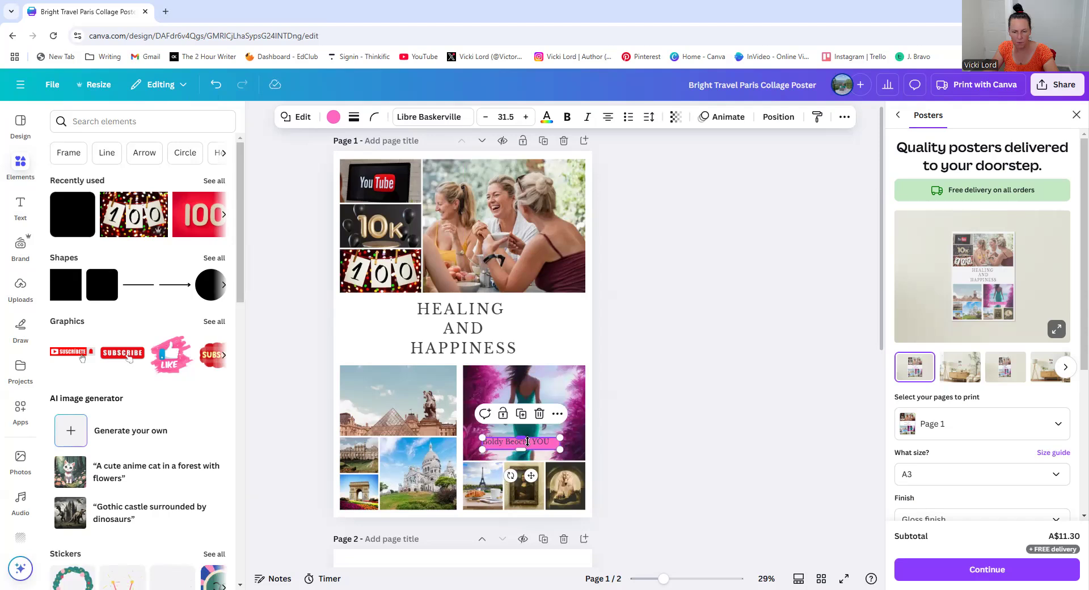
Correct the caption to read Boldly Become YOU, breaking the line before YOU
{"action": "left_click", "coordinate": [516, 447]}
{"action": "left_click", "coordinate": [524, 441]}
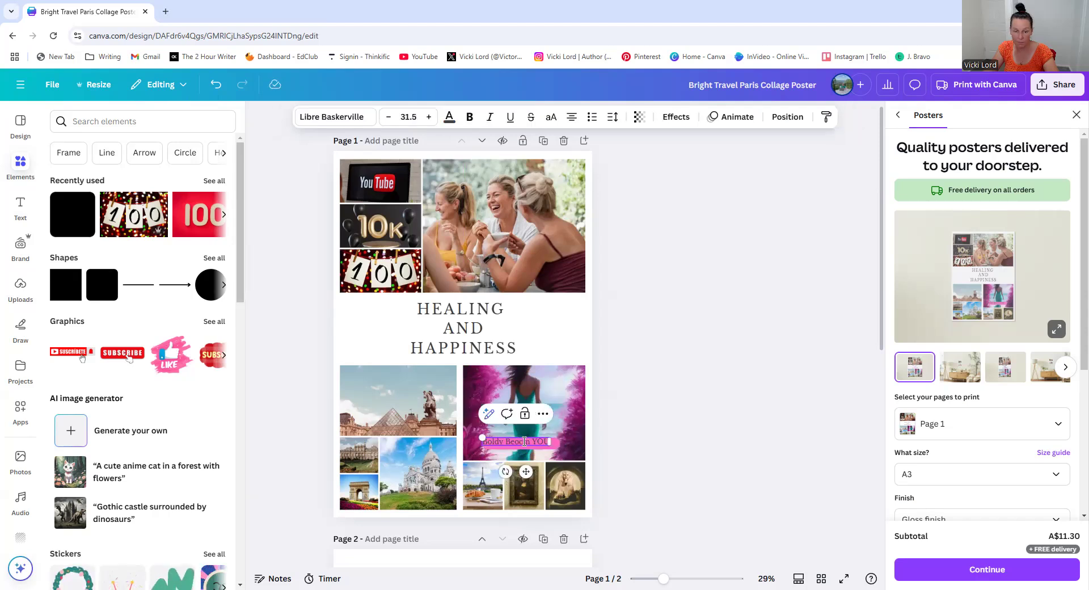
{"action": "key", "text": "BackSpace"}
{"action": "type", "text": "om"}
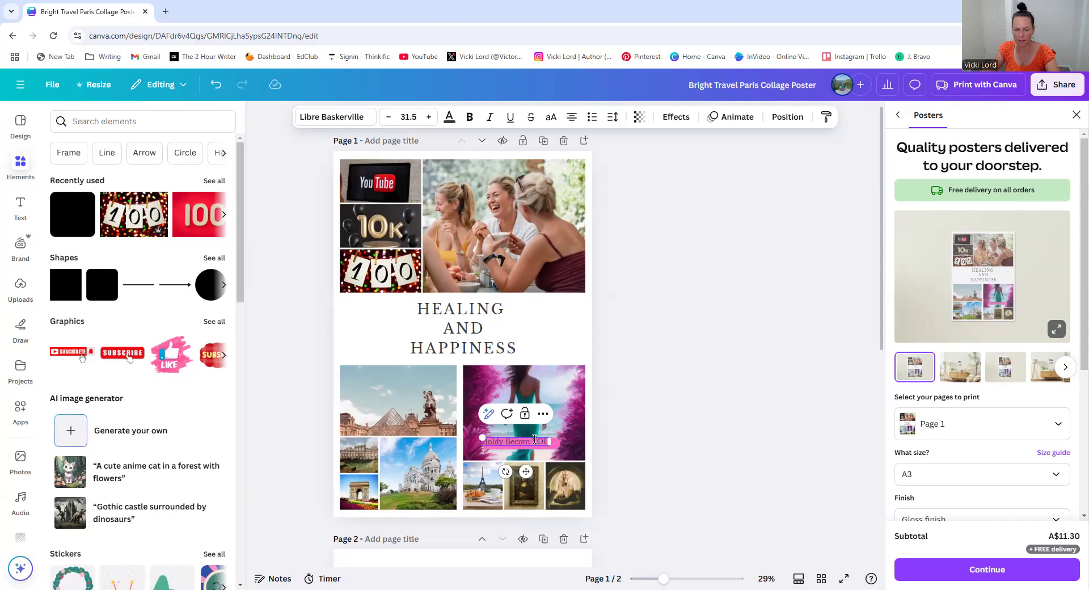
{"action": "type", "text": "e"}
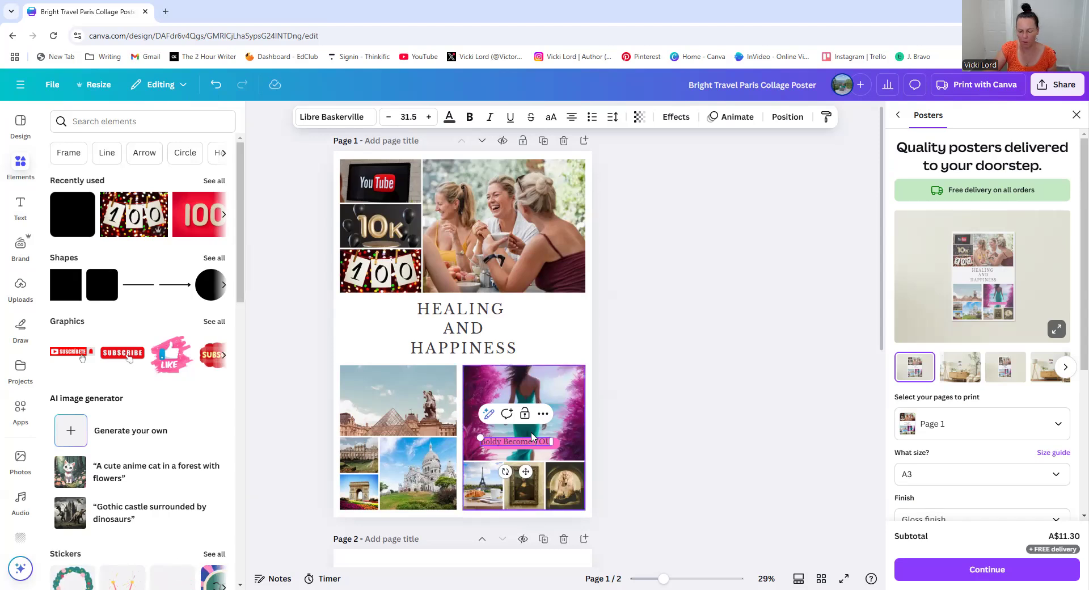
{"action": "key", "text": "Return"}
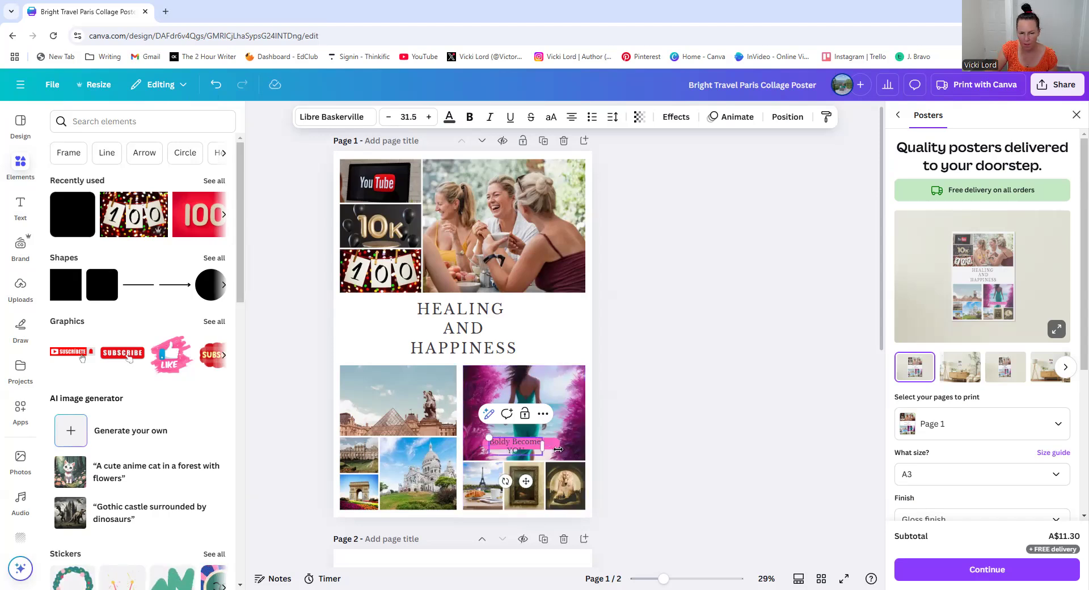
Widen the caption text box and move it onto the pink label
{"action": "left_click", "coordinate": [726, 417]}
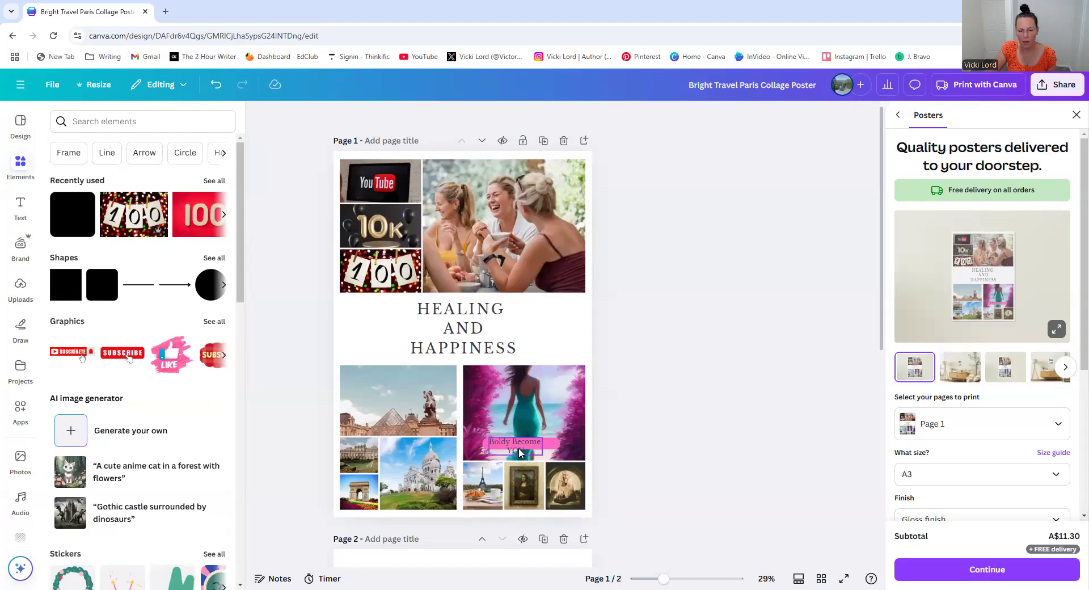
{"action": "left_click_drag", "start_coordinate": [532, 449], "coordinate": [564, 446]}
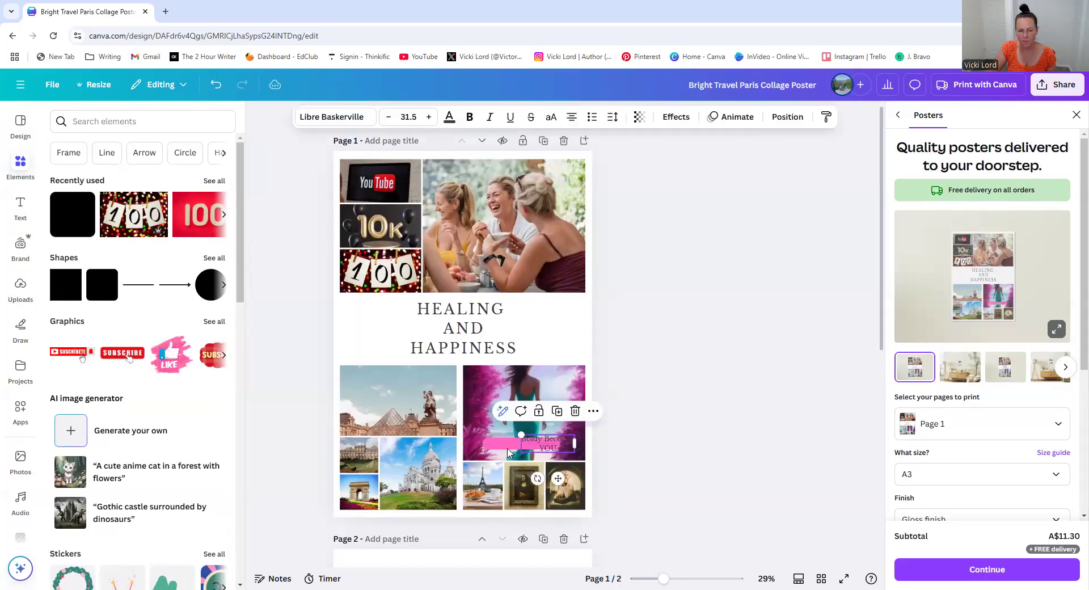
{"action": "left_click", "coordinate": [491, 446]}
{"action": "left_click_drag", "start_coordinate": [482, 449], "coordinate": [521, 426]}
{"action": "left_click", "coordinate": [659, 456]}
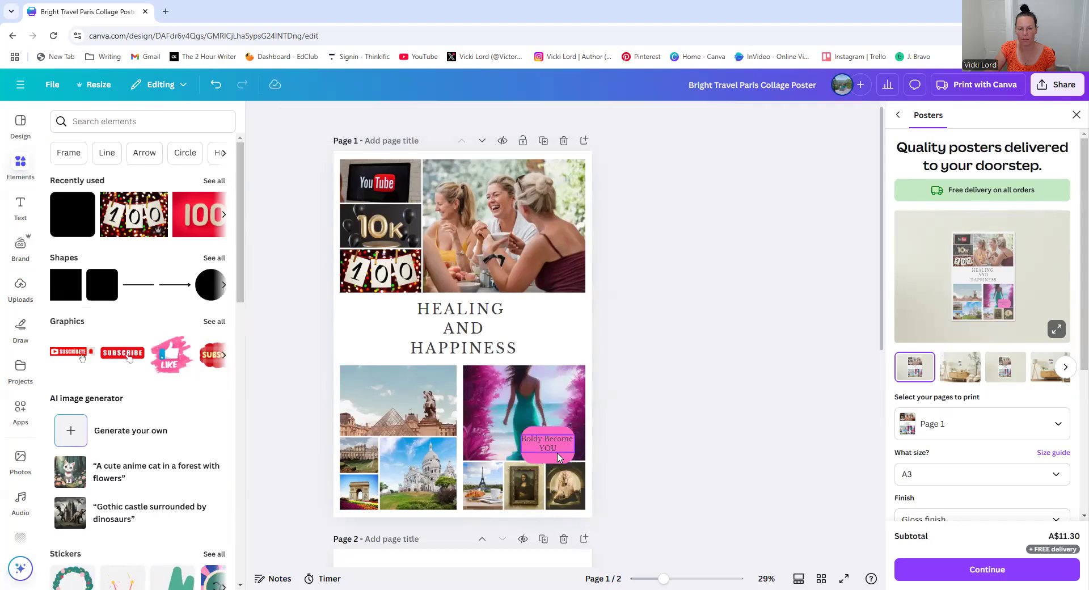
Move the pink label up so it sits behind the caption text
{"action": "left_click", "coordinate": [560, 460]}
{"action": "left_click_drag", "start_coordinate": [549, 461], "coordinate": [549, 431]}
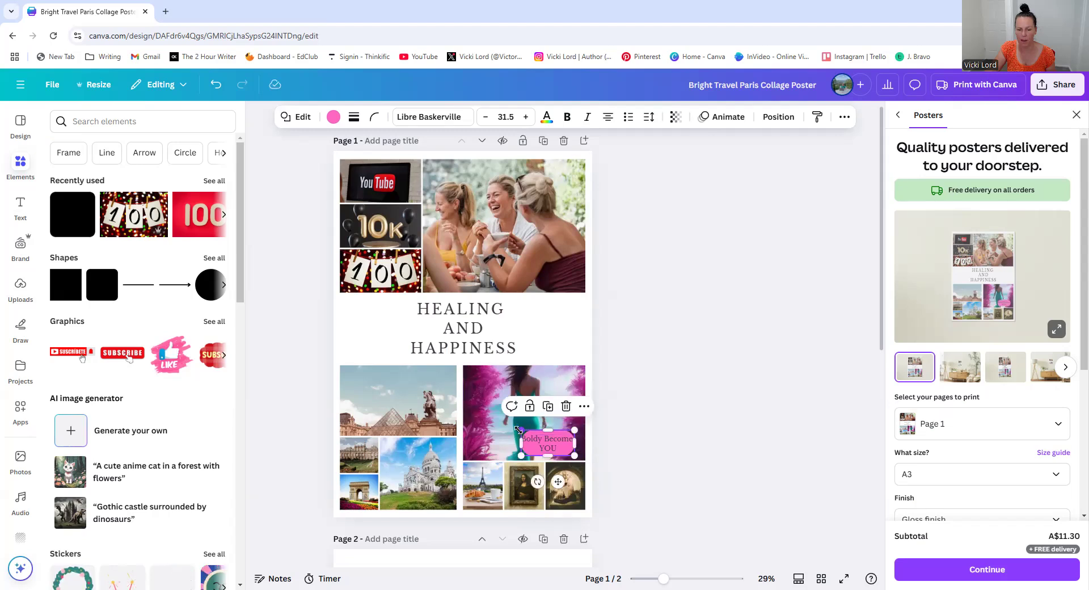
{"action": "left_click", "coordinate": [701, 436]}
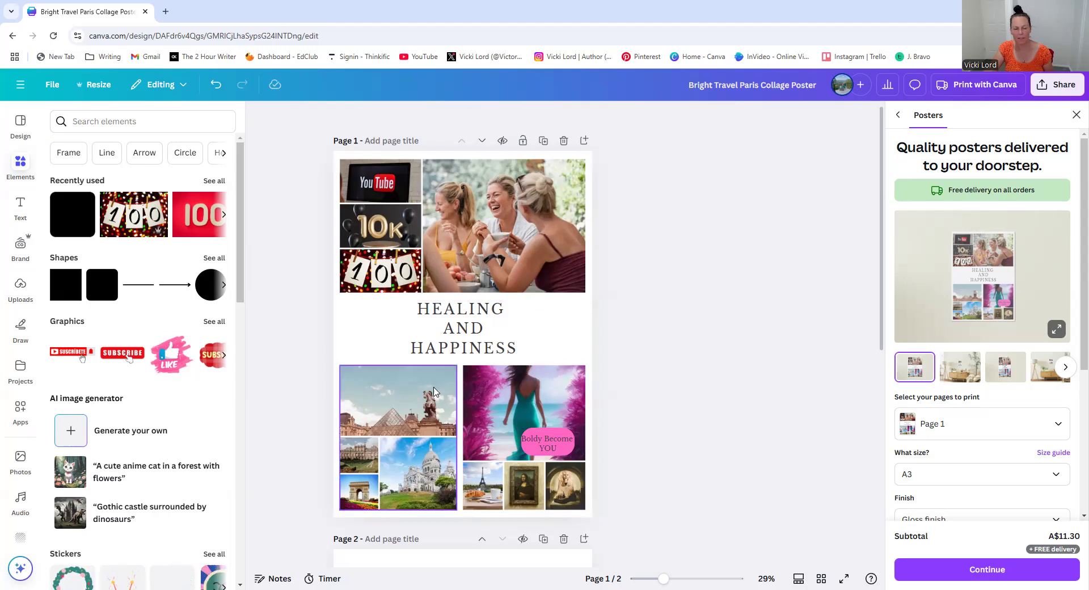
Search photos for empowerment and place the LIKE A BOSS mug photo into the Sacré-Cœur cell of the bottom-left collage
{"action": "left_click", "coordinate": [407, 409]}
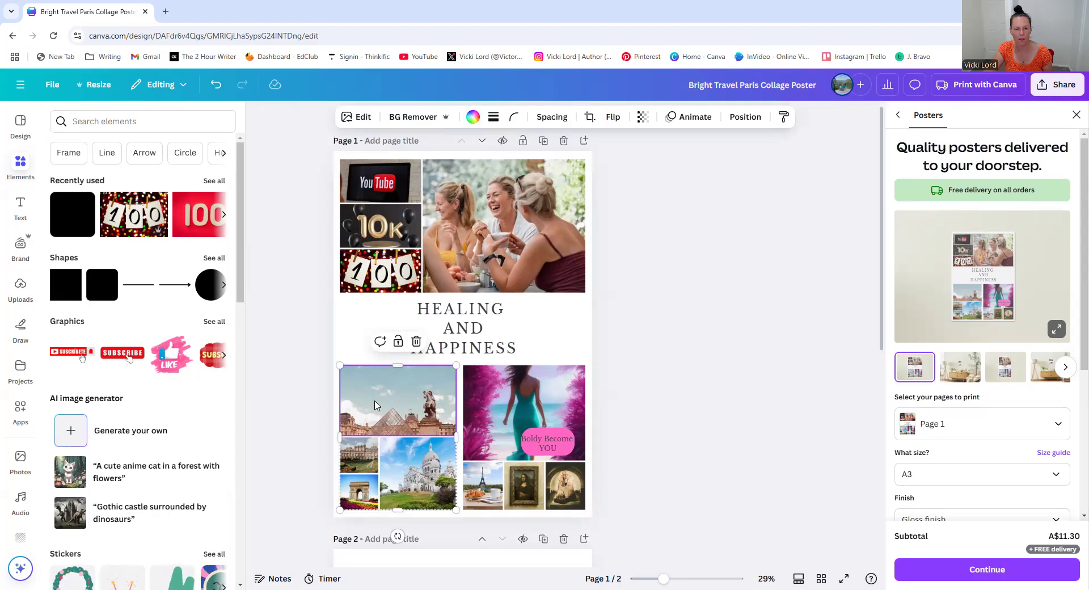
{"action": "left_click", "coordinate": [135, 121]}
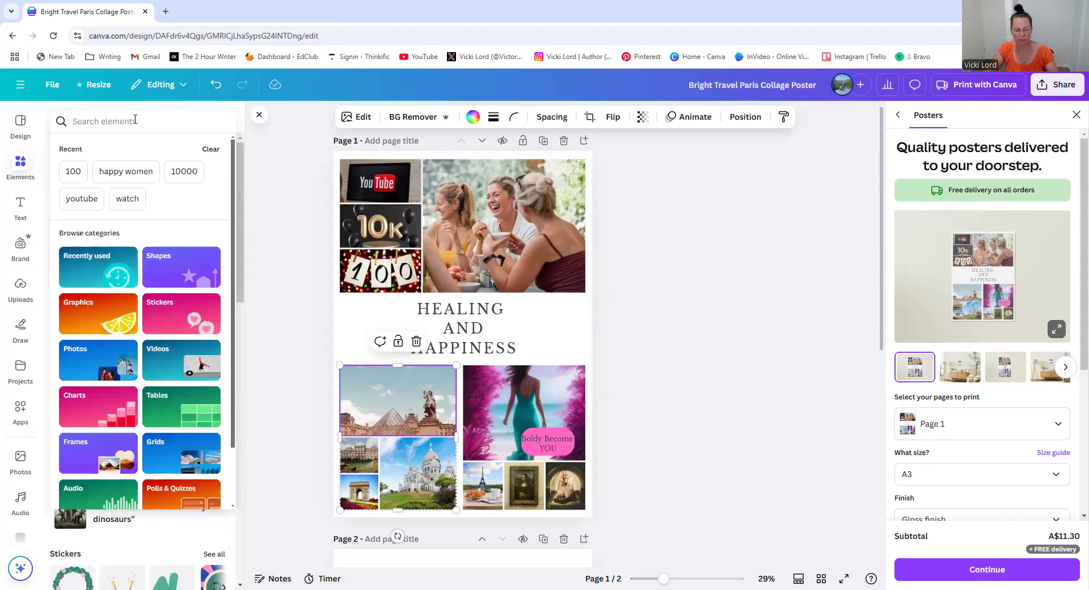
{"action": "type", "text": "empowerment"}
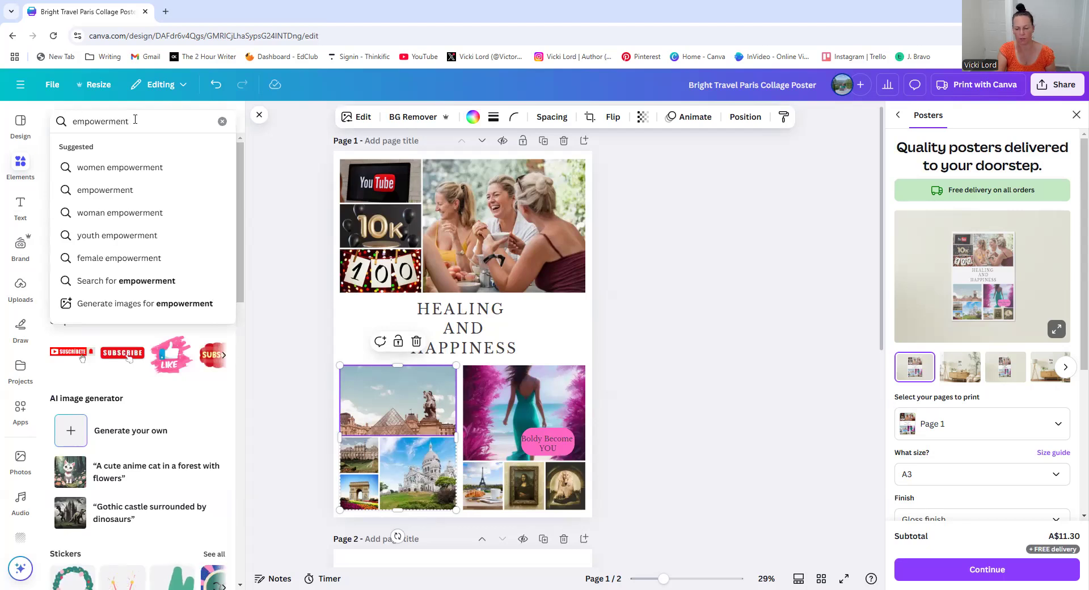
{"action": "key", "text": "Return"}
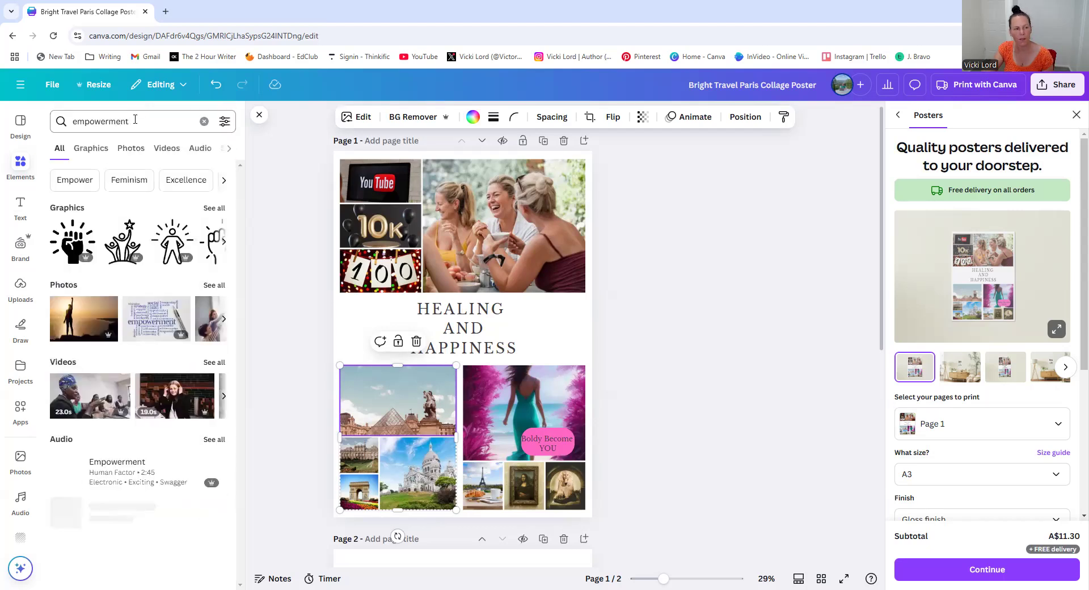
{"action": "left_click", "coordinate": [129, 148]}
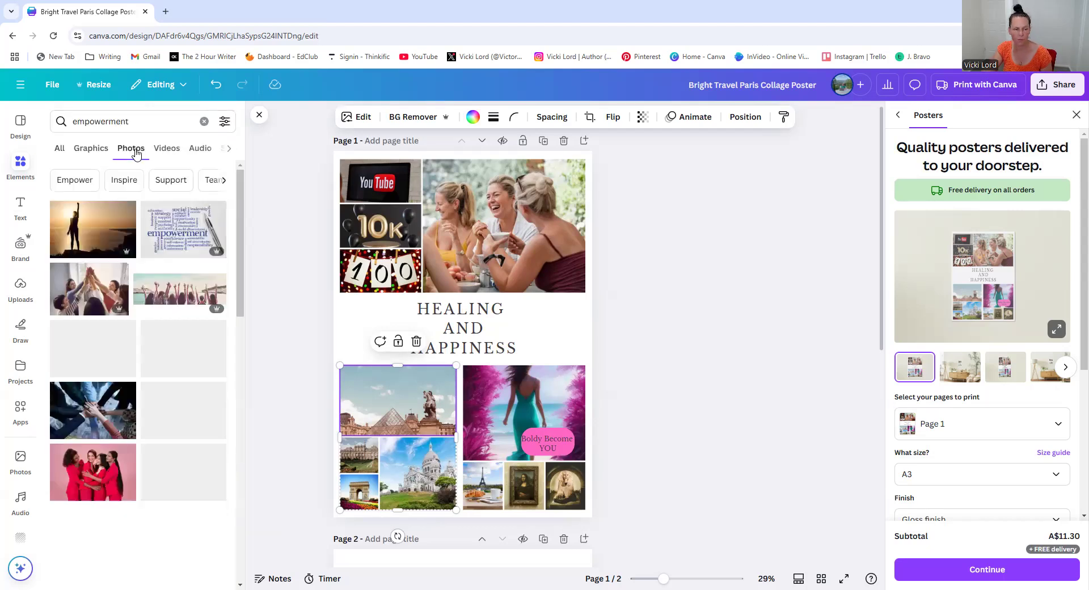
{"action": "scroll", "coordinate": [169, 373], "scroll_direction": "down", "scroll_amount": 2}
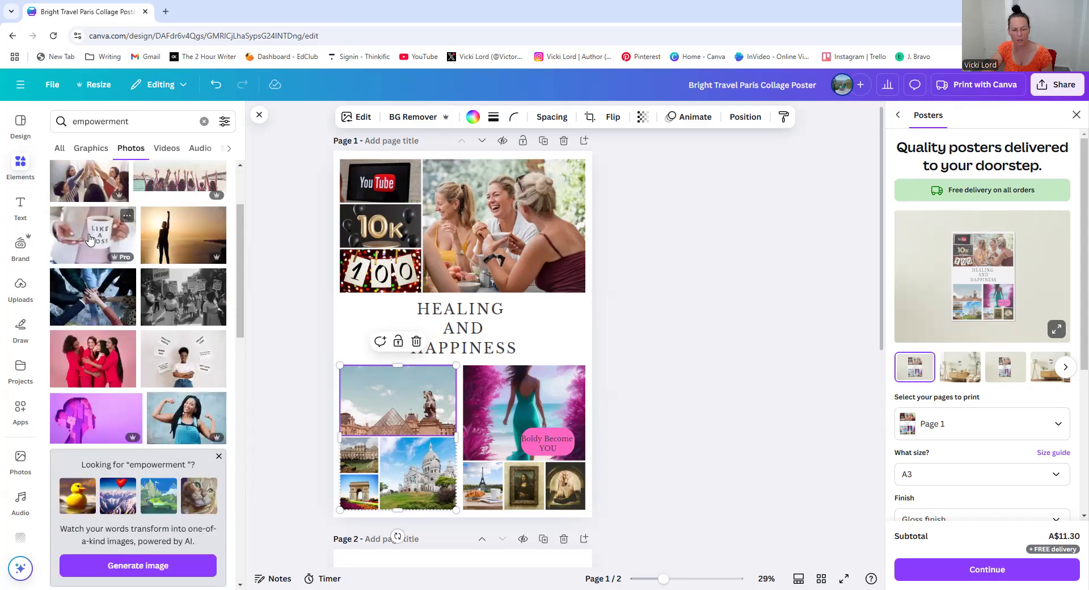
{"action": "left_click_drag", "start_coordinate": [405, 474], "coordinate": [406, 474]}
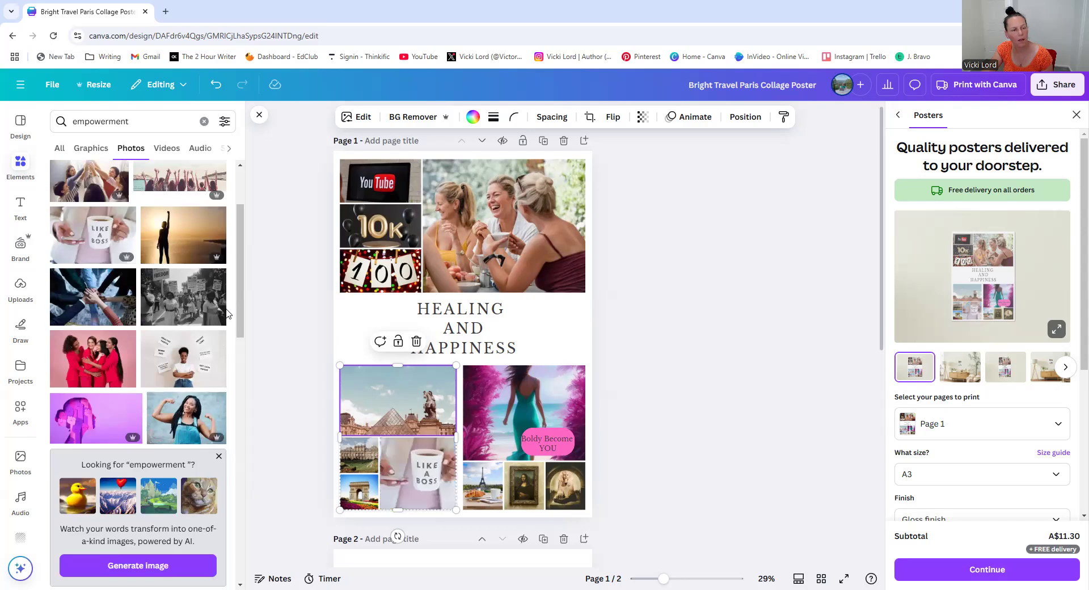
Browse further through the empowerment photo results
{"action": "scroll", "coordinate": [202, 355], "scroll_direction": "down", "scroll_amount": 3}
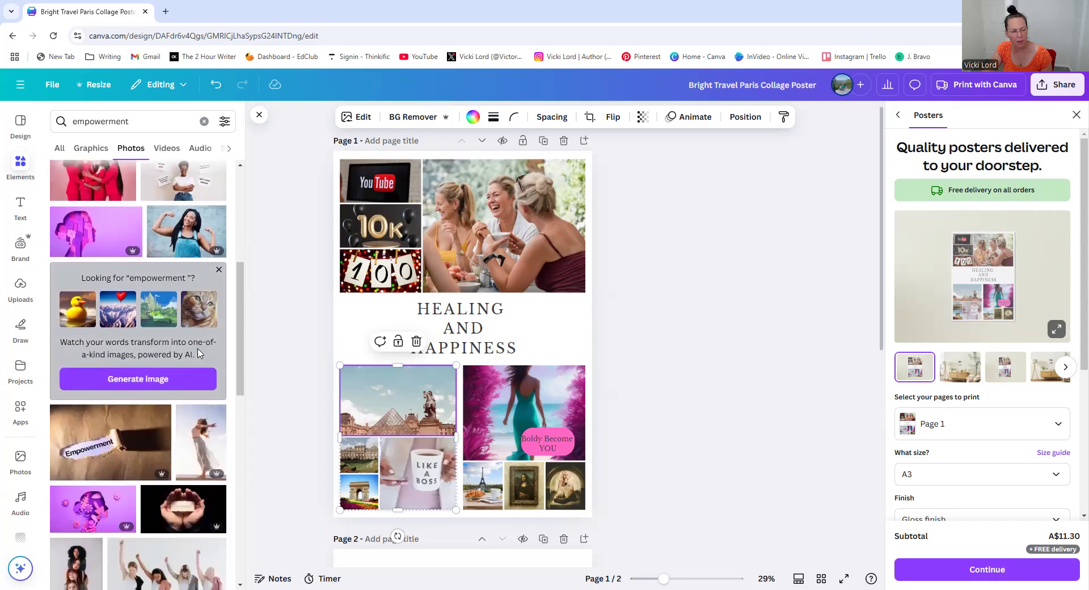
{"action": "scroll", "coordinate": [200, 354], "scroll_direction": "down", "scroll_amount": 5}
{"action": "scroll", "coordinate": [198, 353], "scroll_direction": "down", "scroll_amount": 5}
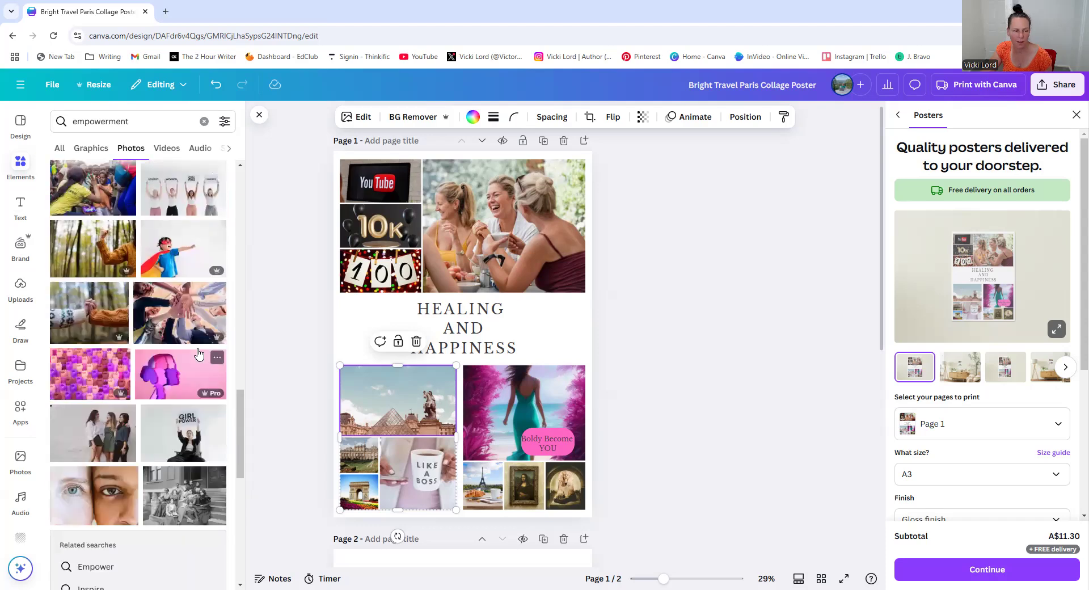
{"action": "scroll", "coordinate": [198, 354], "scroll_direction": "down", "scroll_amount": 3}
{"action": "scroll", "coordinate": [199, 353], "scroll_direction": "down", "scroll_amount": 8}
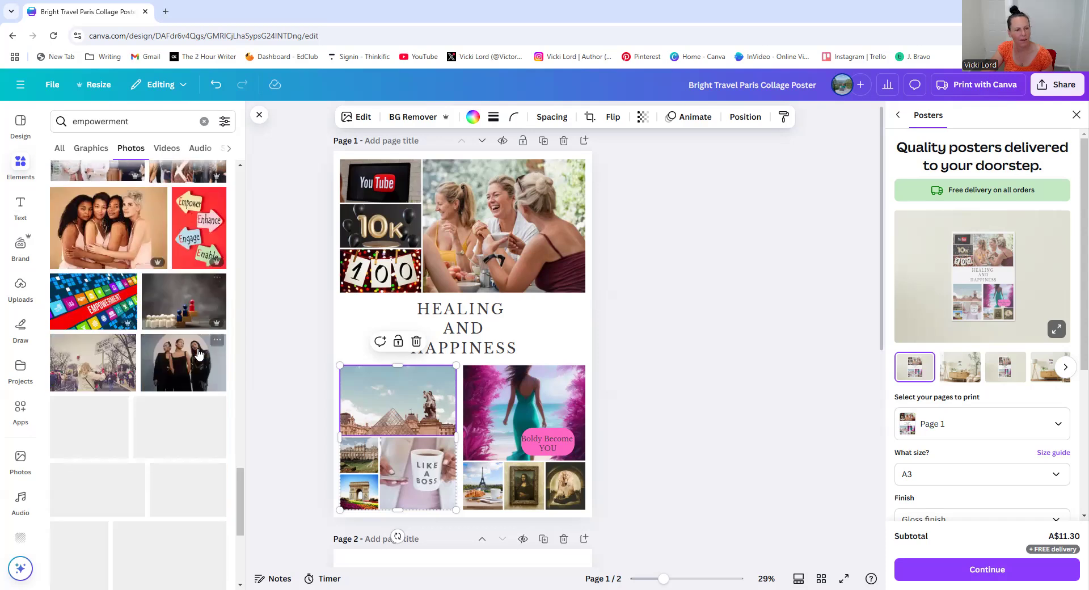
{"action": "scroll", "coordinate": [199, 353], "scroll_direction": "down", "scroll_amount": 5}
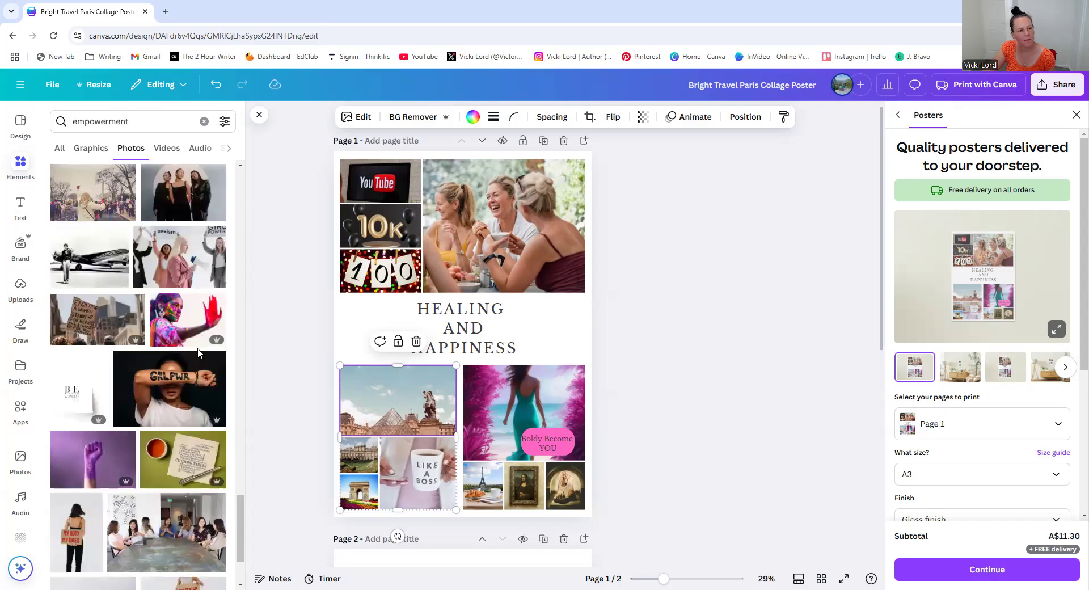
Search graphics for empowered and place the EMPOWER lettering graphic into the bottom-left collage's top Louvre cell
{"action": "left_click", "coordinate": [204, 121]}
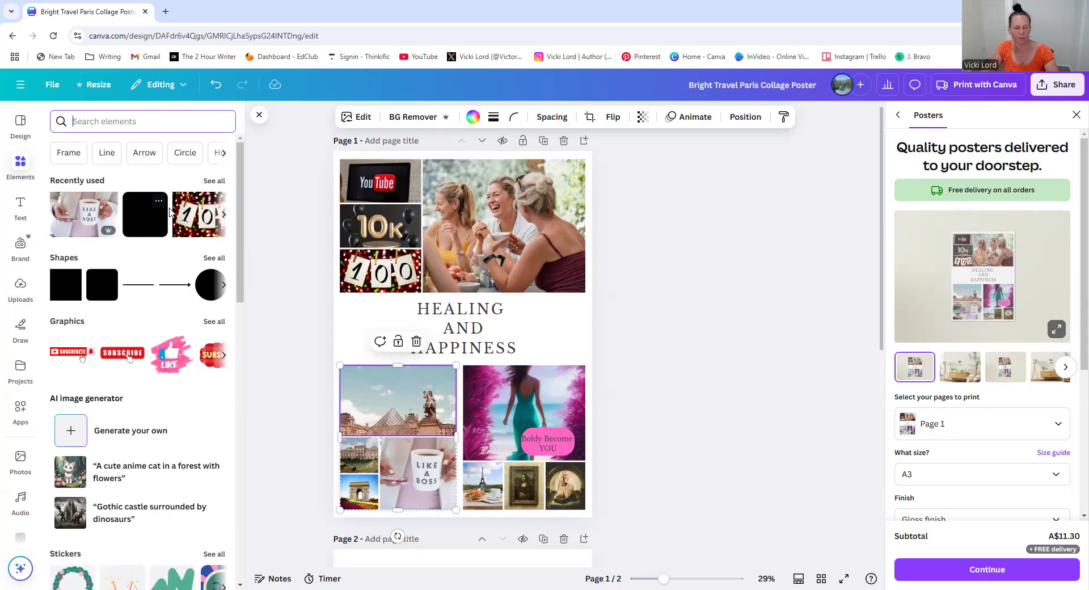
{"action": "scroll", "coordinate": [684, 306], "scroll_direction": "down", "scroll_amount": 3}
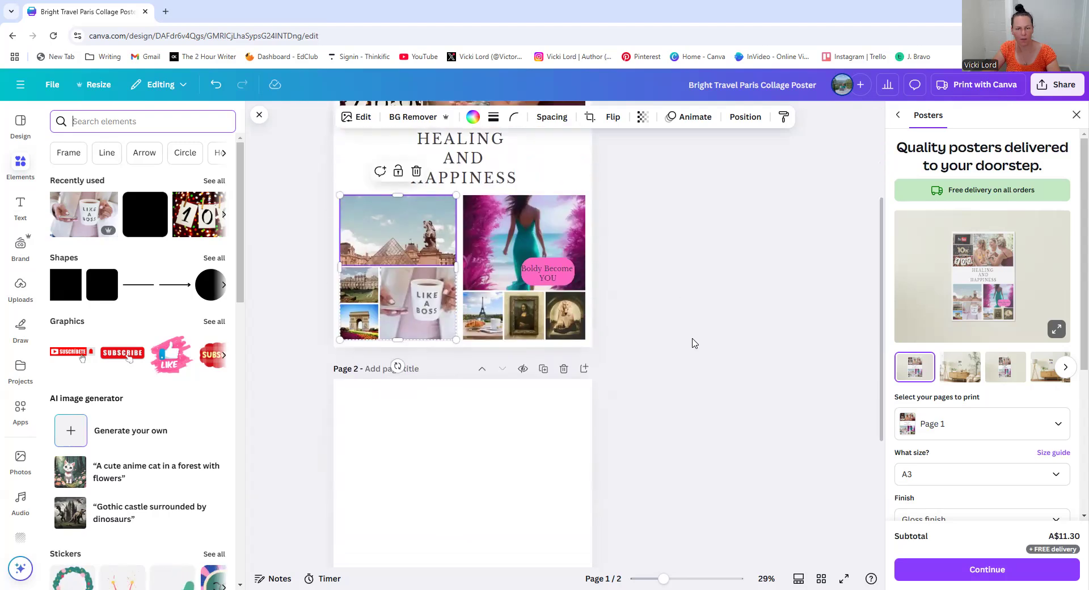
{"action": "scroll", "coordinate": [693, 343], "scroll_direction": "up", "scroll_amount": 3}
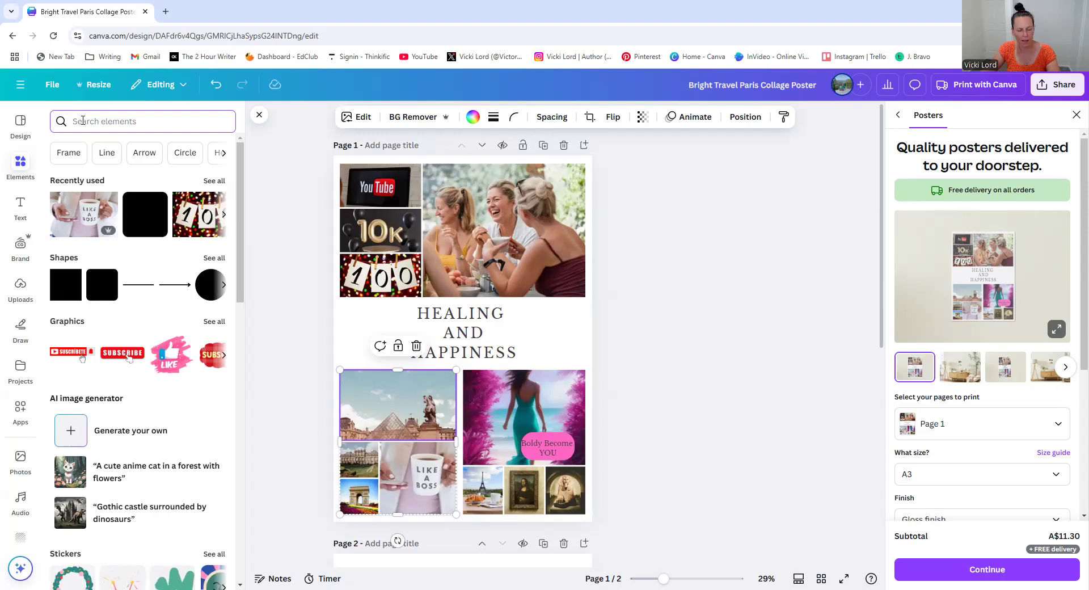
{"action": "type", "text": "empowered"}
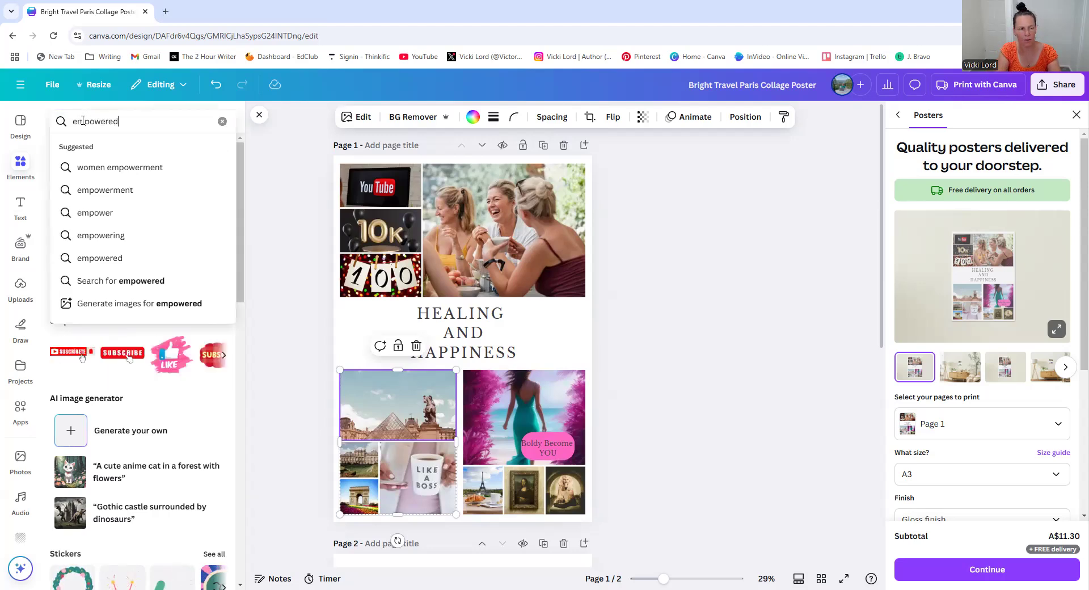
{"action": "key", "text": "Return"}
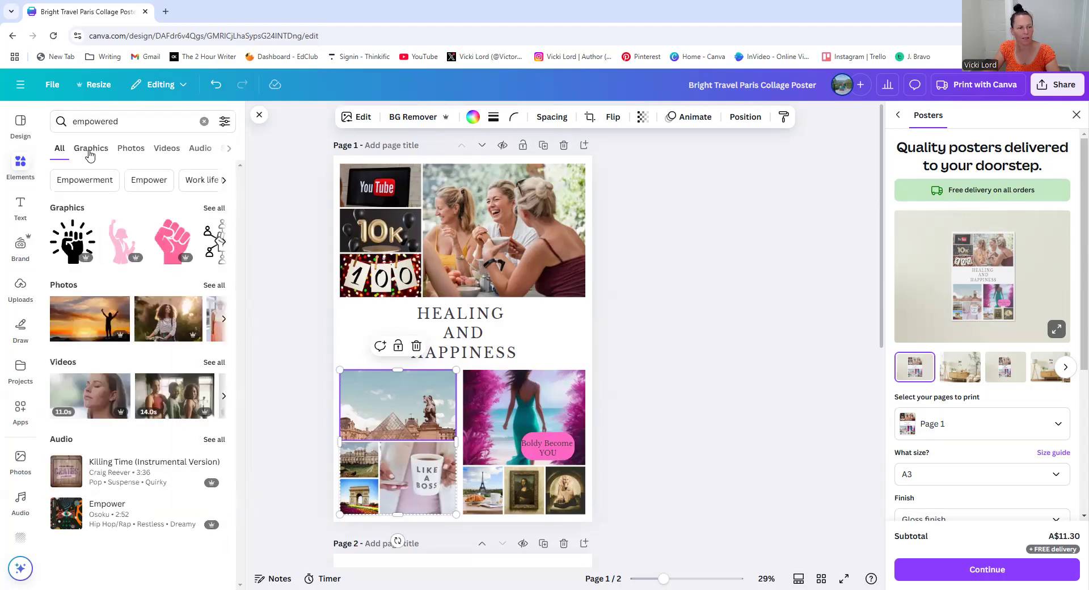
{"action": "left_click", "coordinate": [90, 152]}
{"action": "scroll", "coordinate": [191, 377], "scroll_direction": "down", "scroll_amount": 3}
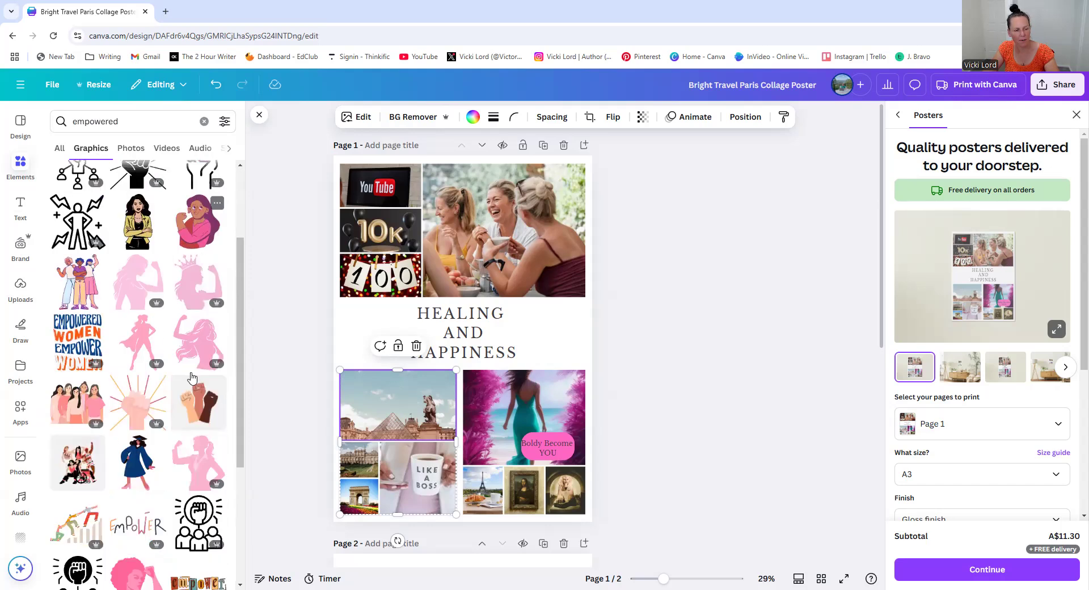
{"action": "scroll", "coordinate": [192, 377], "scroll_direction": "down", "scroll_amount": 2}
{"action": "scroll", "coordinate": [198, 373], "scroll_direction": "down", "scroll_amount": 2}
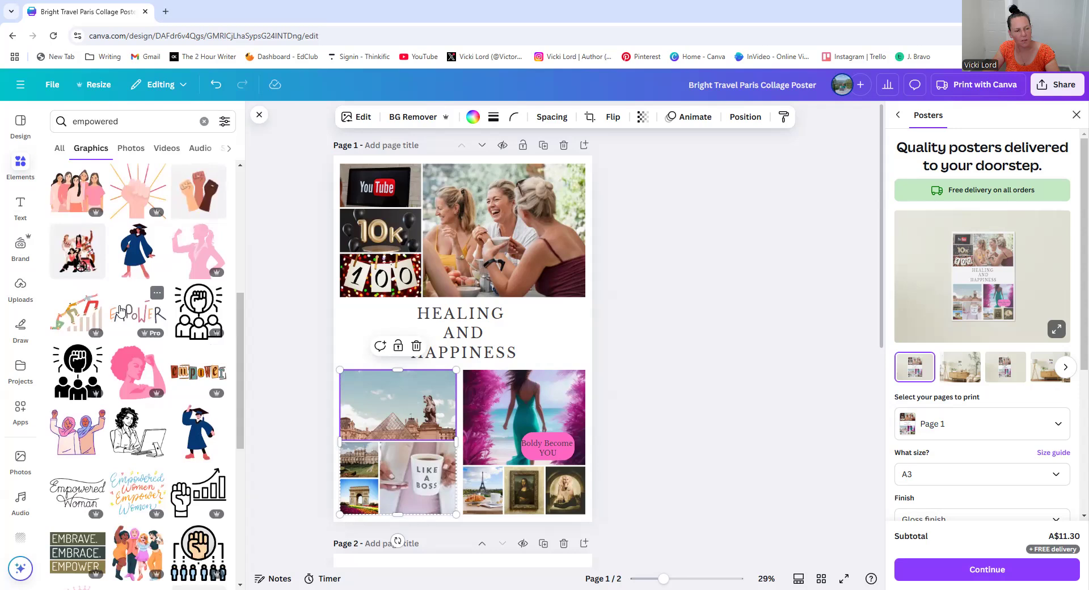
{"action": "left_click_drag", "start_coordinate": [385, 417], "coordinate": [385, 412]}
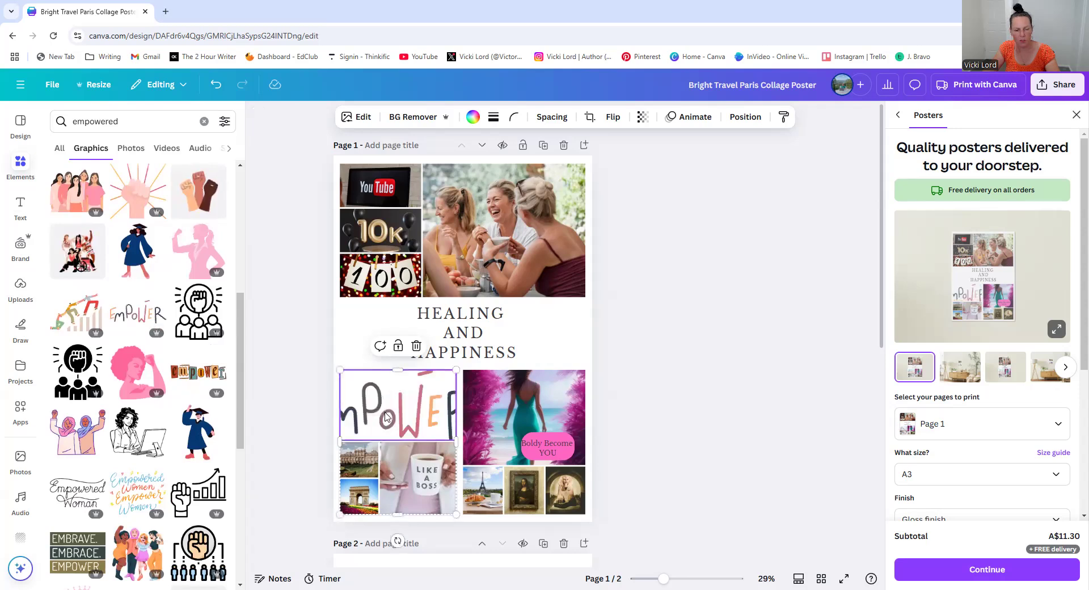
{"action": "double_click", "coordinate": [386, 411]}
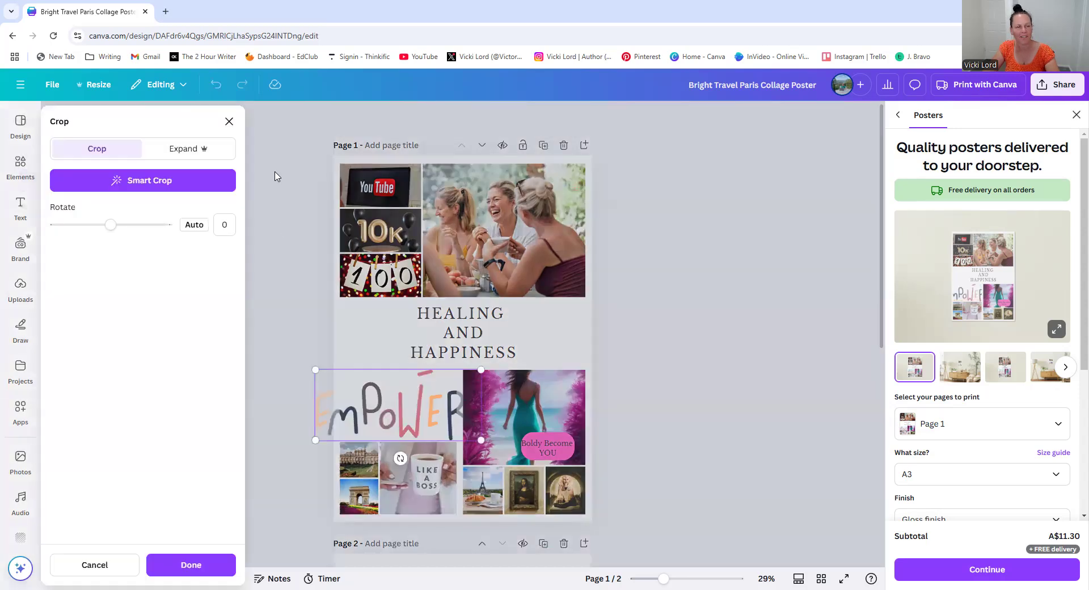
{"action": "left_click", "coordinate": [275, 175]}
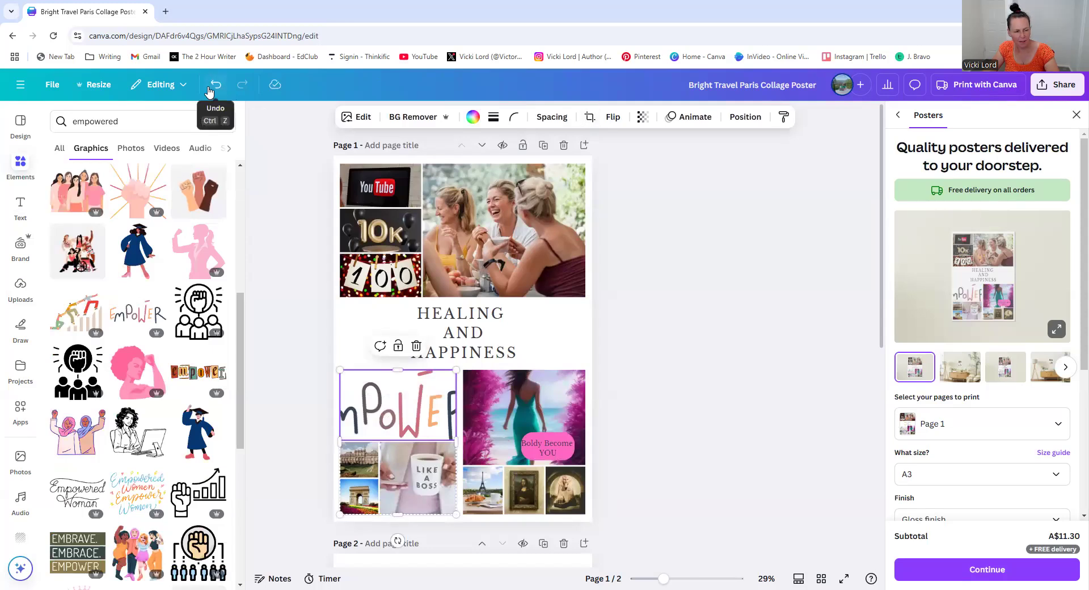
Browse further through the empowered graphics results
{"action": "scroll", "coordinate": [153, 304], "scroll_direction": "down", "scroll_amount": 4}
{"action": "scroll", "coordinate": [153, 305], "scroll_direction": "down", "scroll_amount": 3}
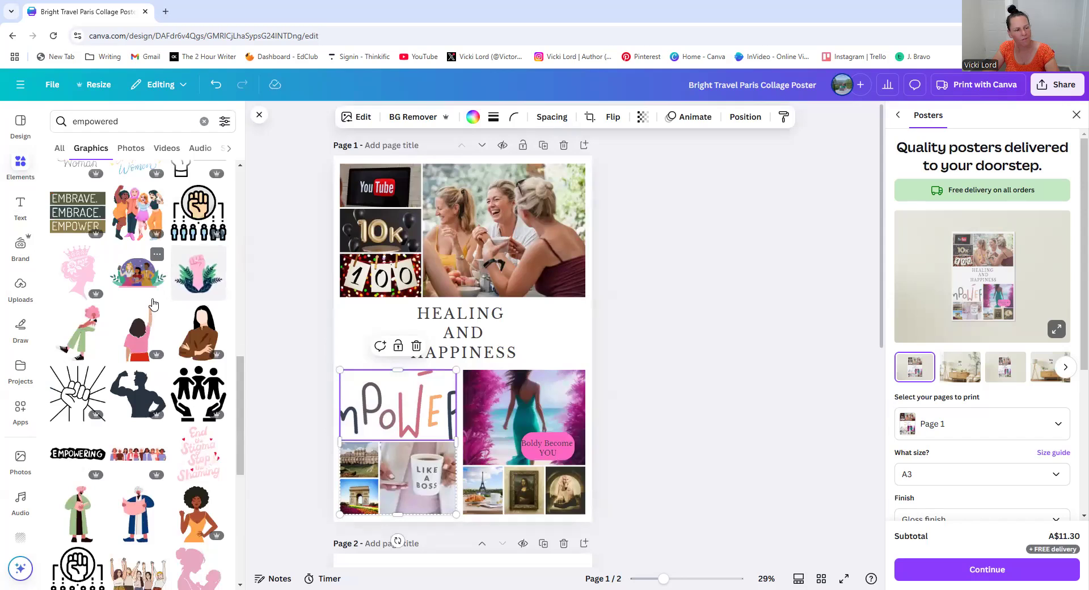
{"action": "scroll", "coordinate": [154, 304], "scroll_direction": "down", "scroll_amount": 5}
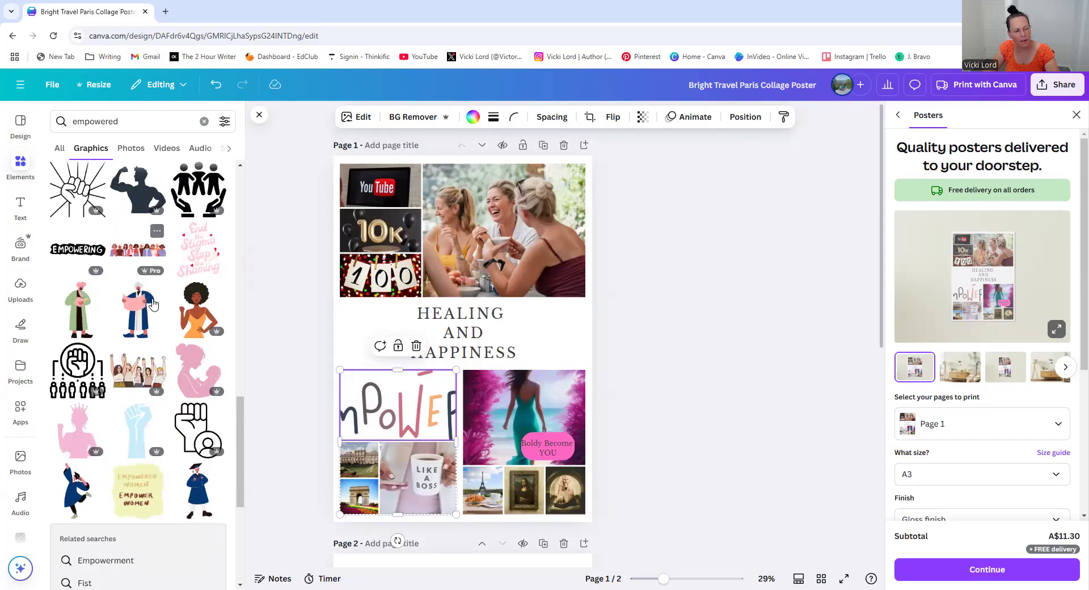
{"action": "scroll", "coordinate": [153, 304], "scroll_direction": "down", "scroll_amount": 8}
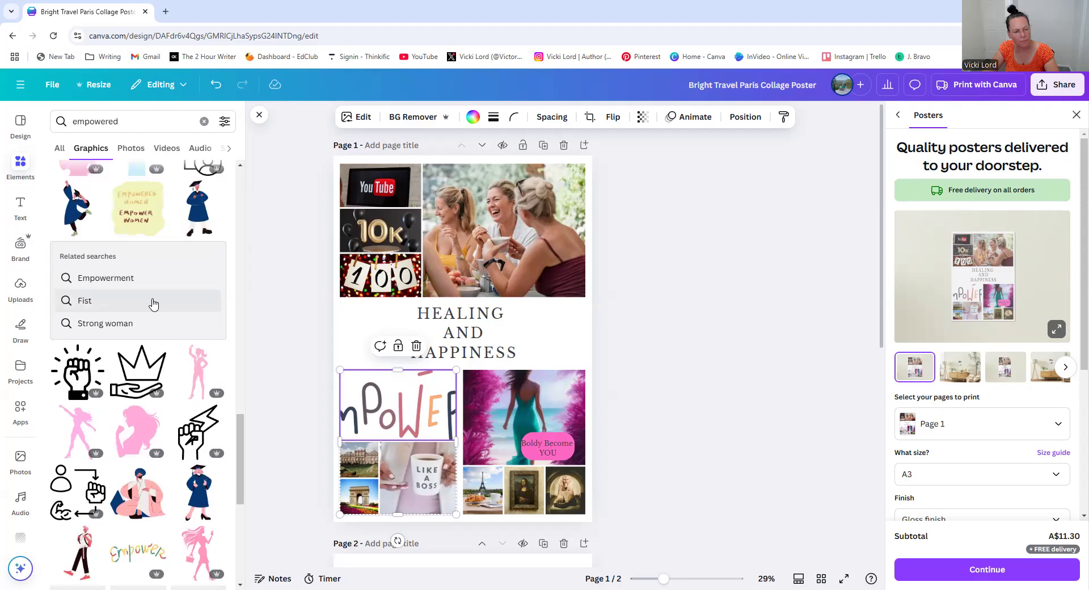
{"action": "scroll", "coordinate": [153, 305], "scroll_direction": "down", "scroll_amount": 2}
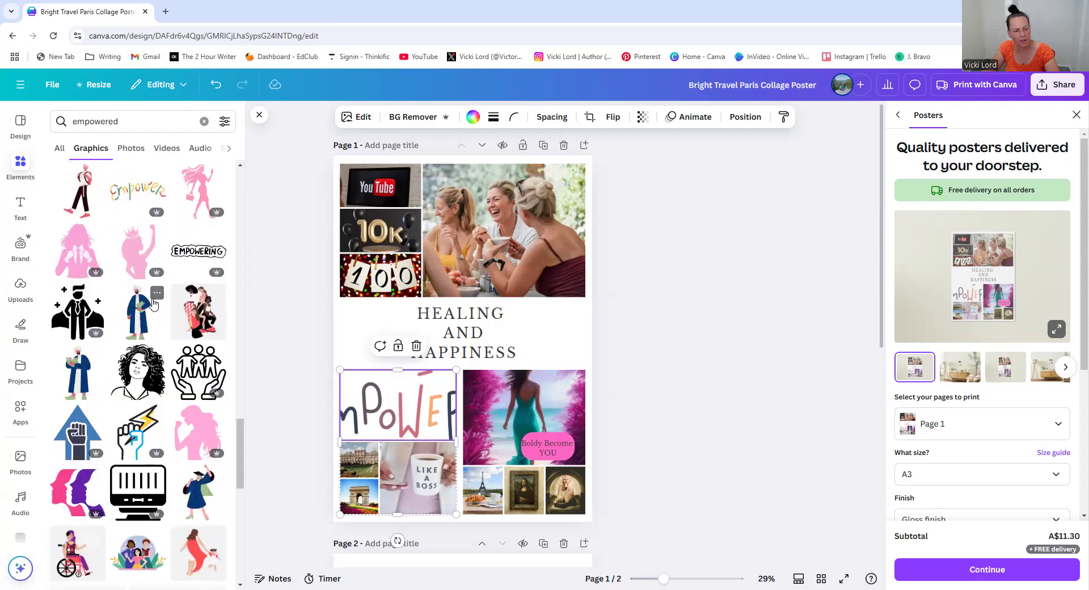
{"action": "scroll", "coordinate": [154, 304], "scroll_direction": "up", "scroll_amount": 10}
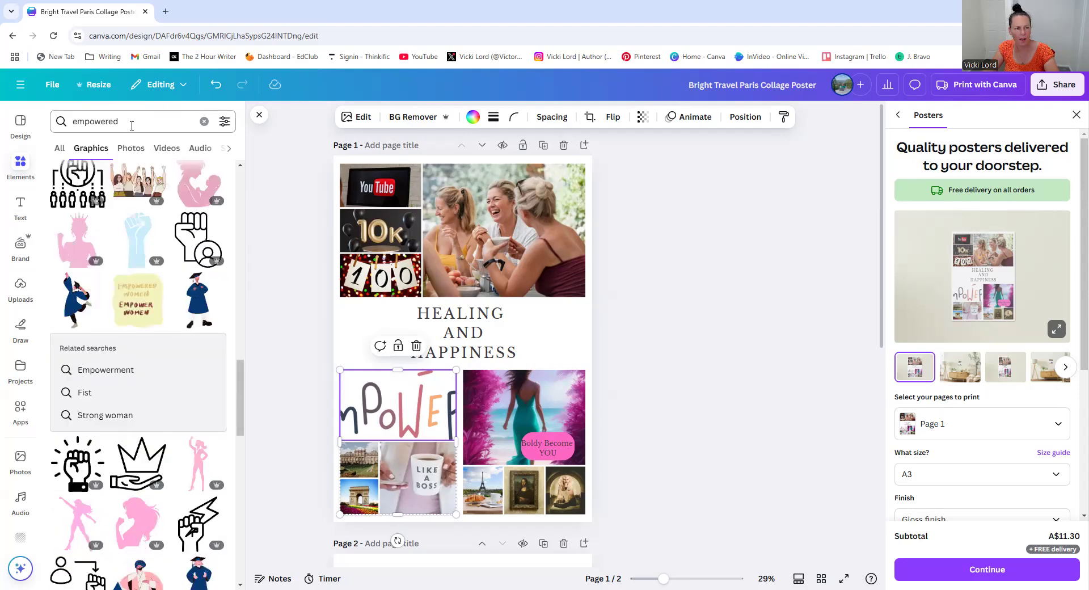
Search photos for happy and place the jumping silhouettes sunset photo into the bottom-left collage's top cell, replacing the EMPOWER graphic
{"action": "left_click", "coordinate": [68, 117]}
{"action": "type", "text": "happy"}
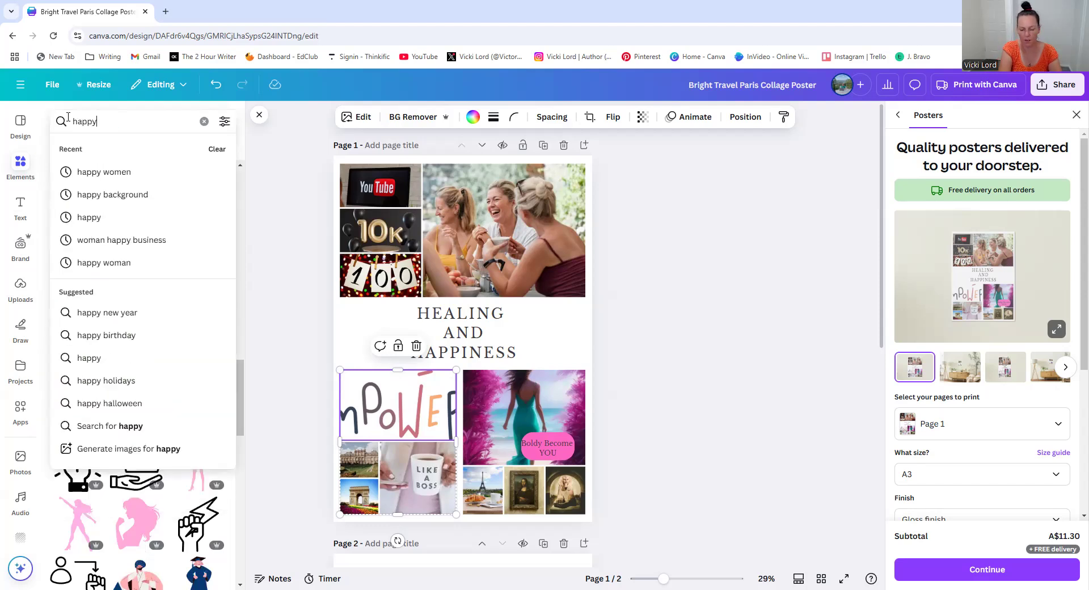
{"action": "key", "text": "Return"}
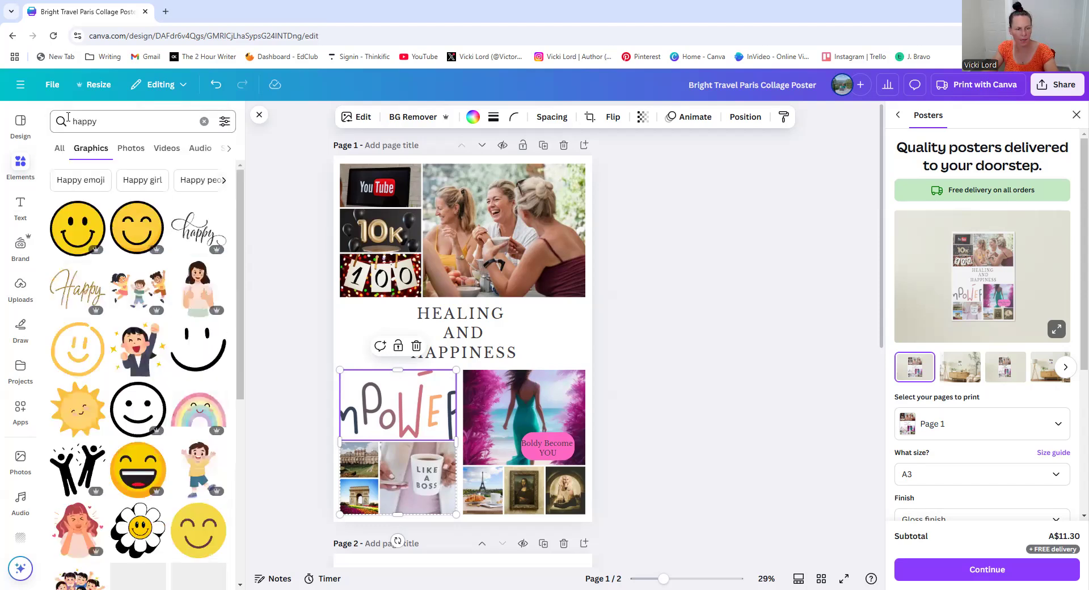
{"action": "scroll", "coordinate": [109, 245], "scroll_direction": "down", "scroll_amount": 5}
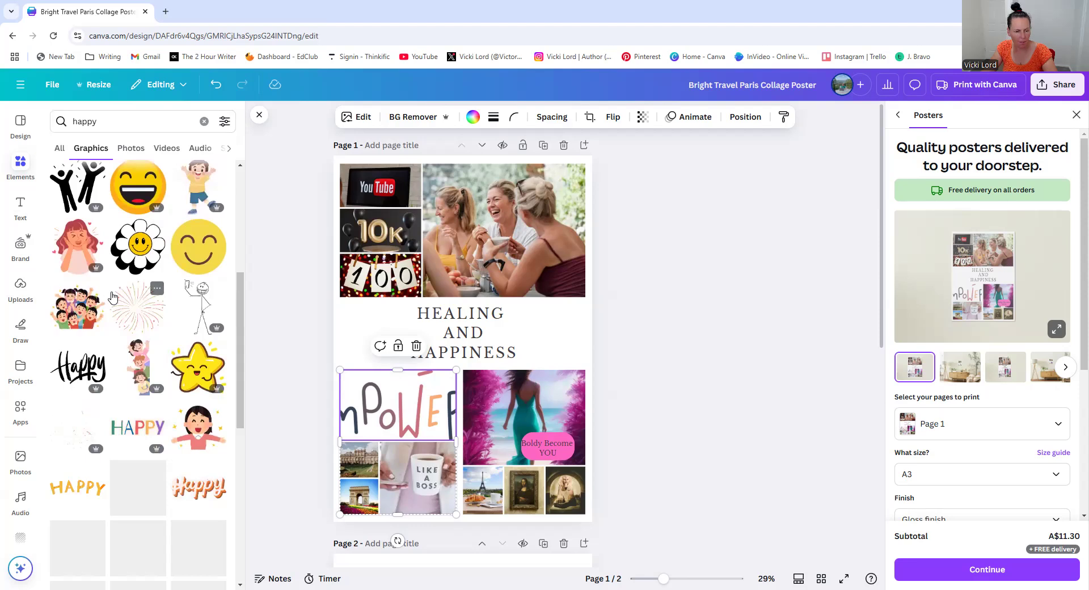
{"action": "scroll", "coordinate": [114, 187], "scroll_direction": "up", "scroll_amount": 6}
{"action": "left_click", "coordinate": [131, 149]}
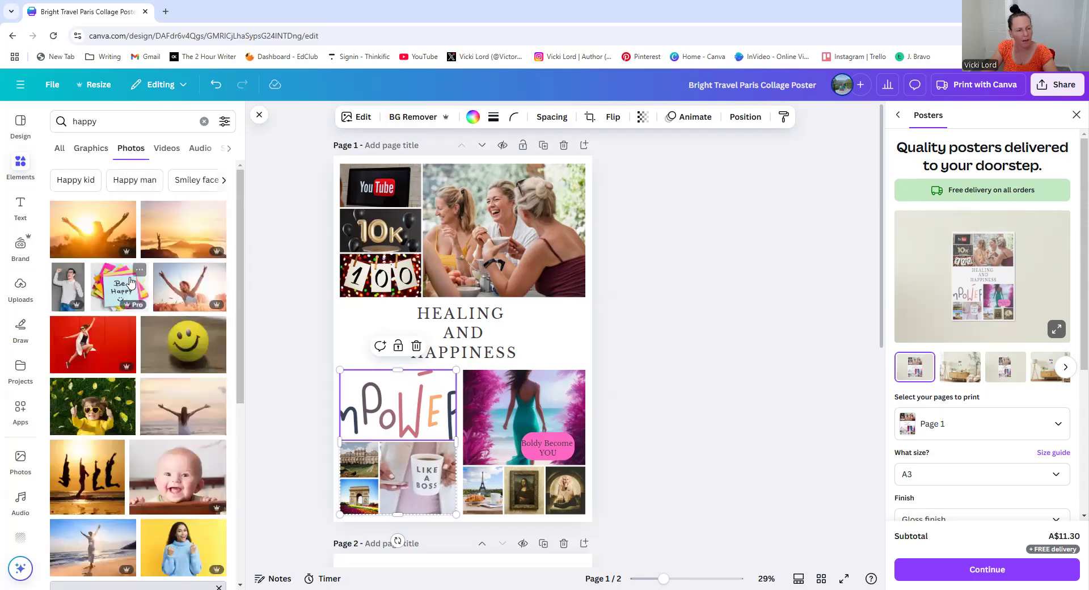
{"action": "scroll", "coordinate": [131, 334], "scroll_direction": "down", "scroll_amount": 1}
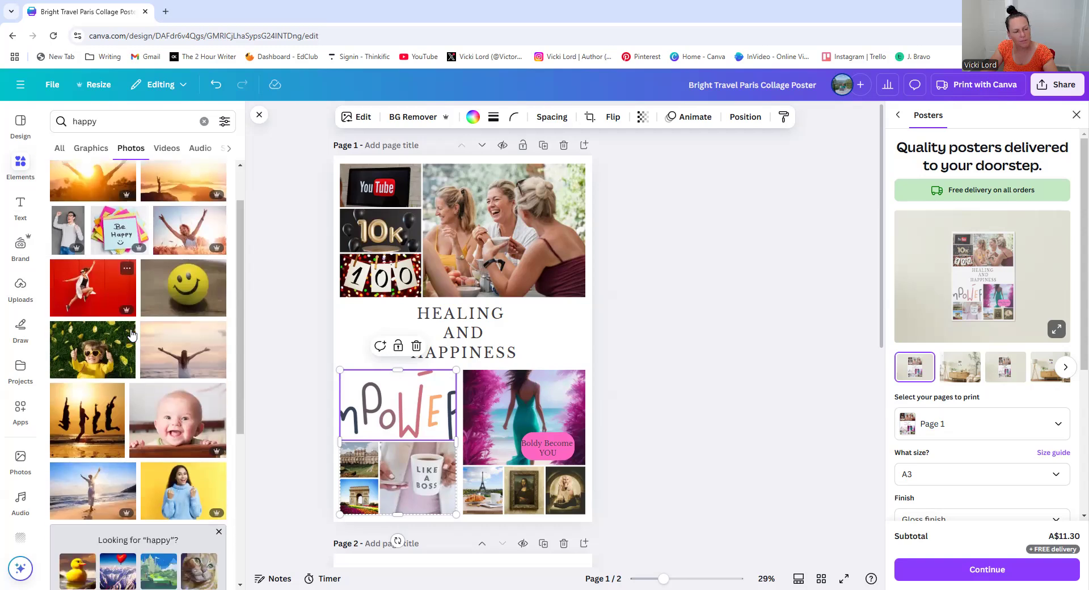
{"action": "scroll", "coordinate": [94, 431], "scroll_direction": "down", "scroll_amount": 1}
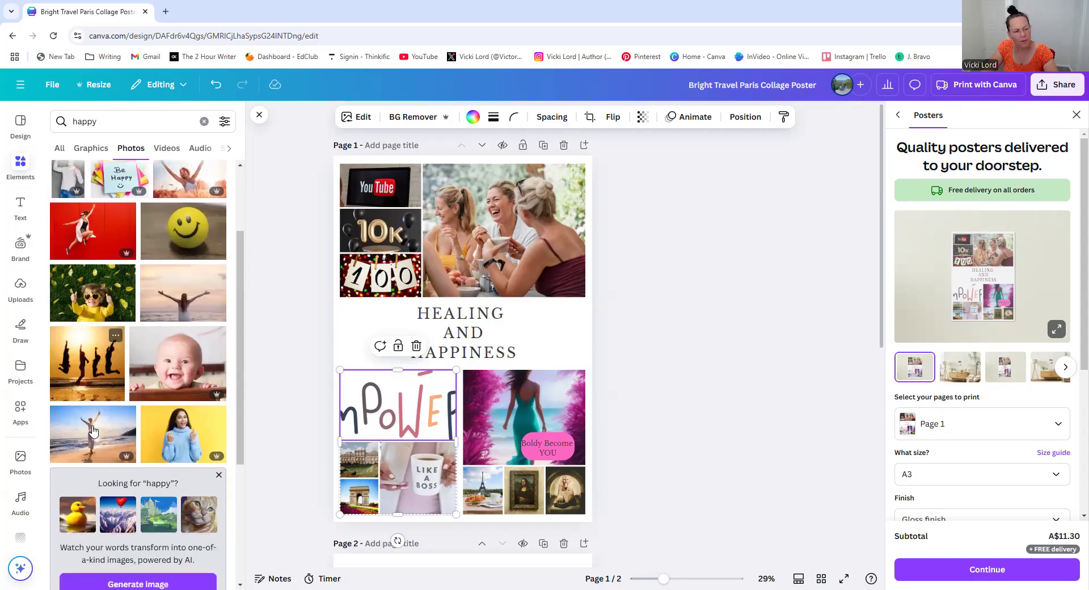
{"action": "left_click_drag", "start_coordinate": [373, 385], "coordinate": [375, 387]}
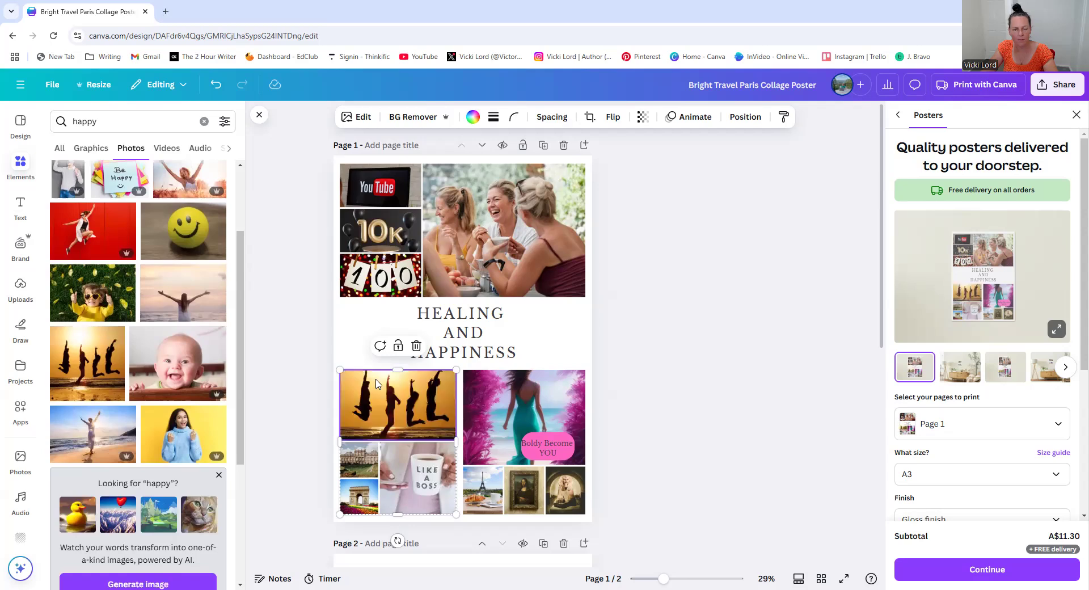
{"action": "left_click", "coordinate": [698, 391]}
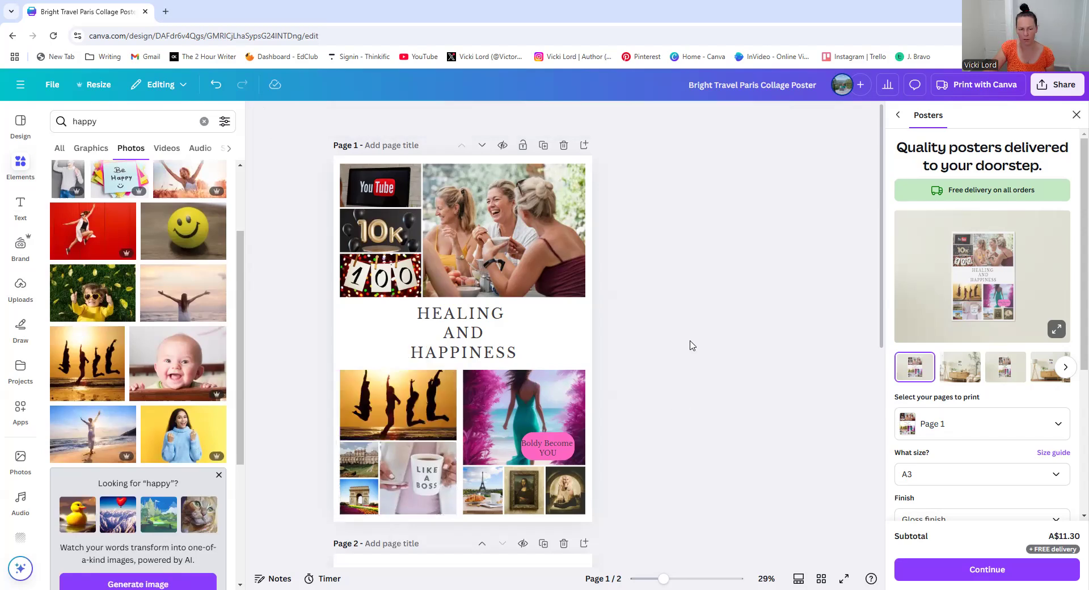
Search photos for carnation and place a pink carnation photo into the bottom-right collage's last small cell
{"action": "scroll", "coordinate": [692, 344], "scroll_direction": "down", "scroll_amount": 2}
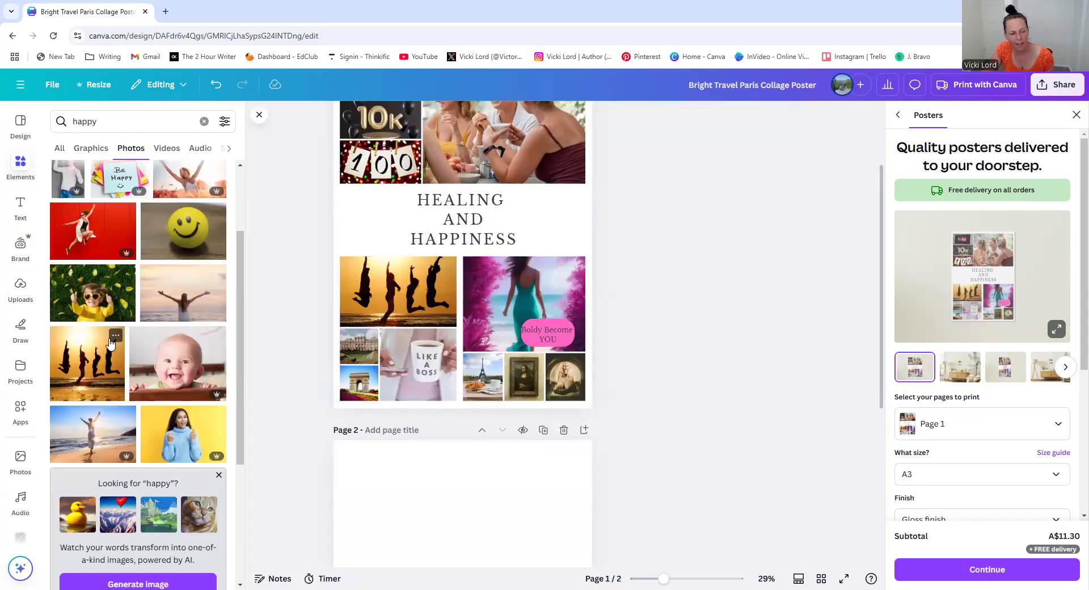
{"action": "scroll", "coordinate": [111, 343], "scroll_direction": "down", "scroll_amount": 2}
{"action": "scroll", "coordinate": [111, 343], "scroll_direction": "down", "scroll_amount": 2}
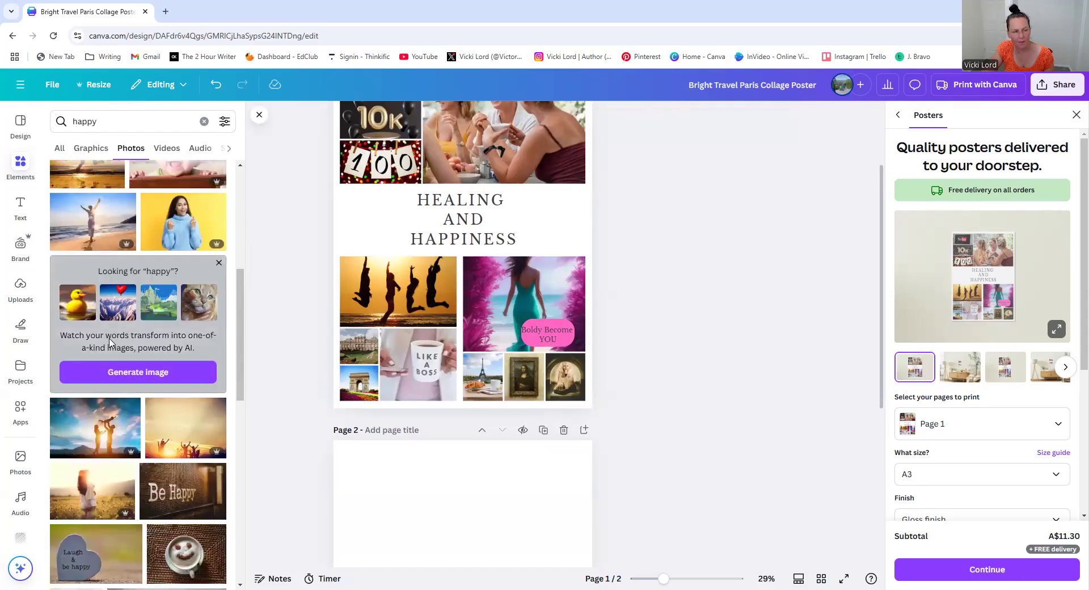
{"action": "left_click", "coordinate": [87, 122]}
{"action": "double_click", "coordinate": [88, 122]}
{"action": "type", "text": "carb"}
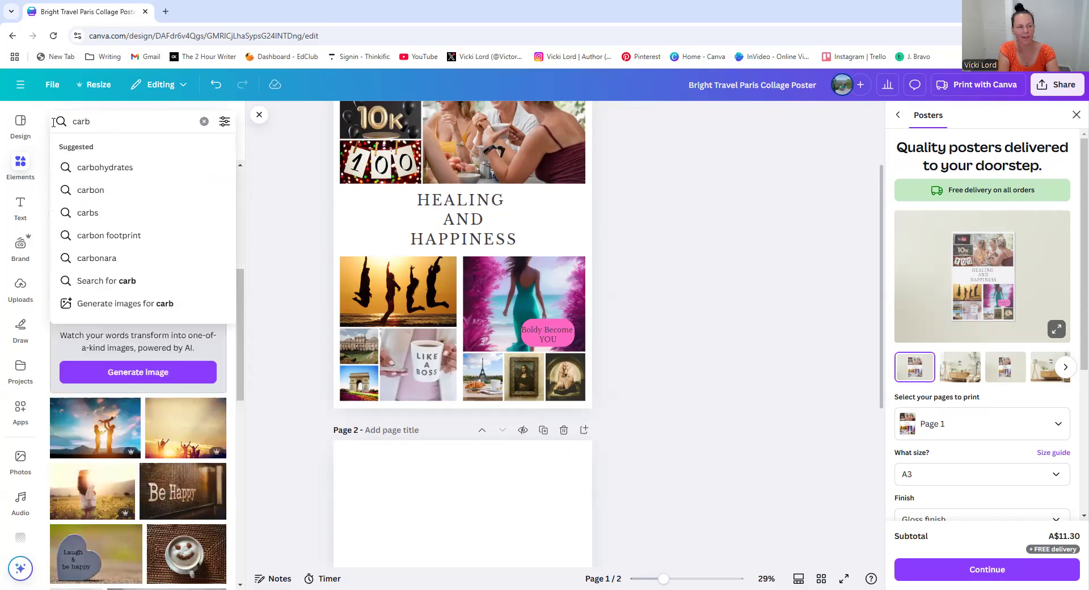
{"action": "key", "text": "BackSpace"}
{"action": "type", "text": "nation"}
{"action": "key", "text": "Return"}
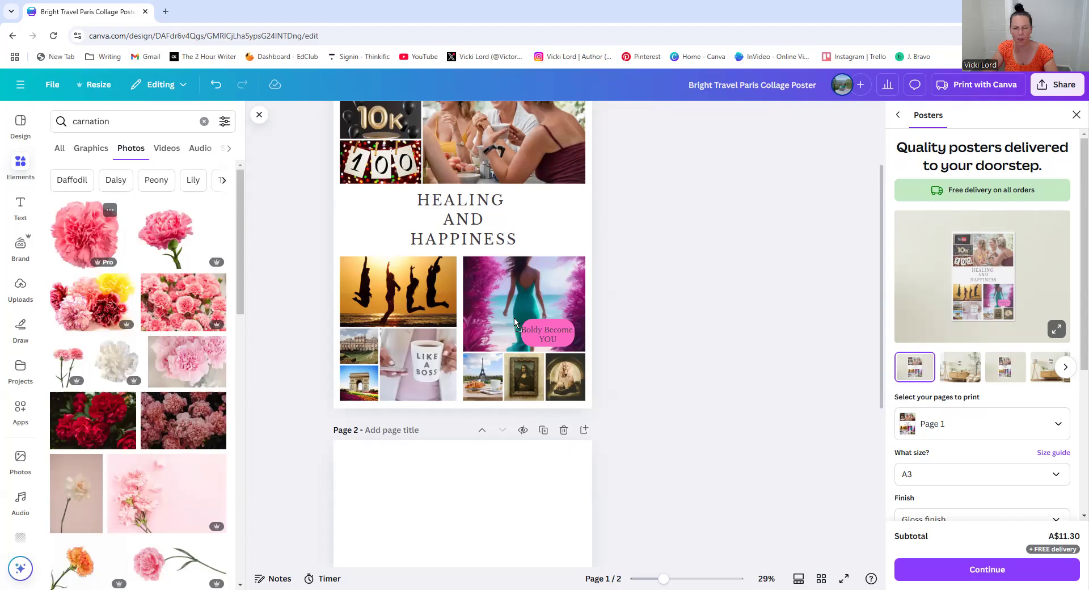
{"action": "left_click_drag", "start_coordinate": [564, 384], "coordinate": [566, 381]}
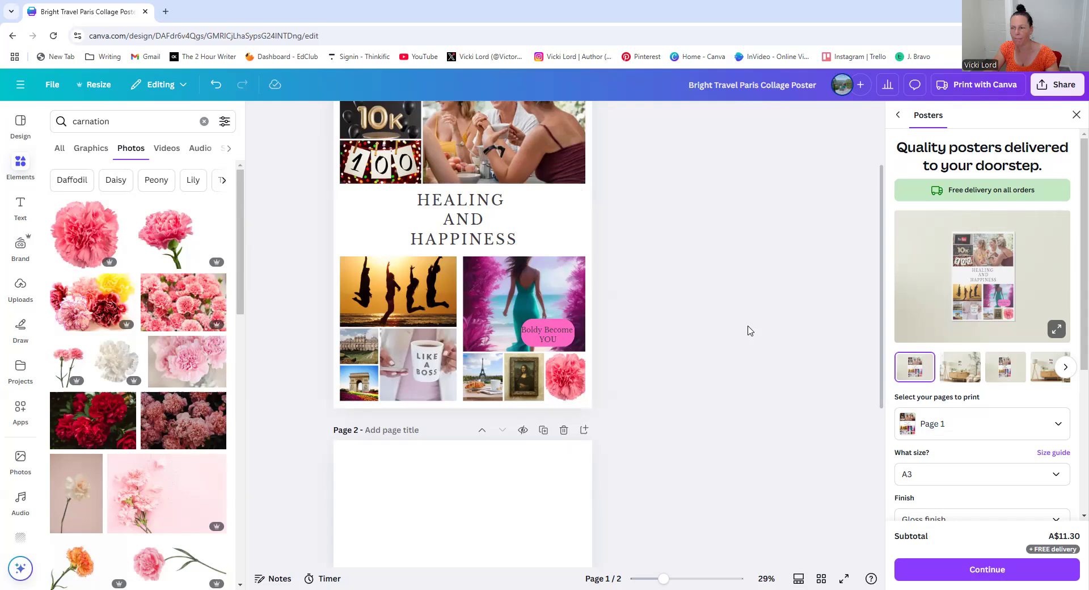
Search photos for travel women and place a photo of two women into the bottom-left collage's Arc de Triomphe cell
{"action": "scroll", "coordinate": [584, 255], "scroll_direction": "up", "scroll_amount": 2}
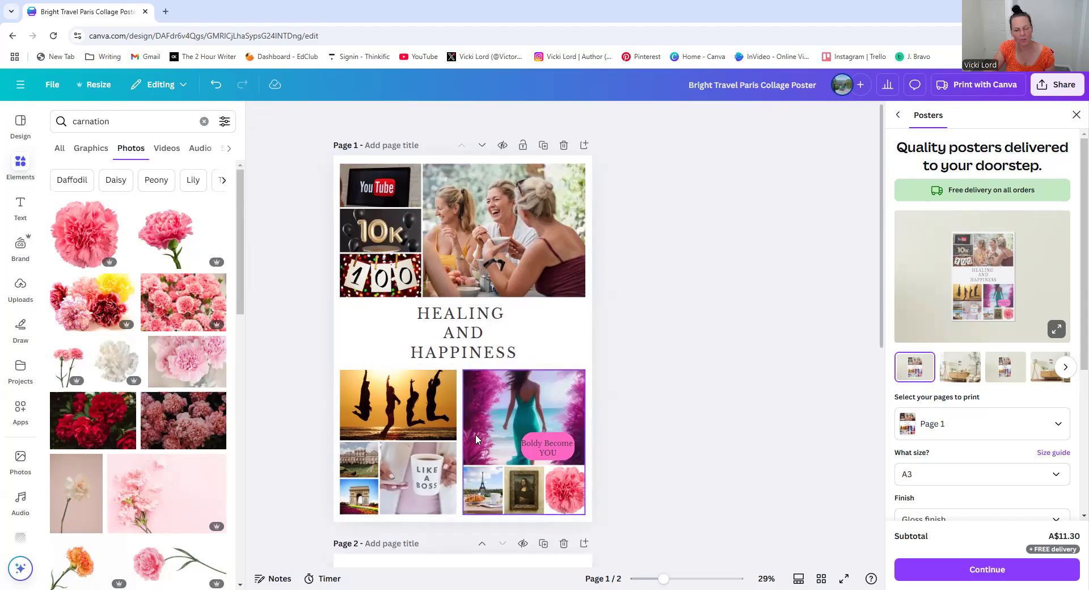
{"action": "scroll", "coordinate": [662, 379], "scroll_direction": "down", "scroll_amount": 1}
{"action": "scroll", "coordinate": [659, 374], "scroll_direction": "down", "scroll_amount": 2}
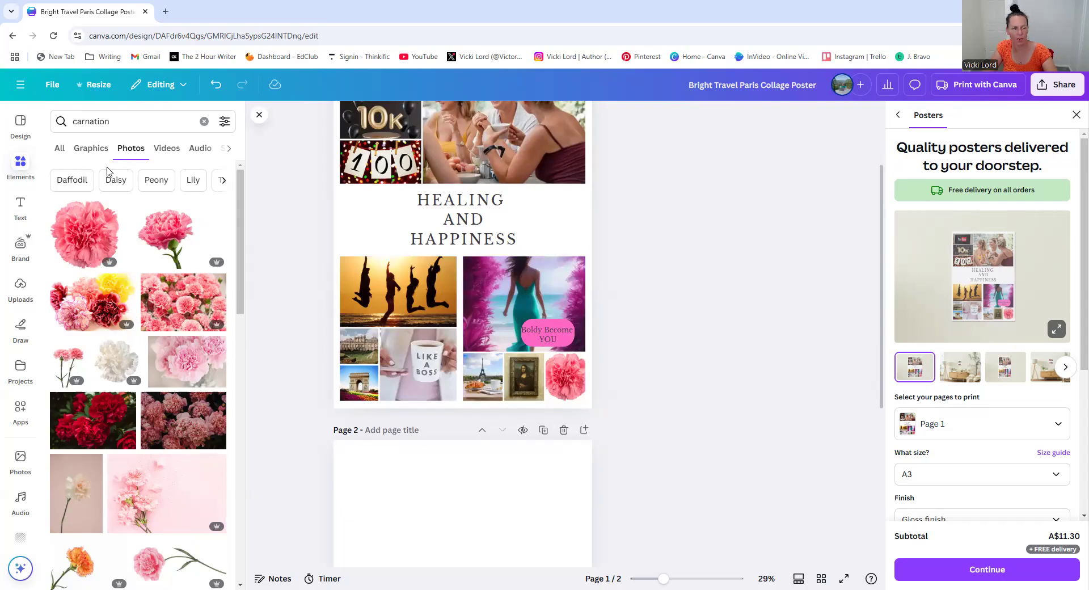
{"action": "left_click", "coordinate": [118, 120]}
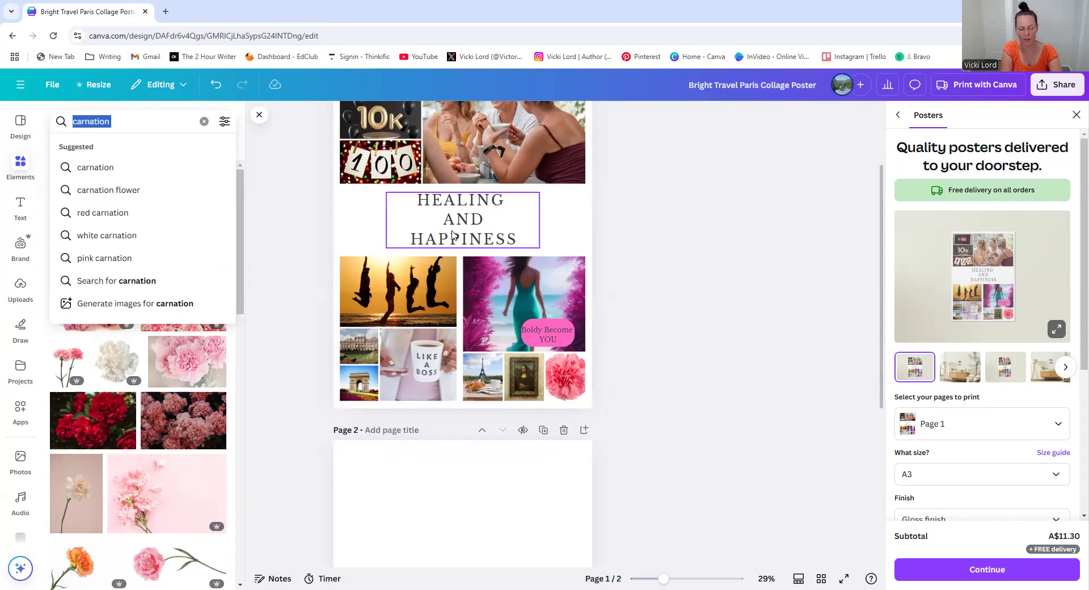
{"action": "type", "text": "travel women"}
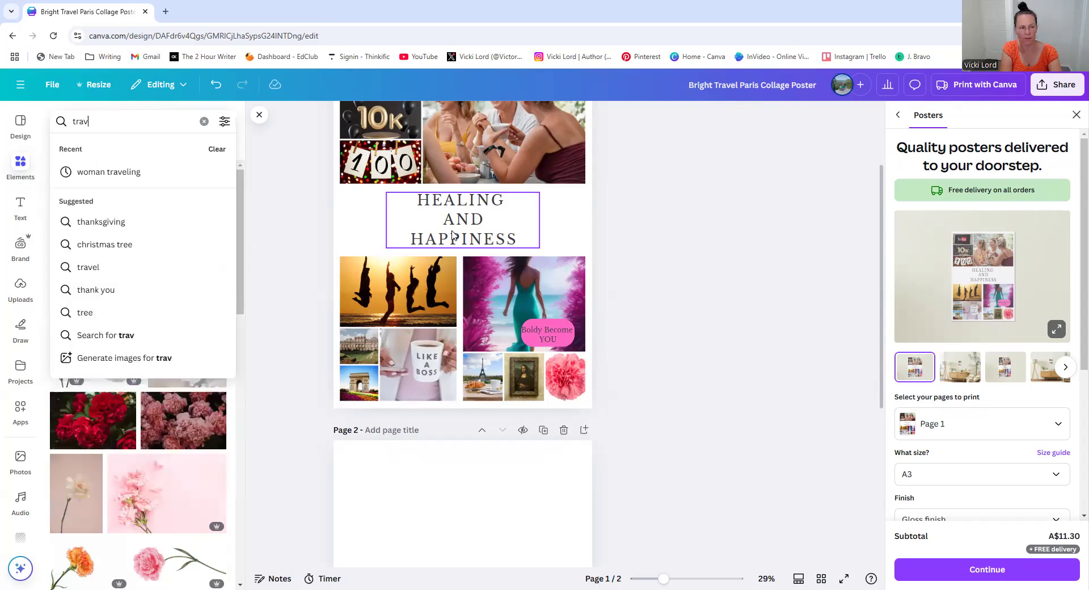
{"action": "key", "text": "Return"}
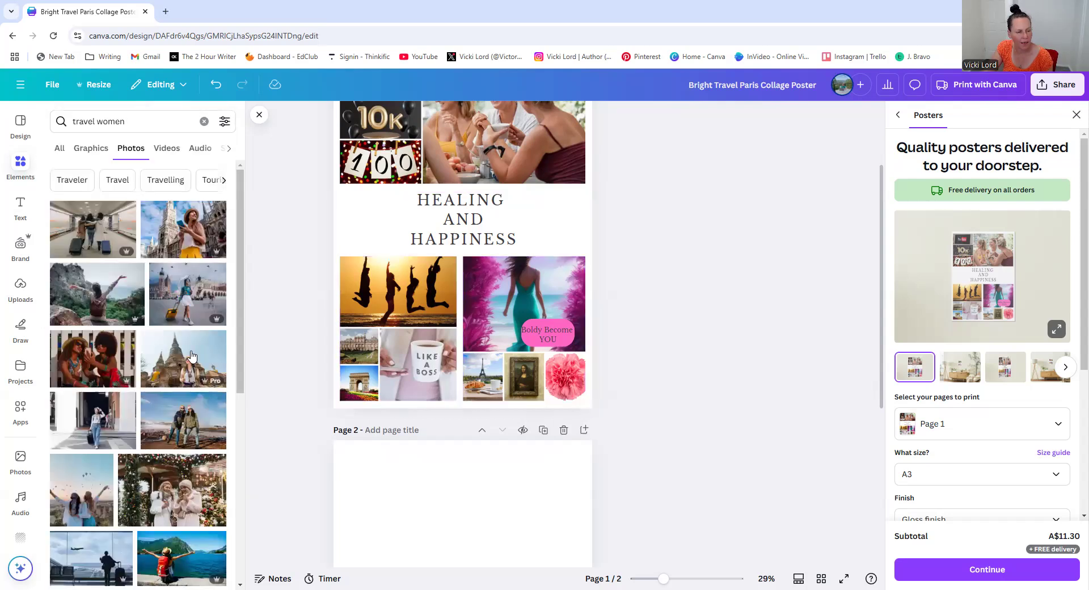
{"action": "scroll", "coordinate": [192, 356], "scroll_direction": "down", "scroll_amount": 2}
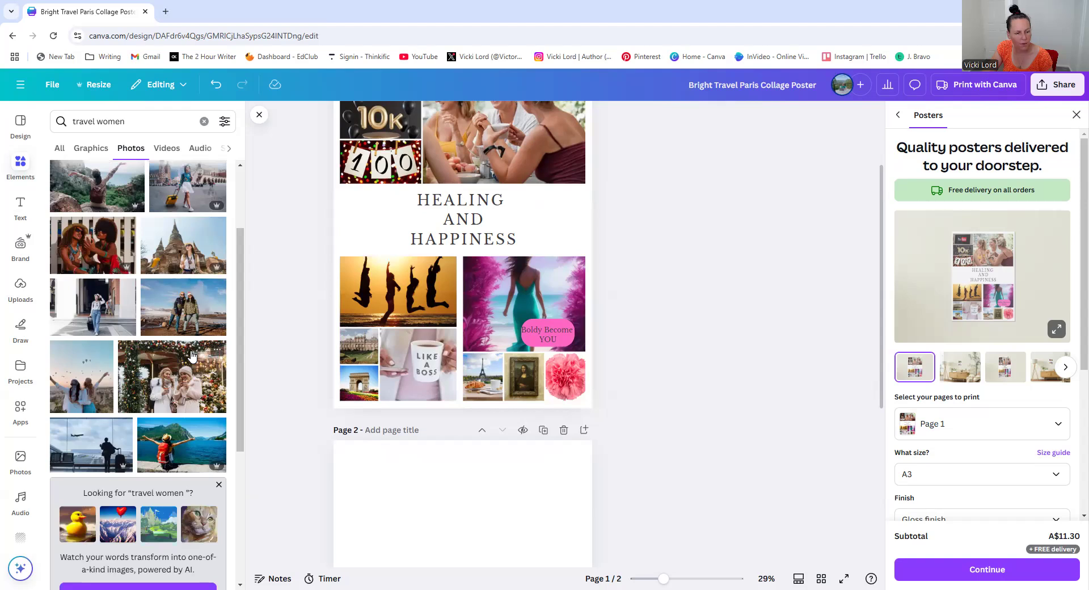
{"action": "left_click_drag", "start_coordinate": [78, 386], "coordinate": [347, 379]}
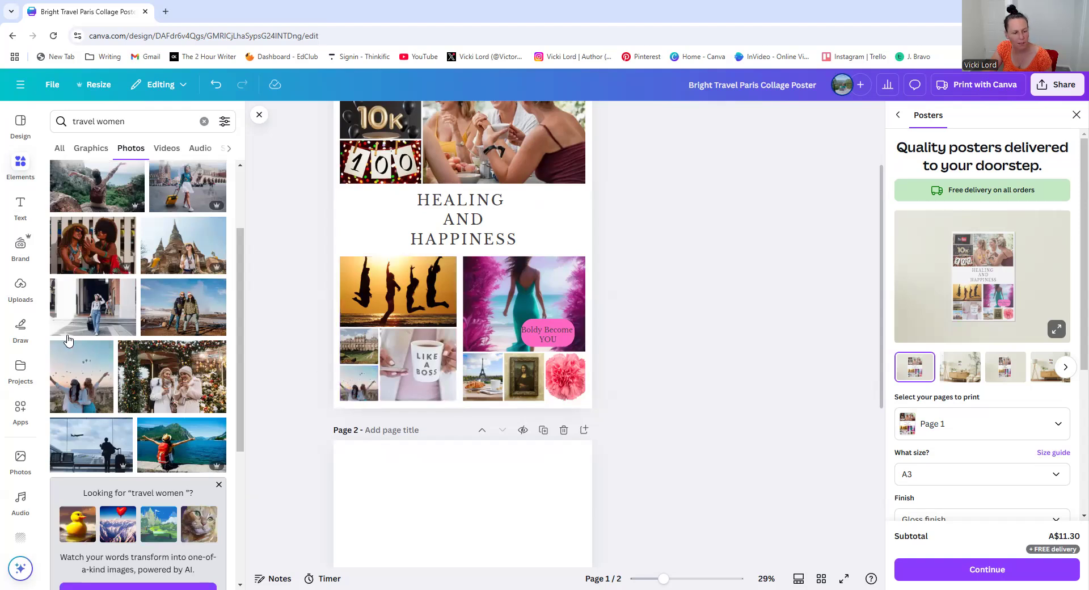
Place a photo of a woman in a white dress into the Mona Lisa cell of the bottom-right collage
{"action": "scroll", "coordinate": [74, 346], "scroll_direction": "down", "scroll_amount": 3}
{"action": "scroll", "coordinate": [78, 354], "scroll_direction": "down", "scroll_amount": 1}
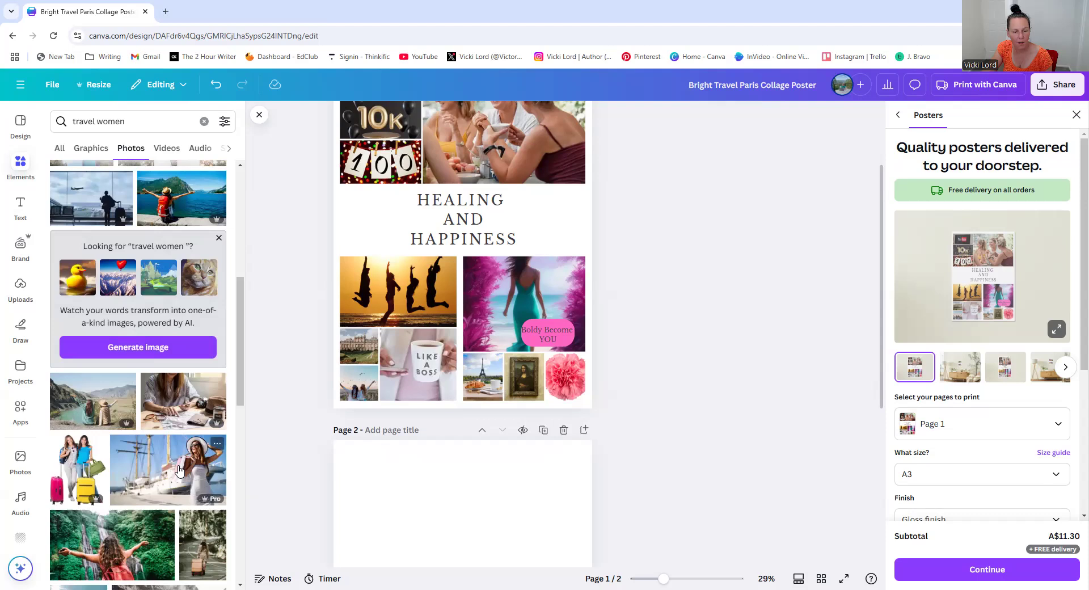
{"action": "left_click_drag", "start_coordinate": [529, 385], "coordinate": [500, 381]}
{"action": "double_click", "coordinate": [514, 378]}
{"action": "left_click", "coordinate": [678, 371]}
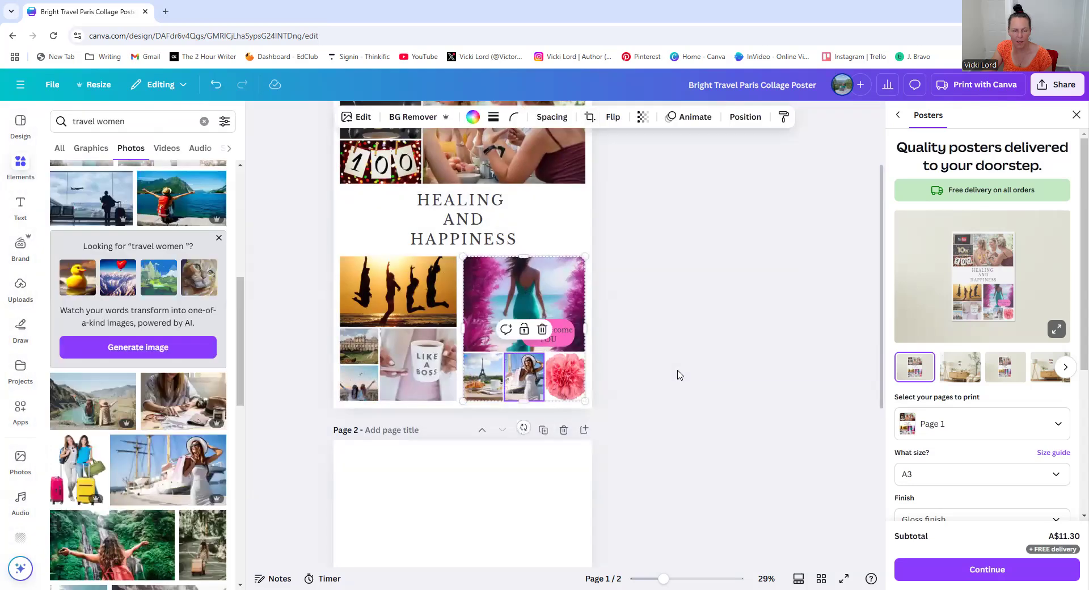
Browse further through the travel women photo results
{"action": "scroll", "coordinate": [601, 214], "scroll_direction": "up", "scroll_amount": 2}
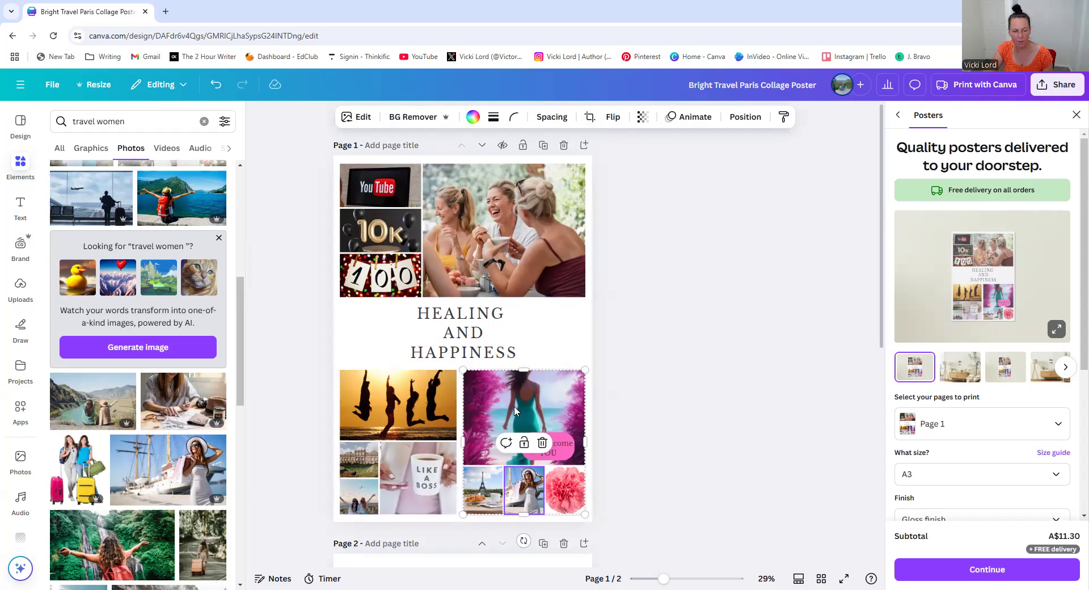
{"action": "scroll", "coordinate": [294, 369], "scroll_direction": "down", "scroll_amount": 2}
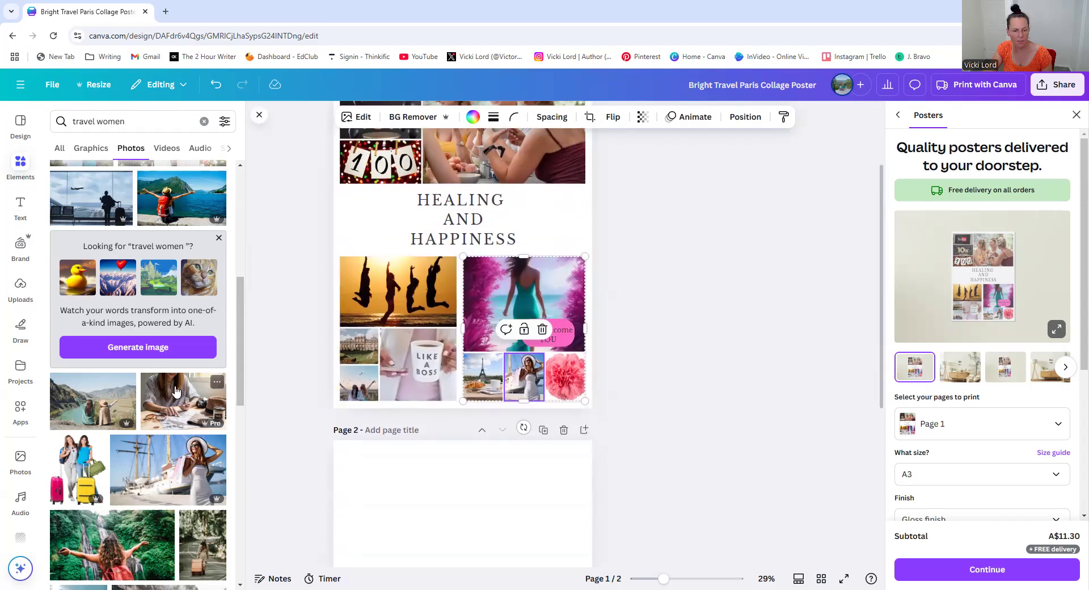
{"action": "scroll", "coordinate": [176, 390], "scroll_direction": "down", "scroll_amount": 4}
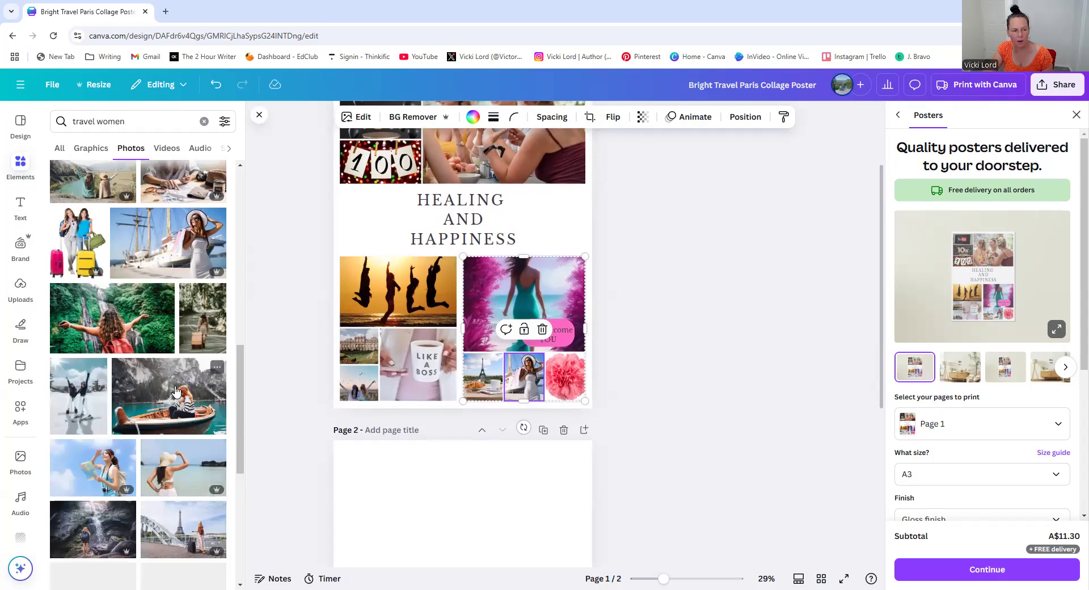
{"action": "scroll", "coordinate": [272, 357], "scroll_direction": "down", "scroll_amount": 2}
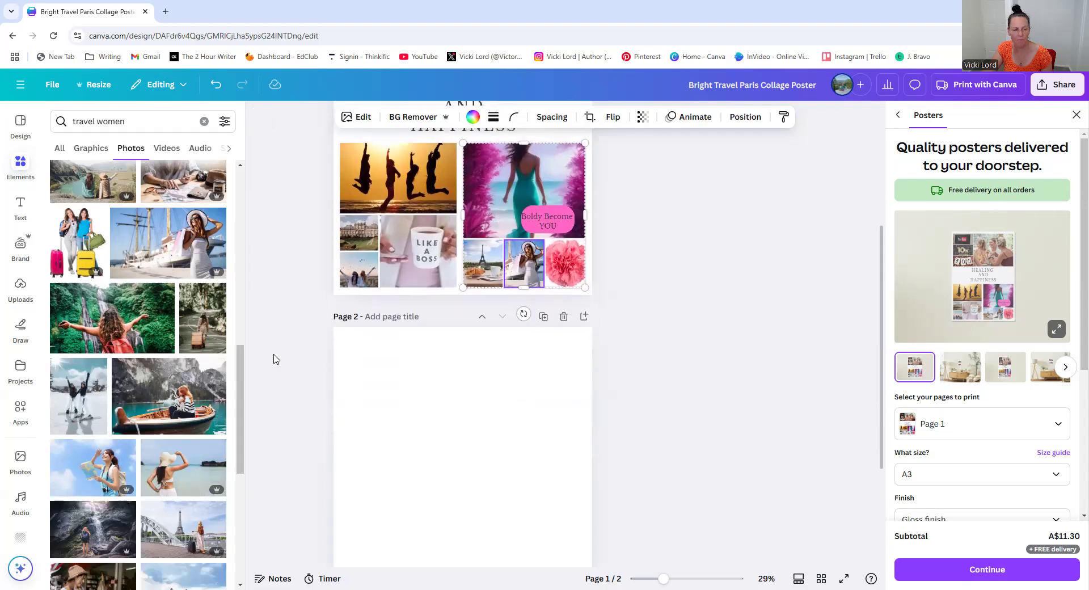
{"action": "scroll", "coordinate": [118, 387], "scroll_direction": "down", "scroll_amount": 2}
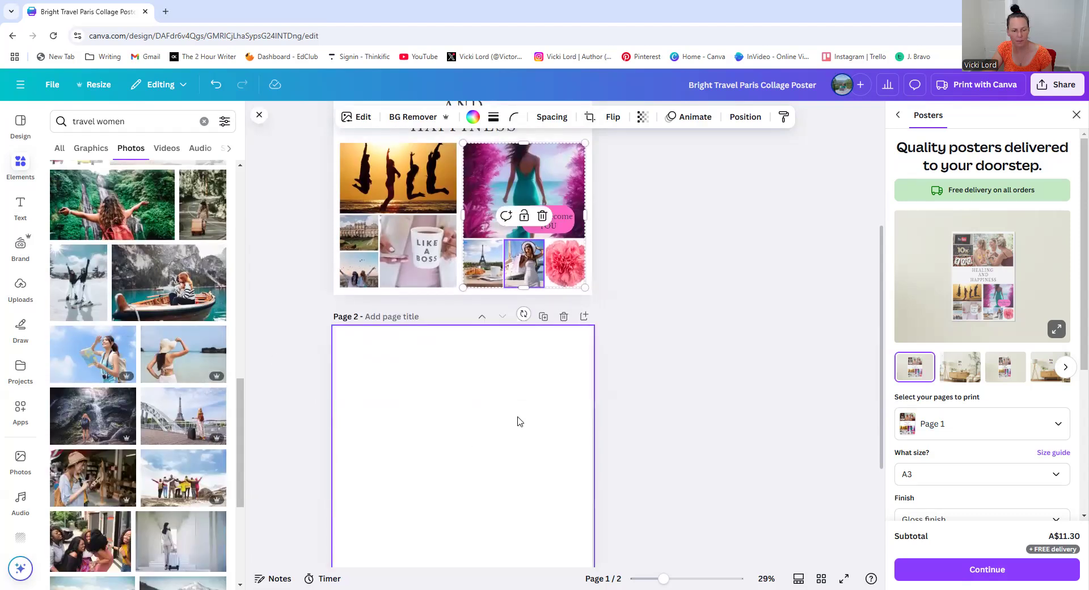
{"action": "scroll", "coordinate": [664, 336], "scroll_direction": "up", "scroll_amount": 1}
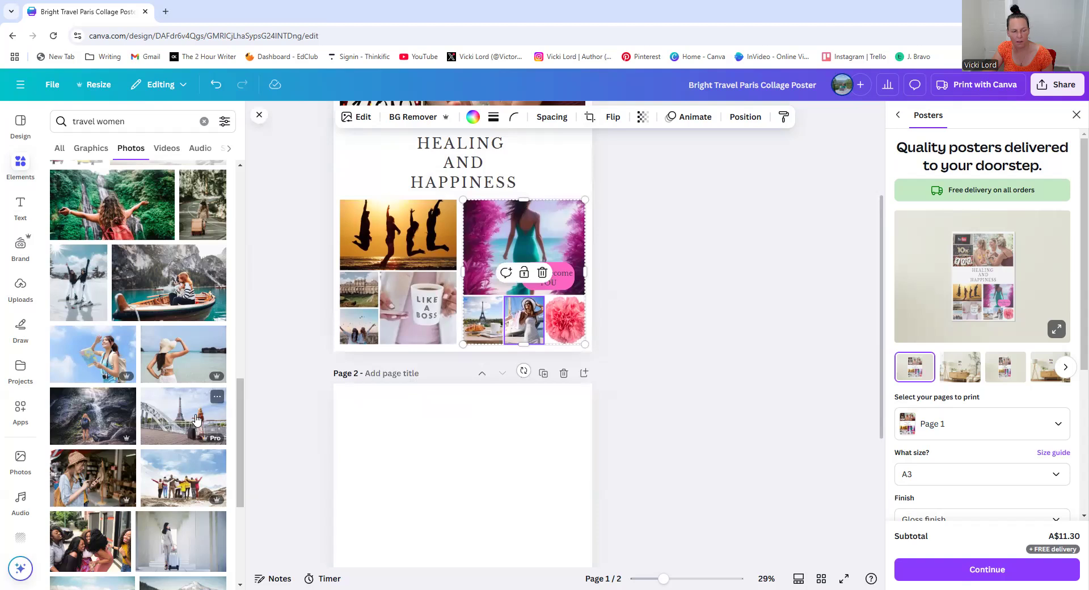
{"action": "scroll", "coordinate": [138, 412], "scroll_direction": "down", "scroll_amount": 2}
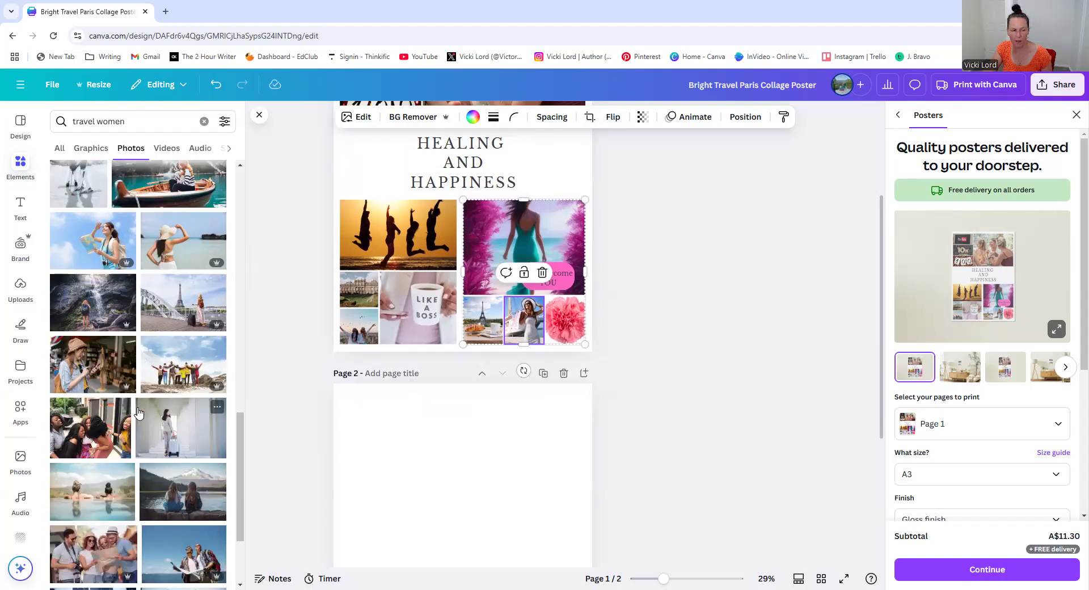
{"action": "scroll", "coordinate": [138, 412], "scroll_direction": "down", "scroll_amount": 2}
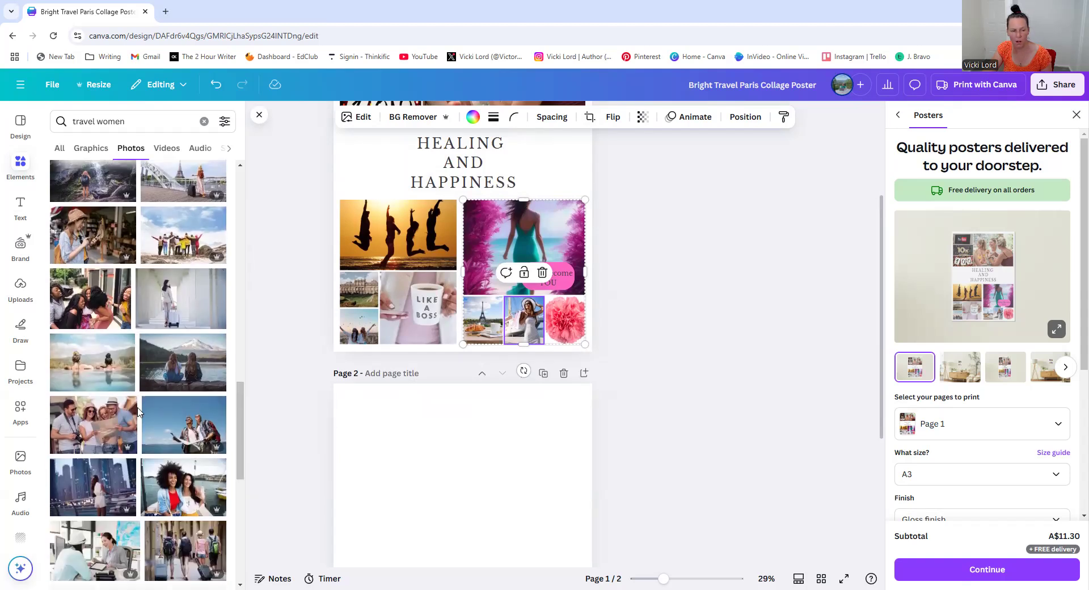
Place a photo of a woman in a city into the bottom-left collage's upper-left small cell
{"action": "scroll", "coordinate": [138, 412], "scroll_direction": "down", "scroll_amount": 1}
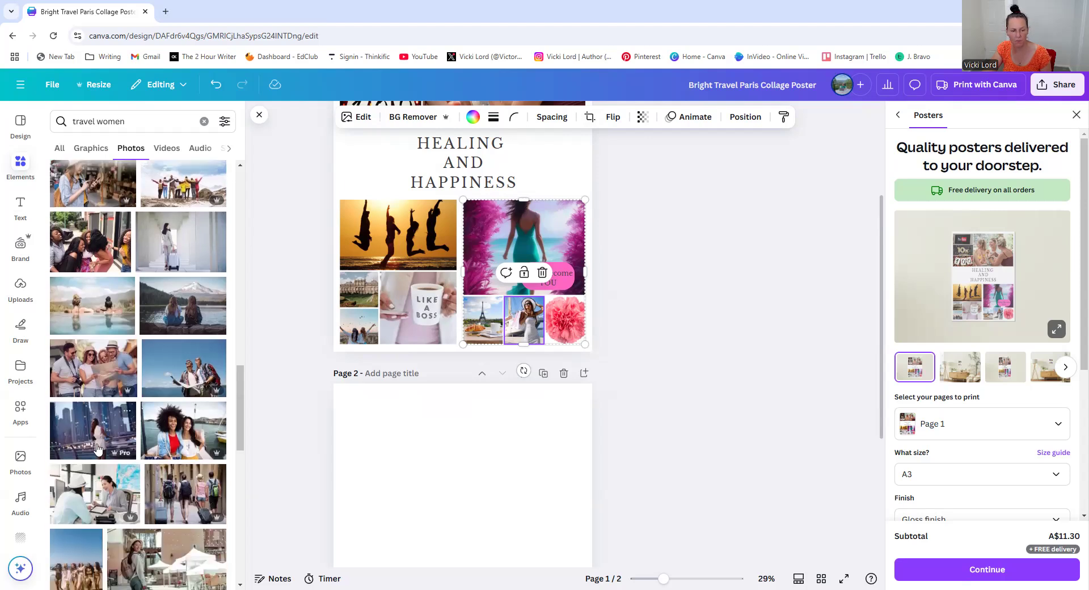
{"action": "left_click_drag", "start_coordinate": [90, 433], "coordinate": [364, 290]}
{"action": "left_click", "coordinate": [682, 311]}
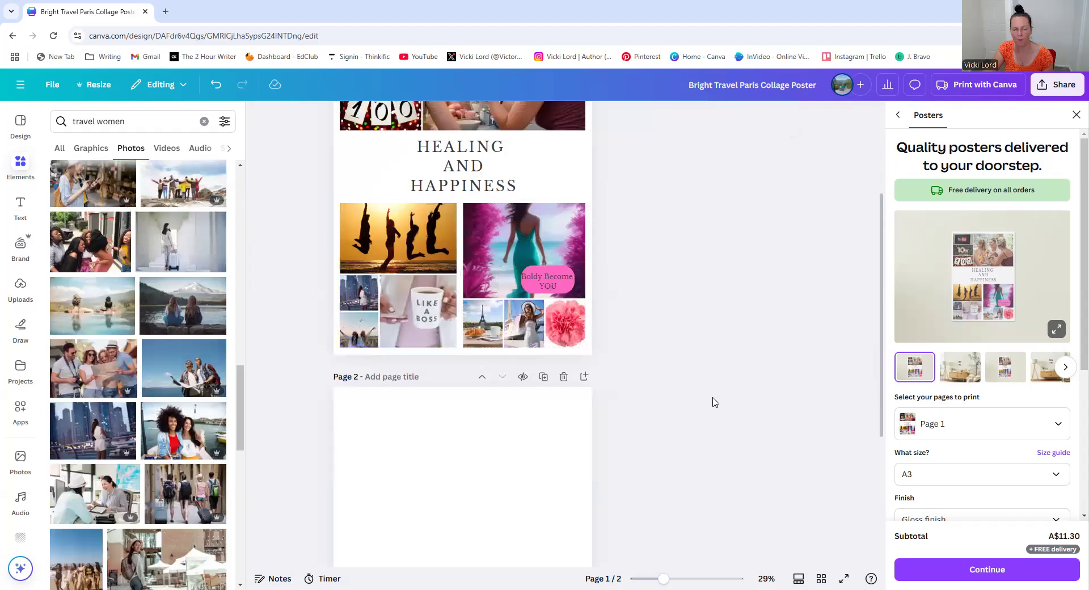
Close the print ordering side panel
{"action": "scroll", "coordinate": [713, 401], "scroll_direction": "up", "scroll_amount": 2}
{"action": "scroll", "coordinate": [738, 363], "scroll_direction": "up", "scroll_amount": 1}
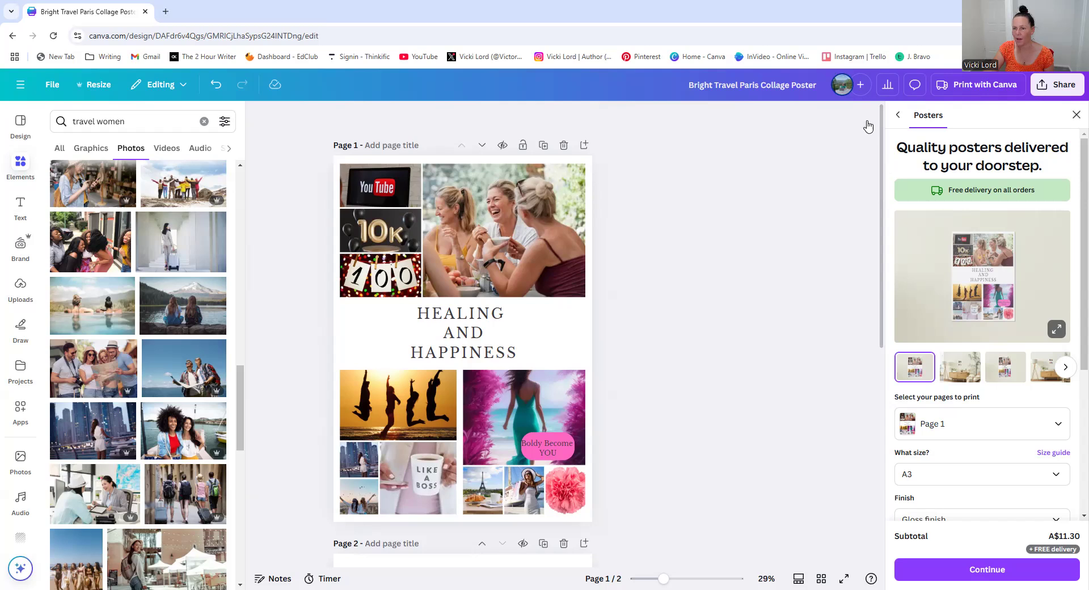
{"action": "left_click", "coordinate": [896, 118]}
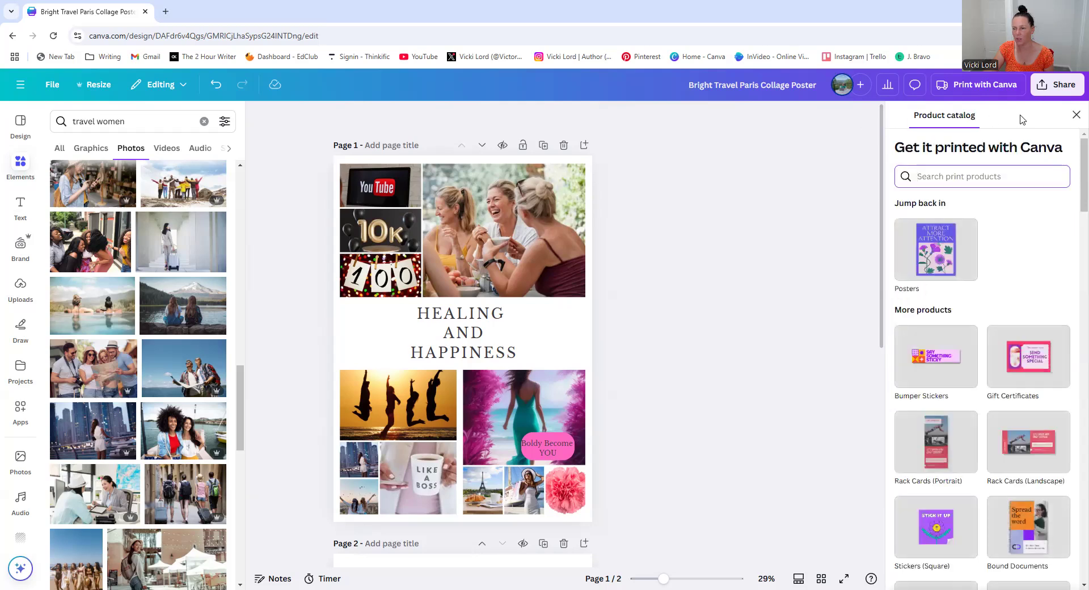
{"action": "left_click", "coordinate": [1074, 115]}
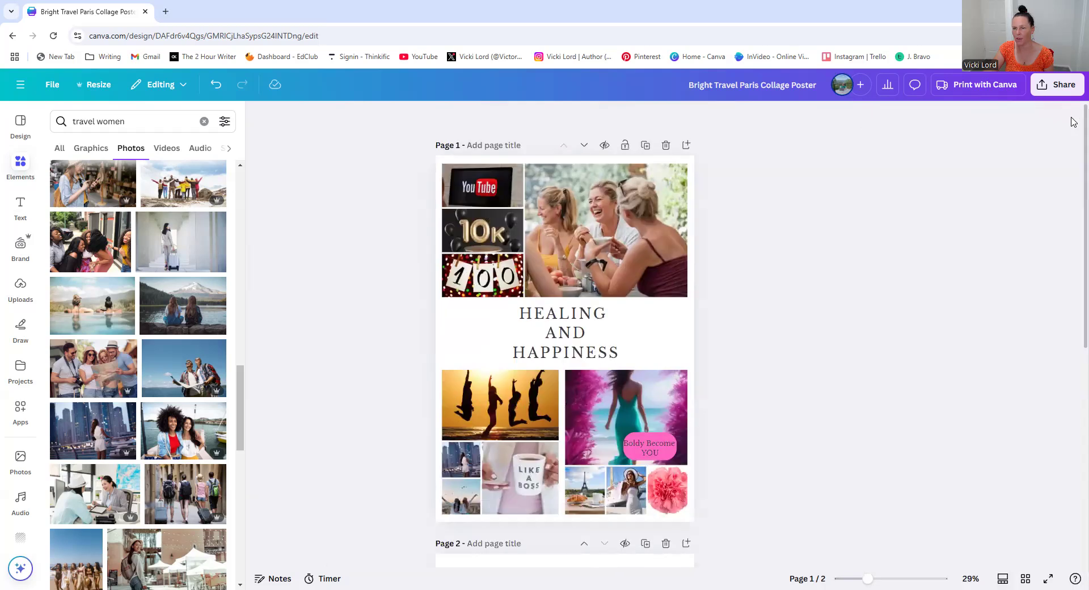
{"action": "left_click", "coordinate": [1046, 91]}
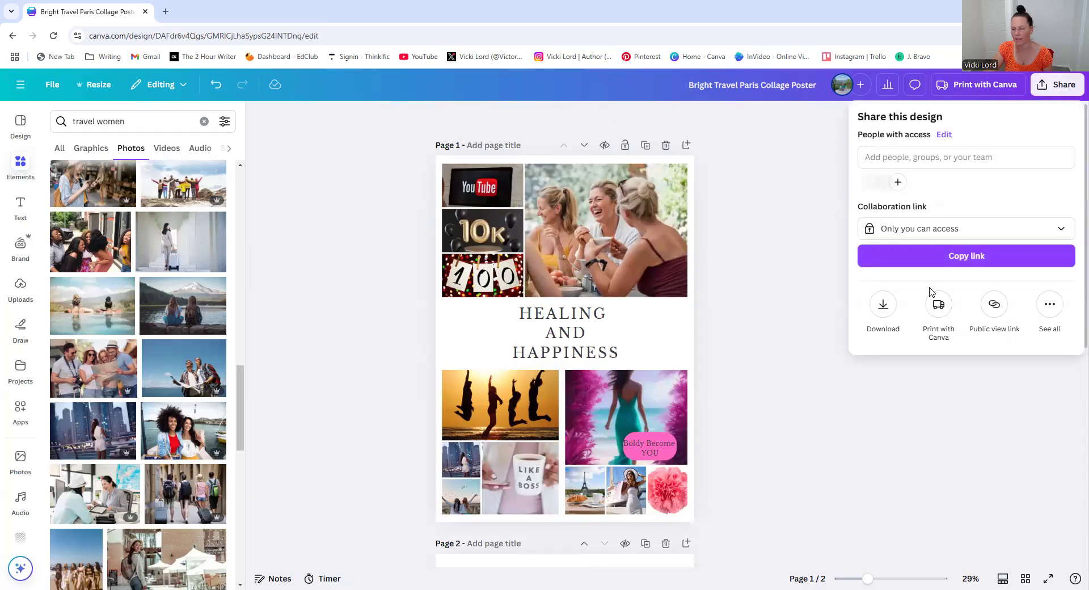
{"action": "left_click", "coordinate": [878, 306]}
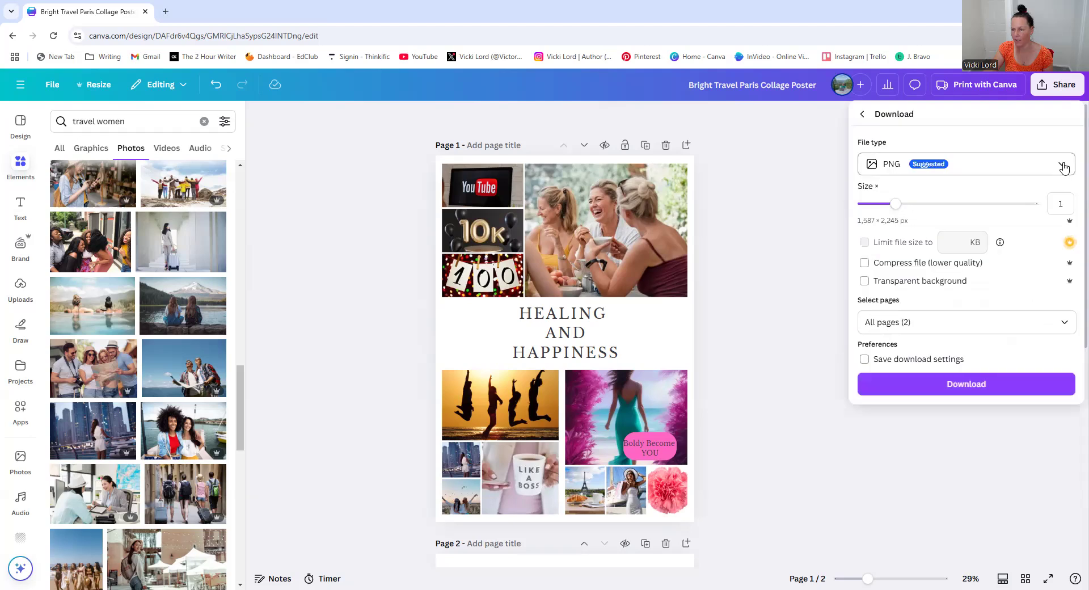
{"action": "left_click", "coordinate": [1060, 323]}
{"action": "left_click", "coordinate": [1064, 355]}
{"action": "left_click", "coordinate": [1016, 394]}
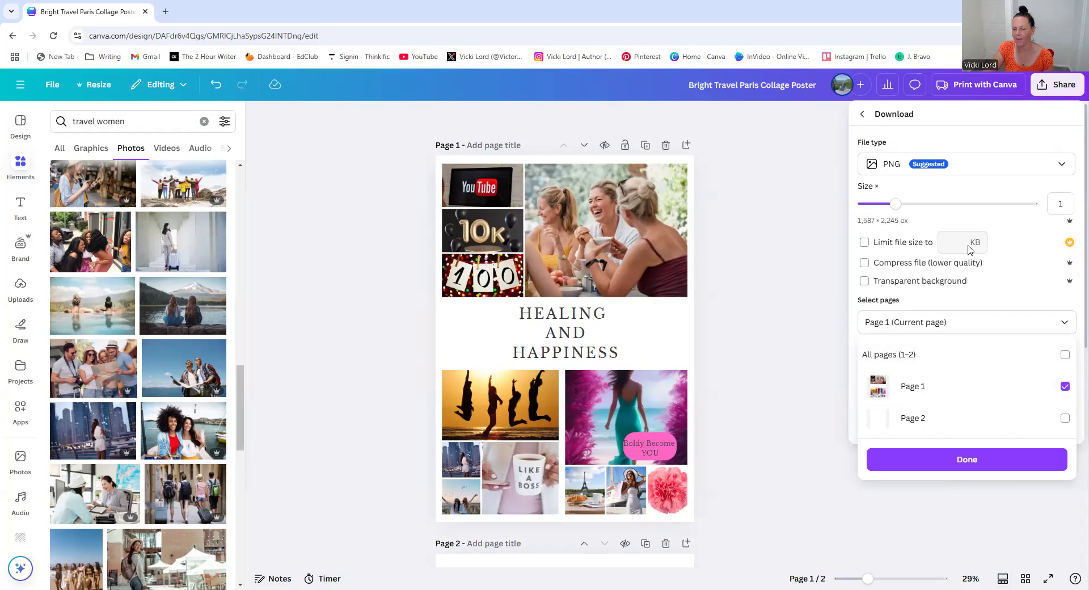
{"action": "left_click", "coordinate": [1062, 166]}
{"action": "left_click", "coordinate": [1063, 166]}
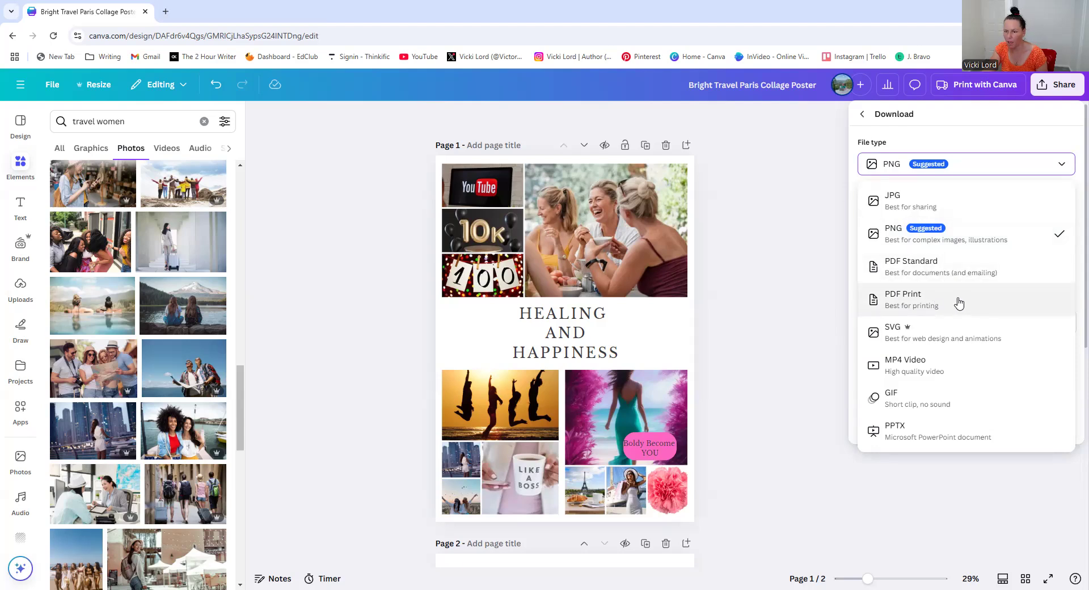
{"action": "left_click", "coordinate": [929, 298]}
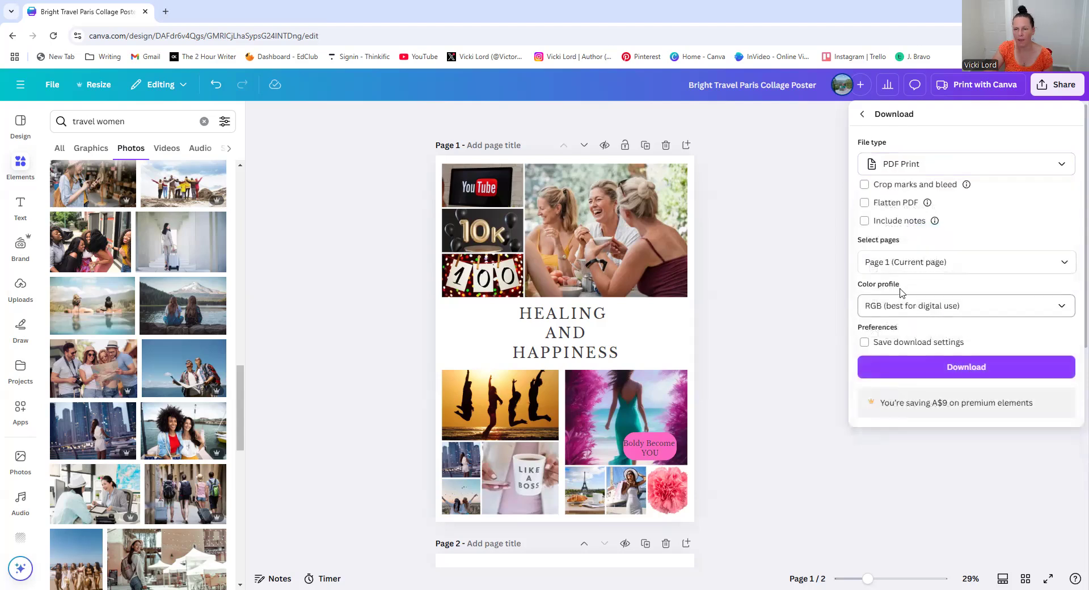
Rename the design as Healing and Happiness Vision Board
{"action": "left_click", "coordinate": [786, 84]}
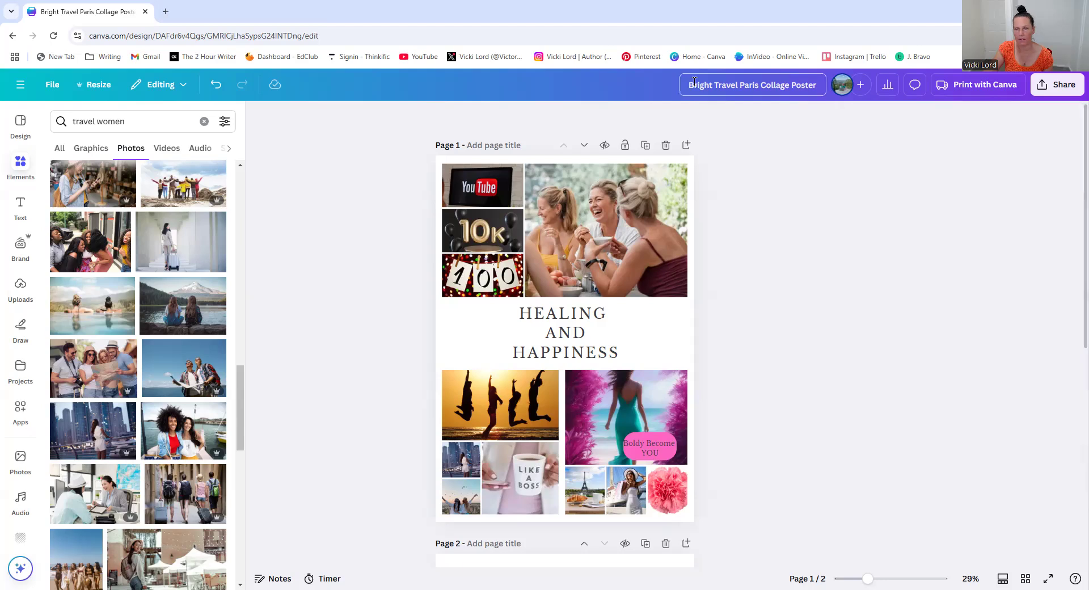
{"action": "left_click_drag", "start_coordinate": [684, 85], "coordinate": [822, 86]}
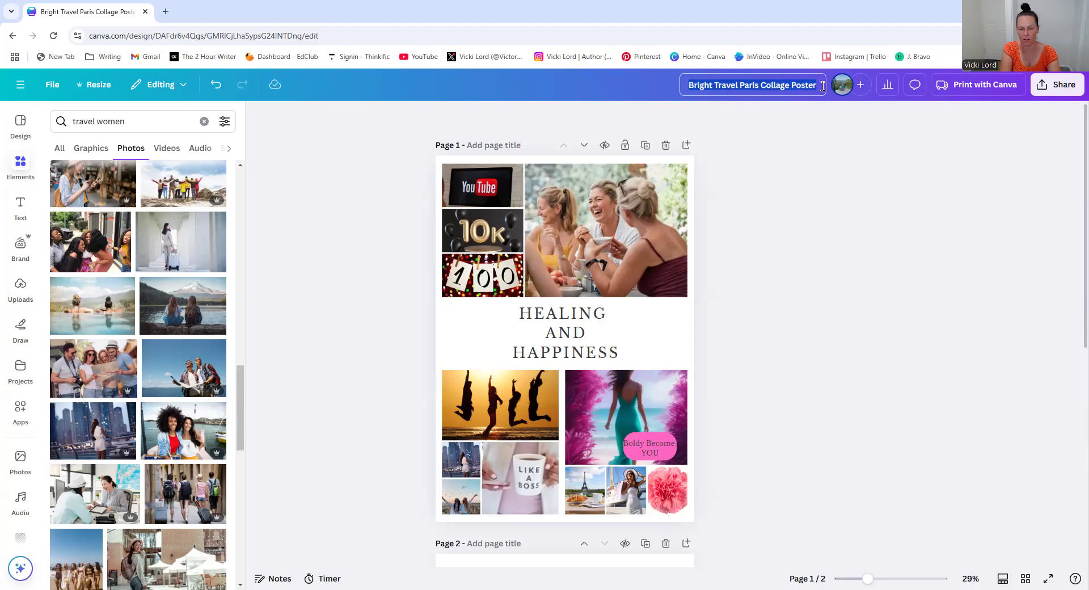
{"action": "type", "text": "Healing a"}
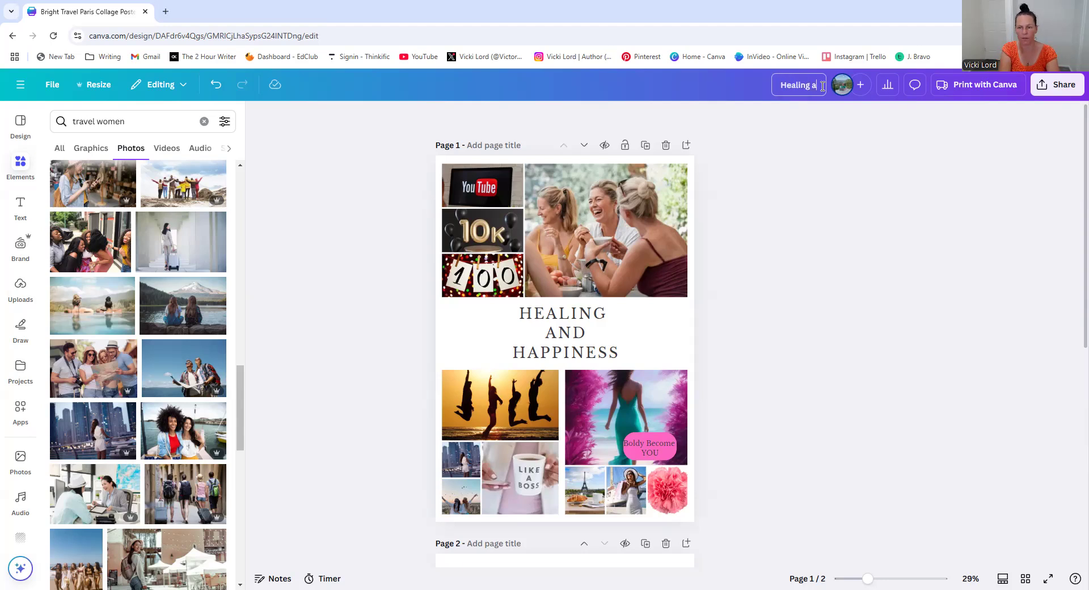
{"action": "type", "text": "nd Happine"}
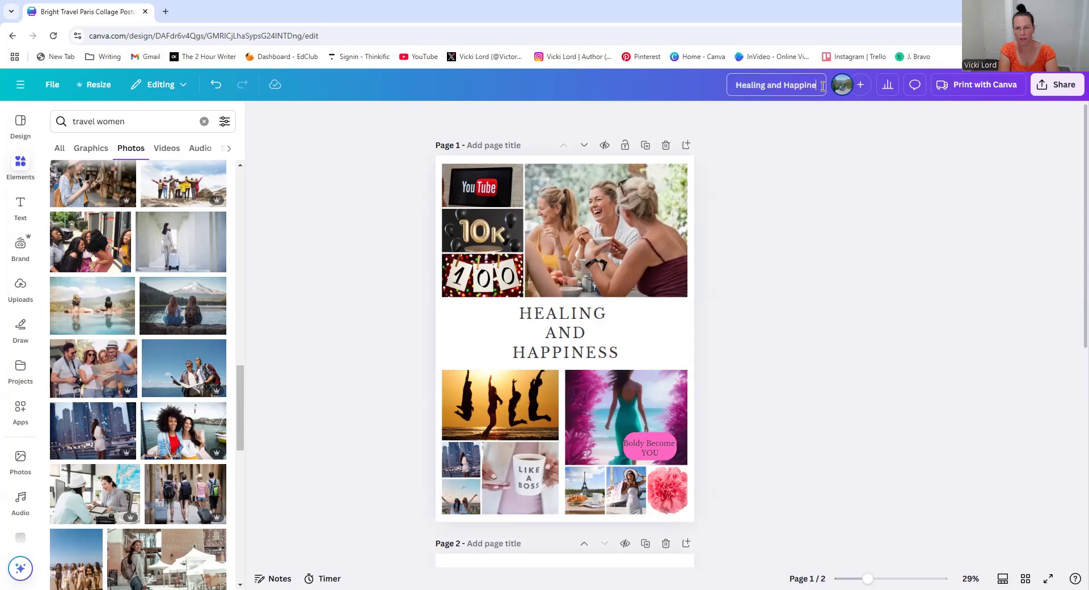
{"action": "type", "text": "ss Vision Boatd"}
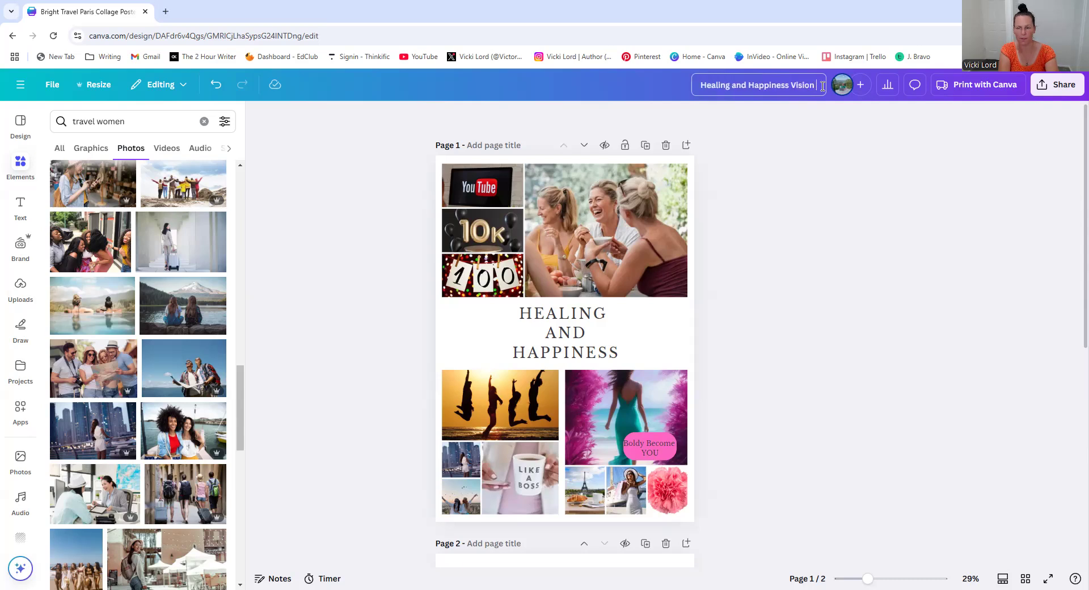
{"action": "key", "text": "BackSpace"}
{"action": "key", "text": "BackSpace"}
{"action": "key", "text": "BackSpace"}
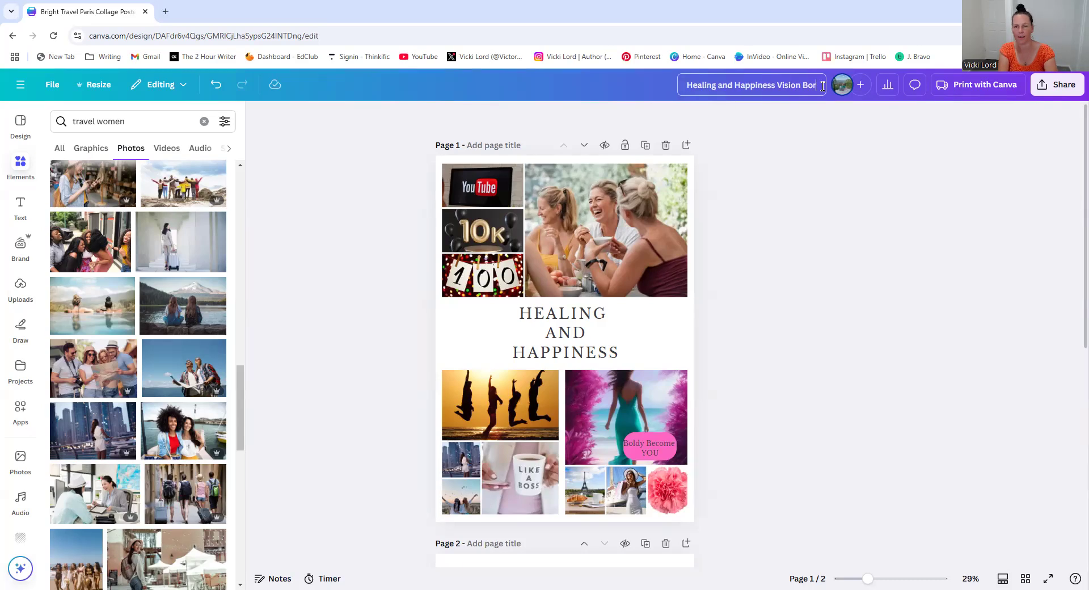
{"action": "type", "text": "ard"}
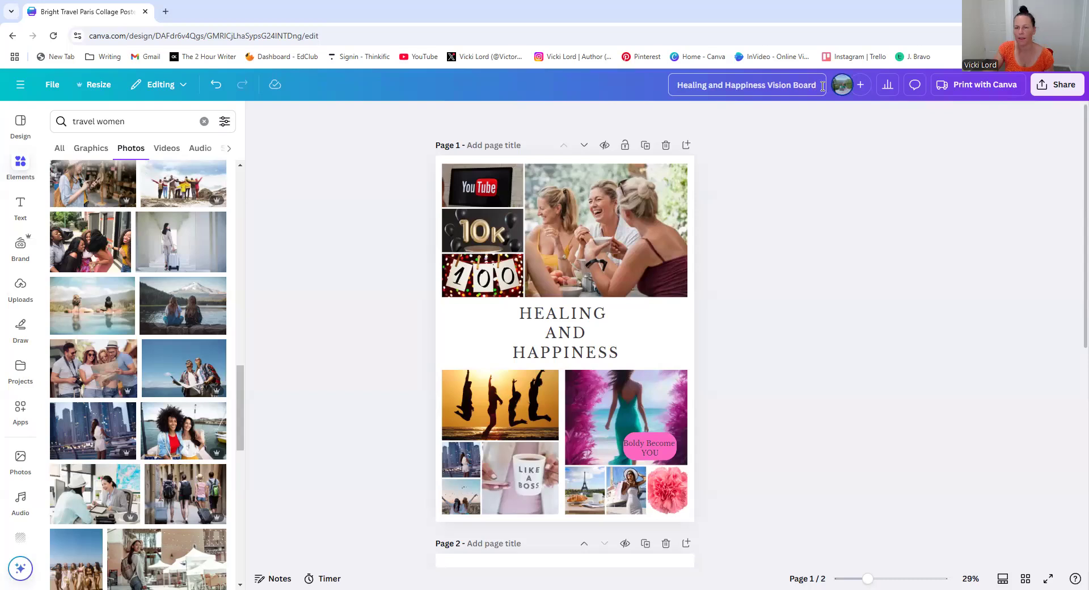
{"action": "left_click", "coordinate": [970, 161]}
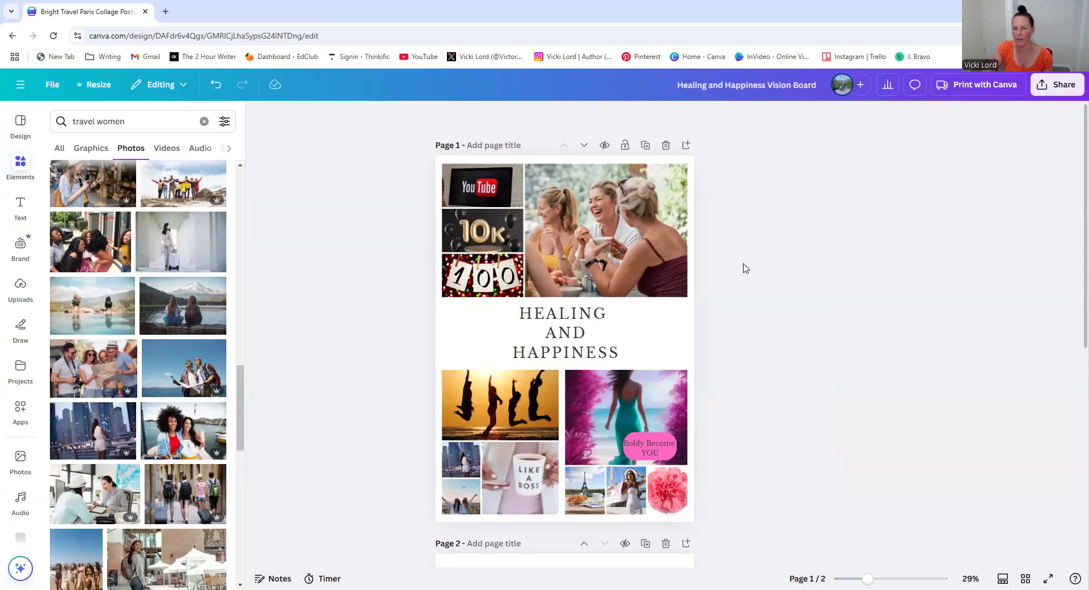
Download page 1 of the design as a PDF Print file
{"action": "left_click", "coordinate": [1046, 94]}
{"action": "left_click", "coordinate": [881, 305]}
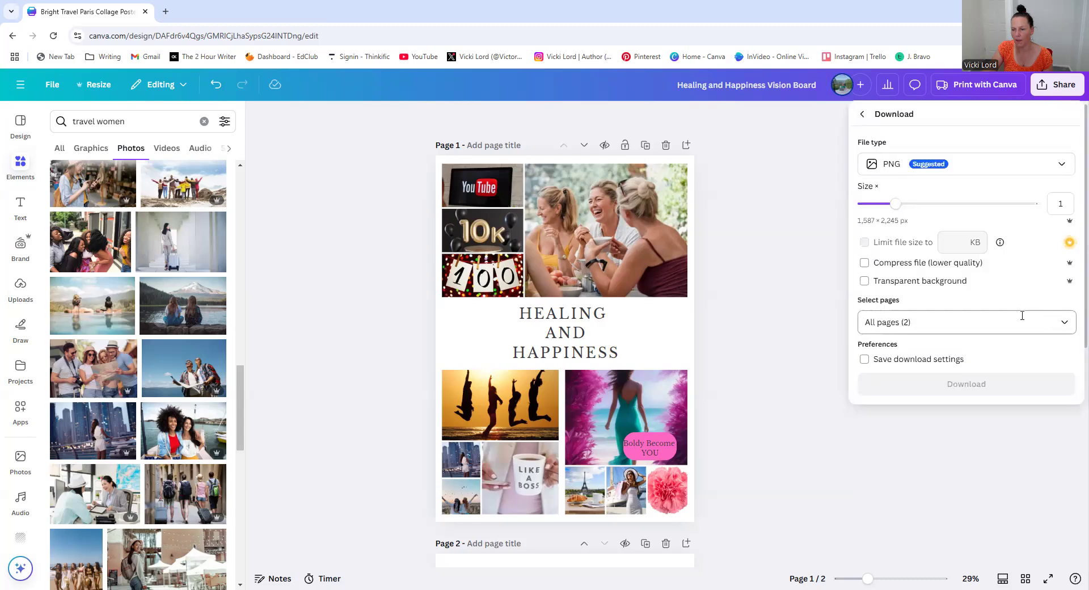
{"action": "left_click", "coordinate": [1065, 322]}
{"action": "left_click", "coordinate": [1002, 397]}
{"action": "left_click", "coordinate": [1052, 164]}
{"action": "left_click", "coordinate": [1052, 164]}
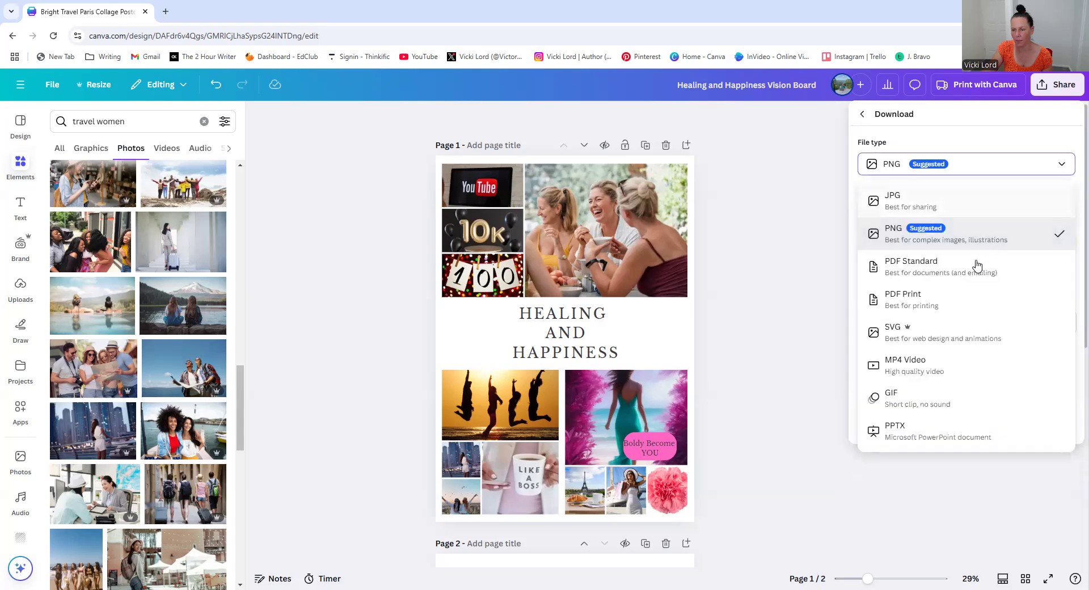
{"action": "left_click", "coordinate": [961, 298]}
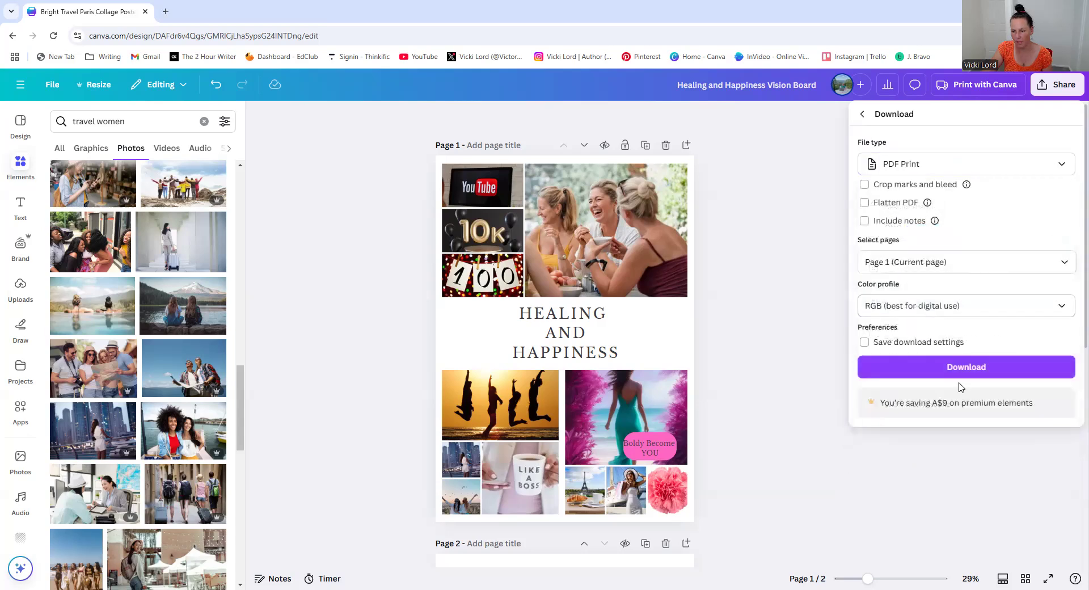
{"action": "left_click", "coordinate": [970, 367]}
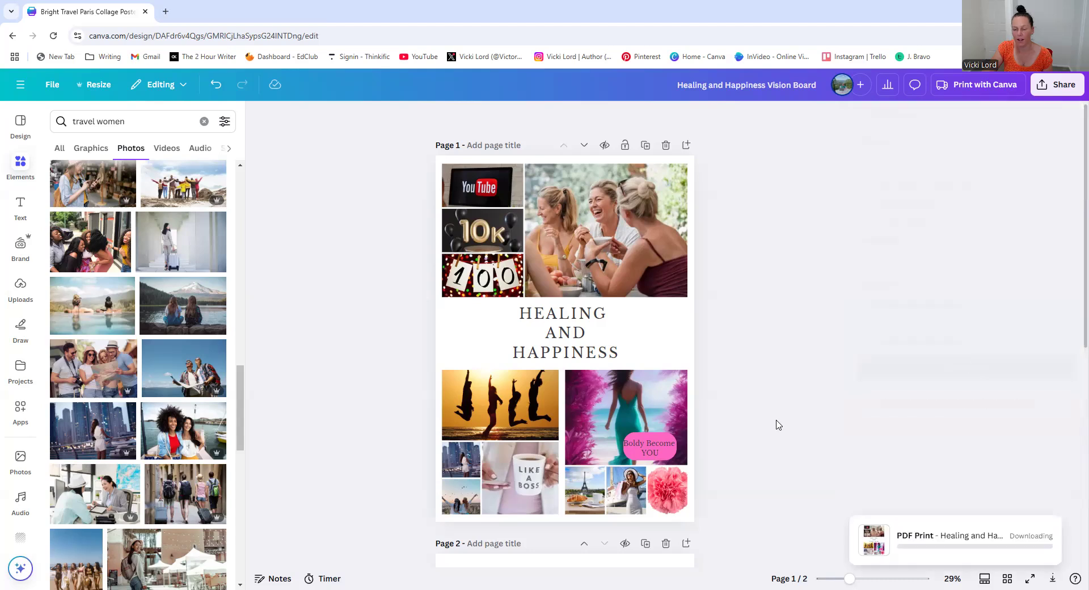